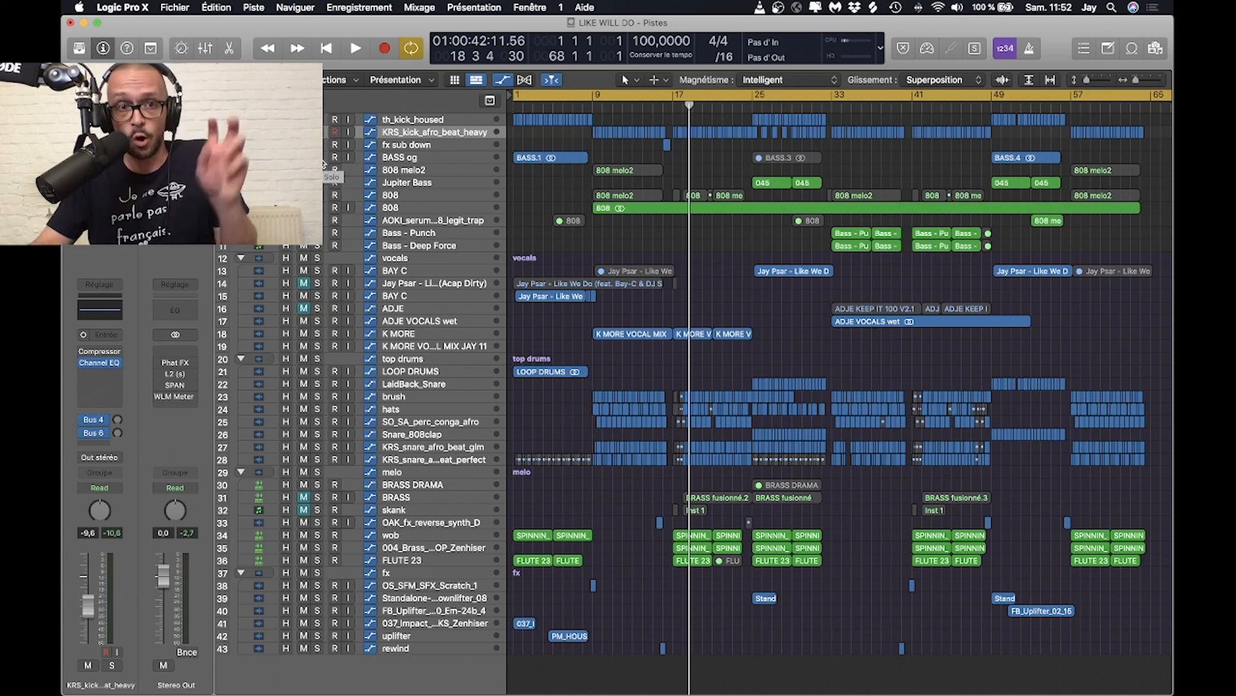
Solo the BASS og track, select it and play it from the start of the project.
left_click(325, 161)
left_click(436, 161)
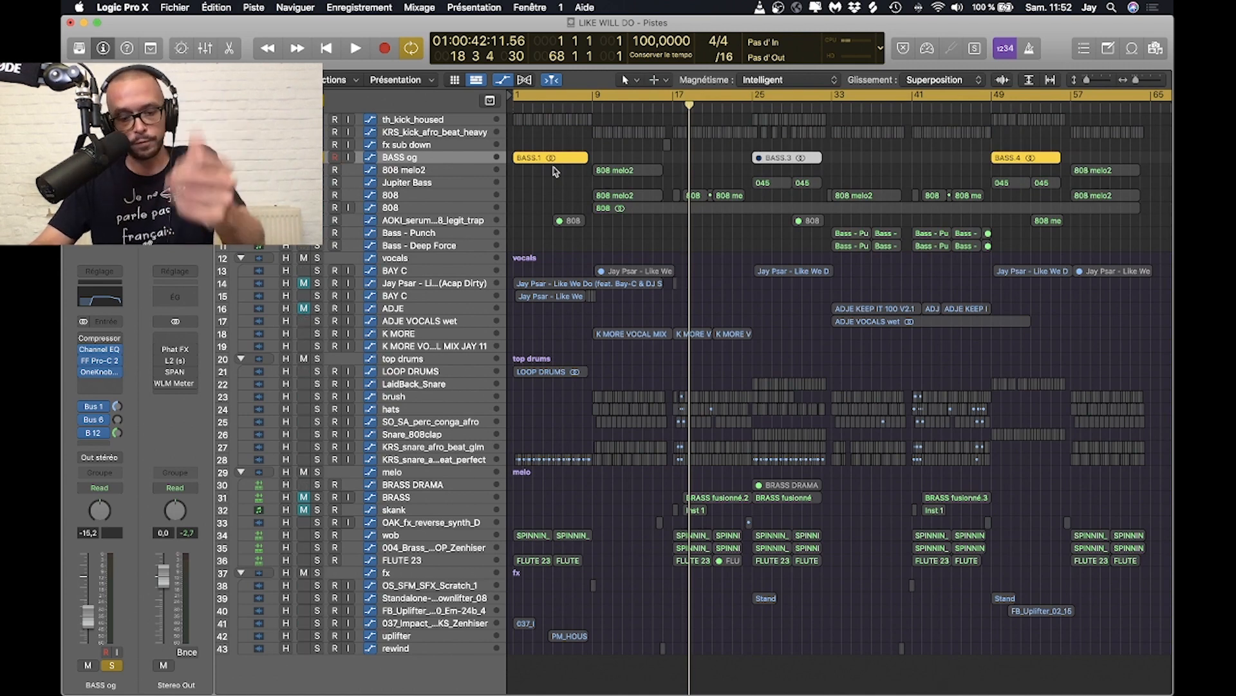
key("Return")
key("space")
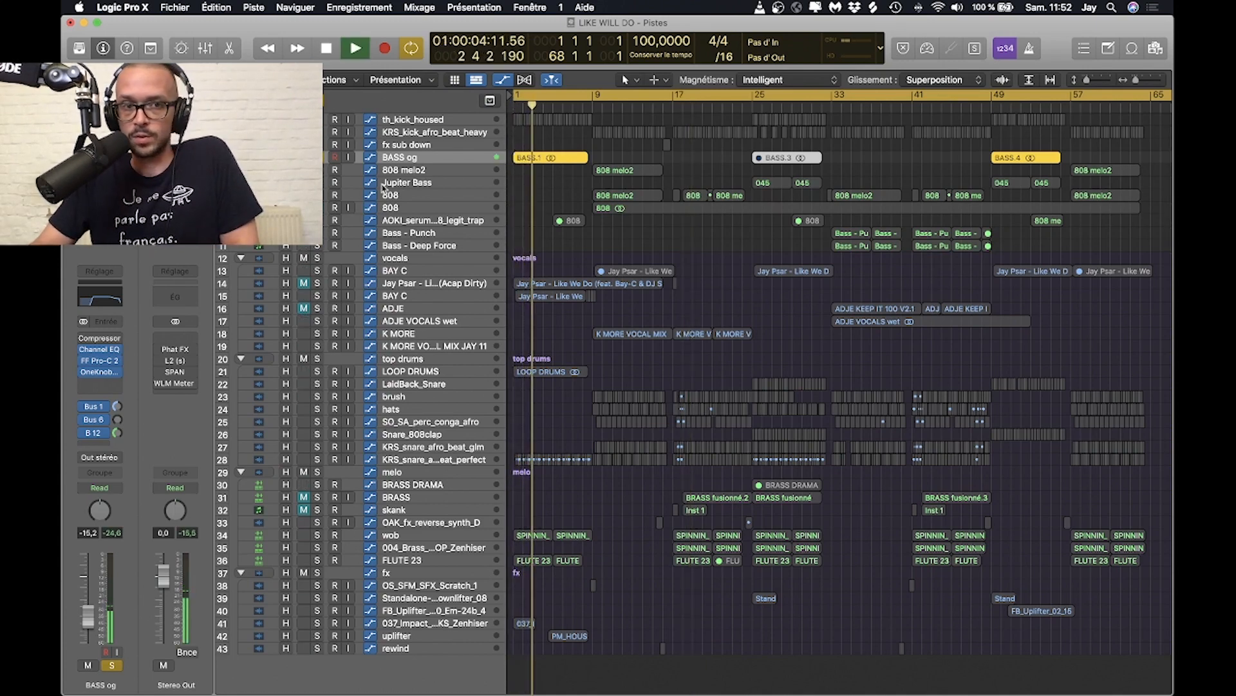
Inspect the Channel EQ curve on the BASS og track during playback, close it and stop.
left_click(97, 300)
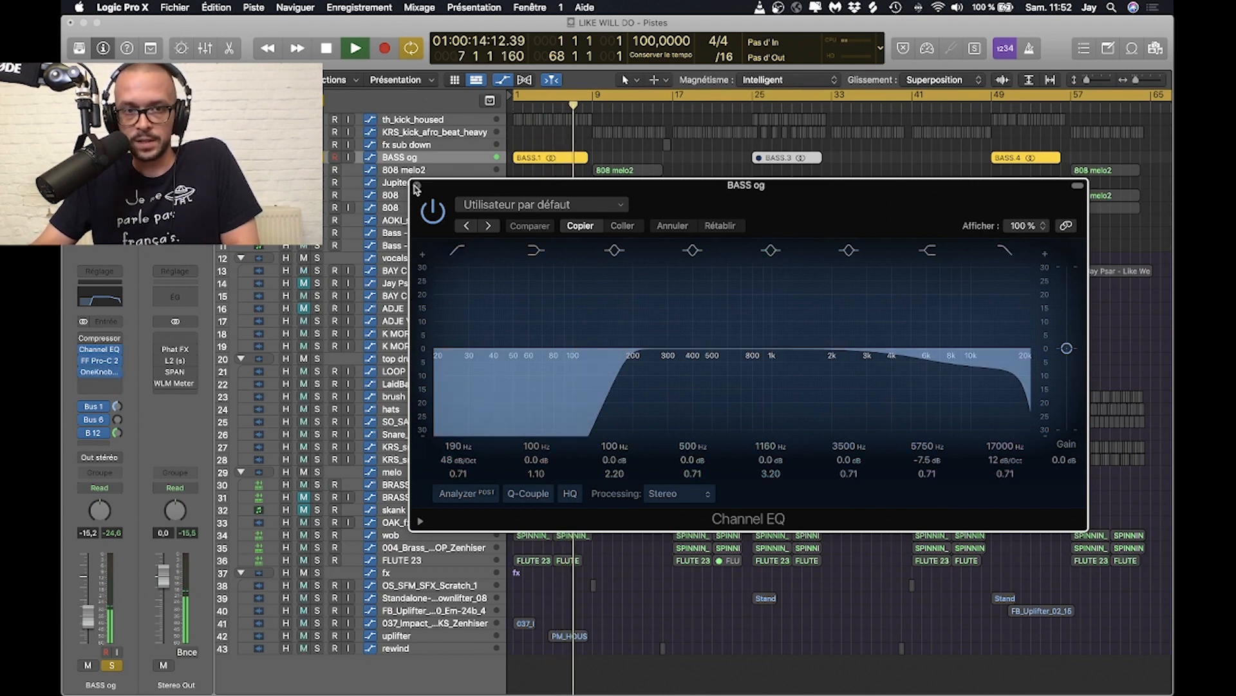
left_click(416, 187)
key("space")
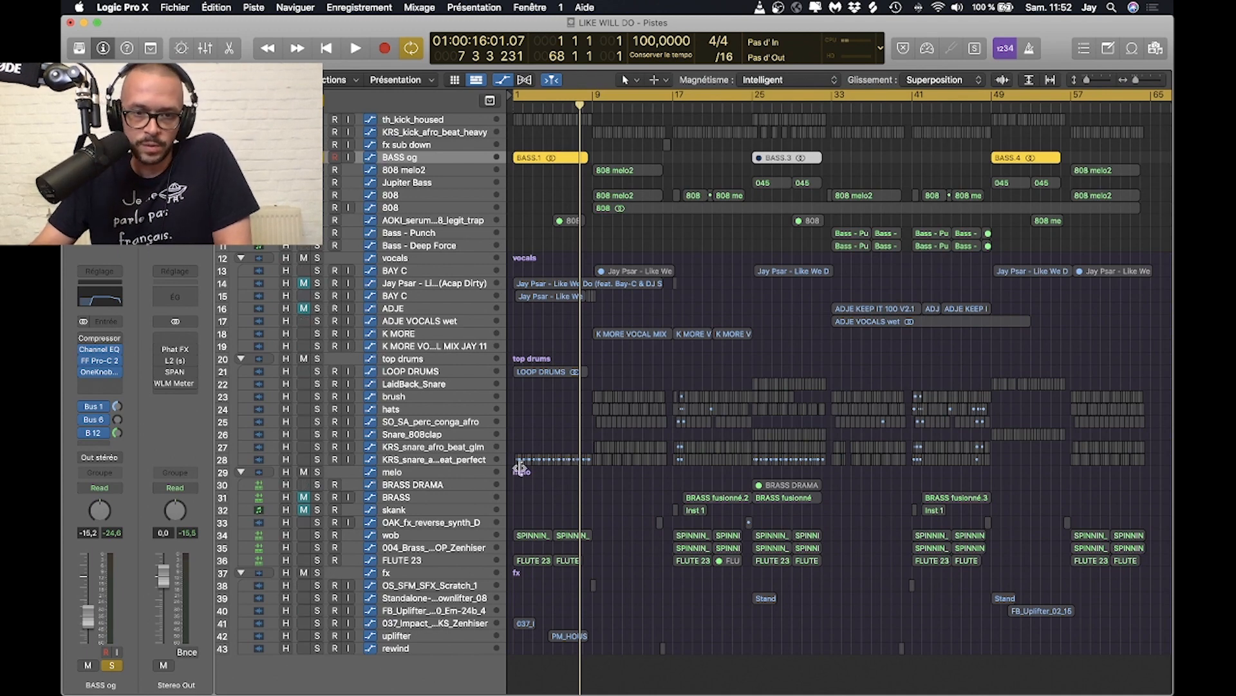
Add the LOOP DRUMS track to the solo and play from the start of the project.
left_click(415, 373)
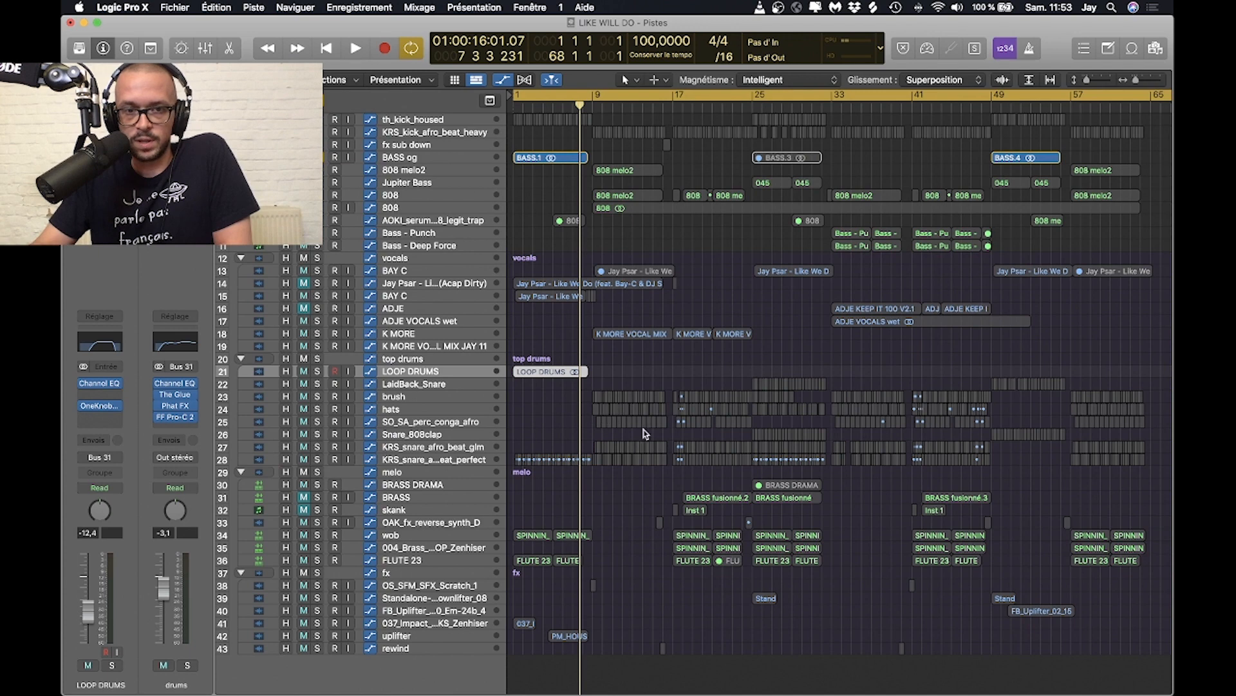
left_click(638, 382)
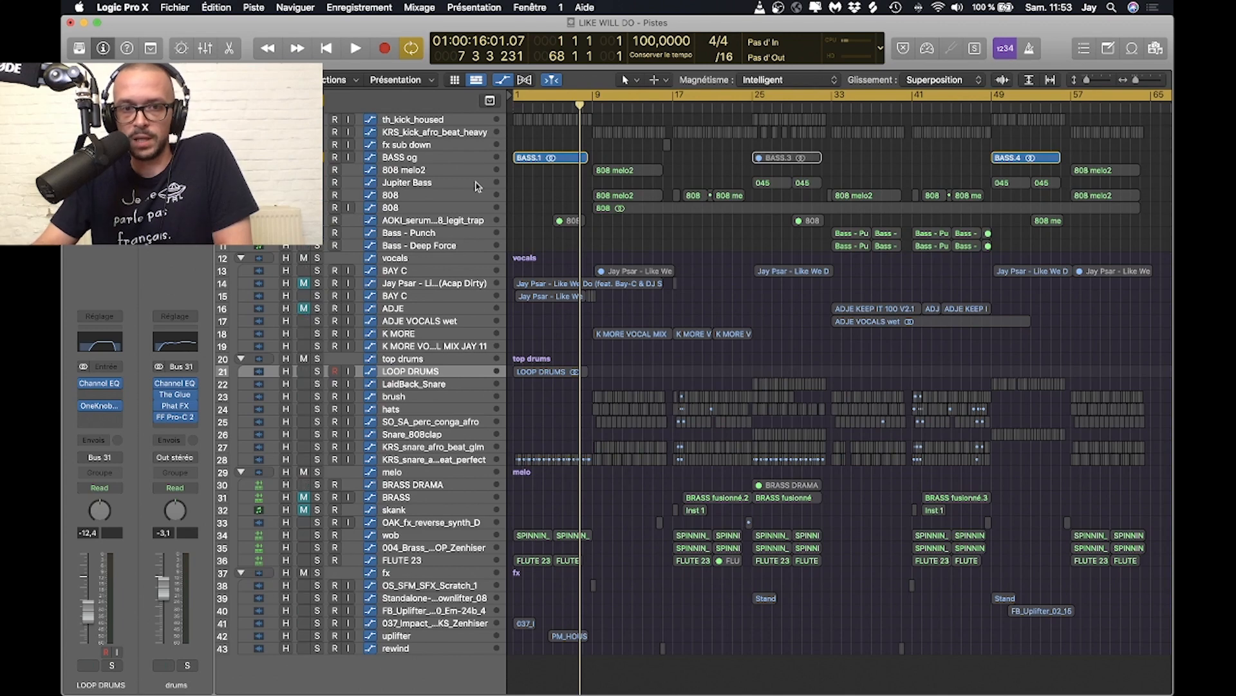
left_click(318, 372)
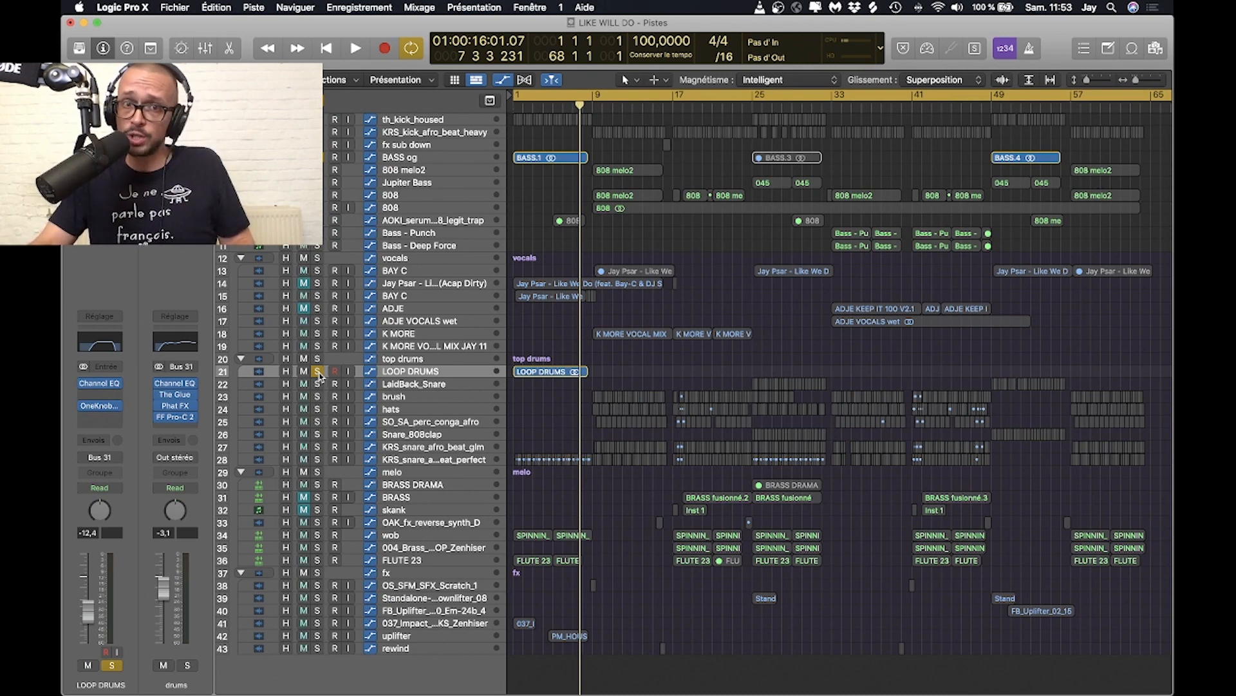
key("Return")
key("space")
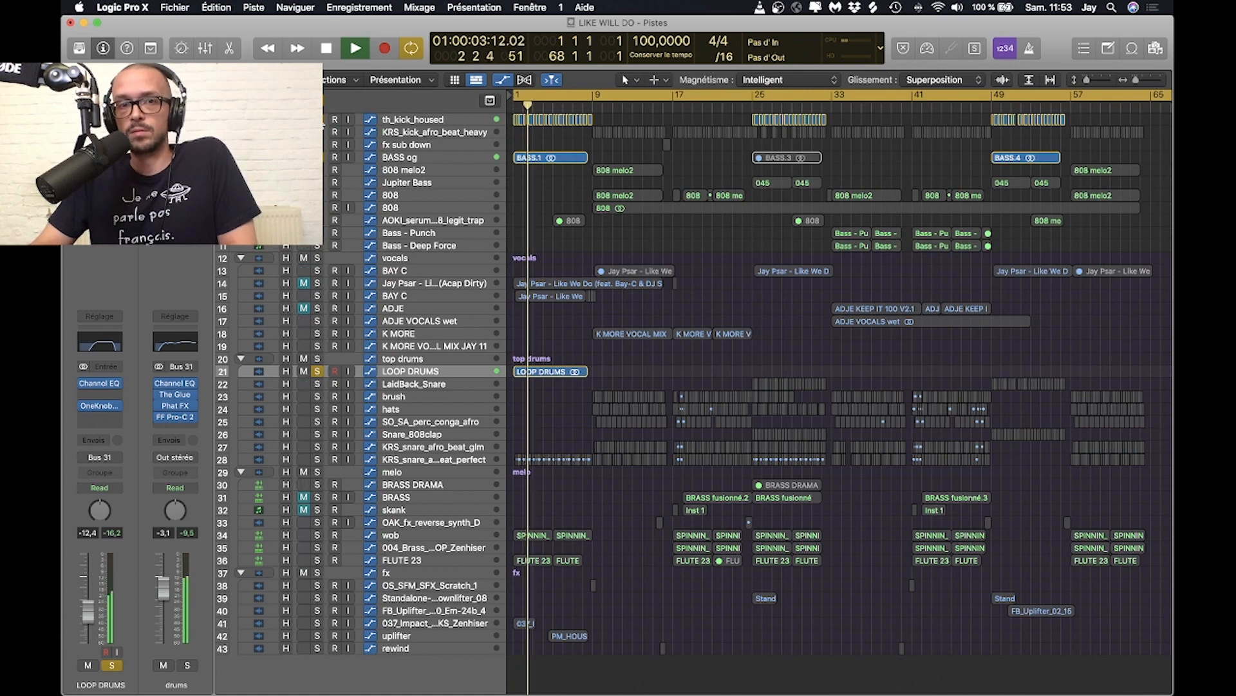
Inspect the th_kick_housed track's regions and Channel EQ curve during playback, and stop.
left_click(418, 121)
key("z")
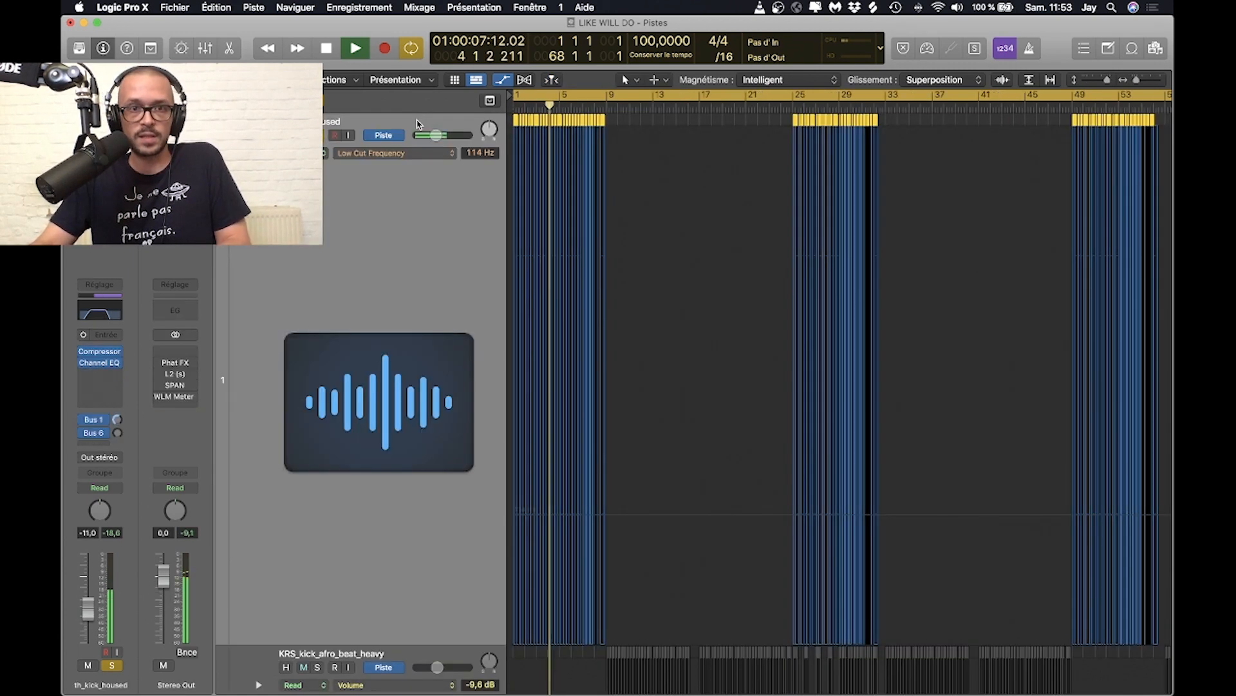
key("z")
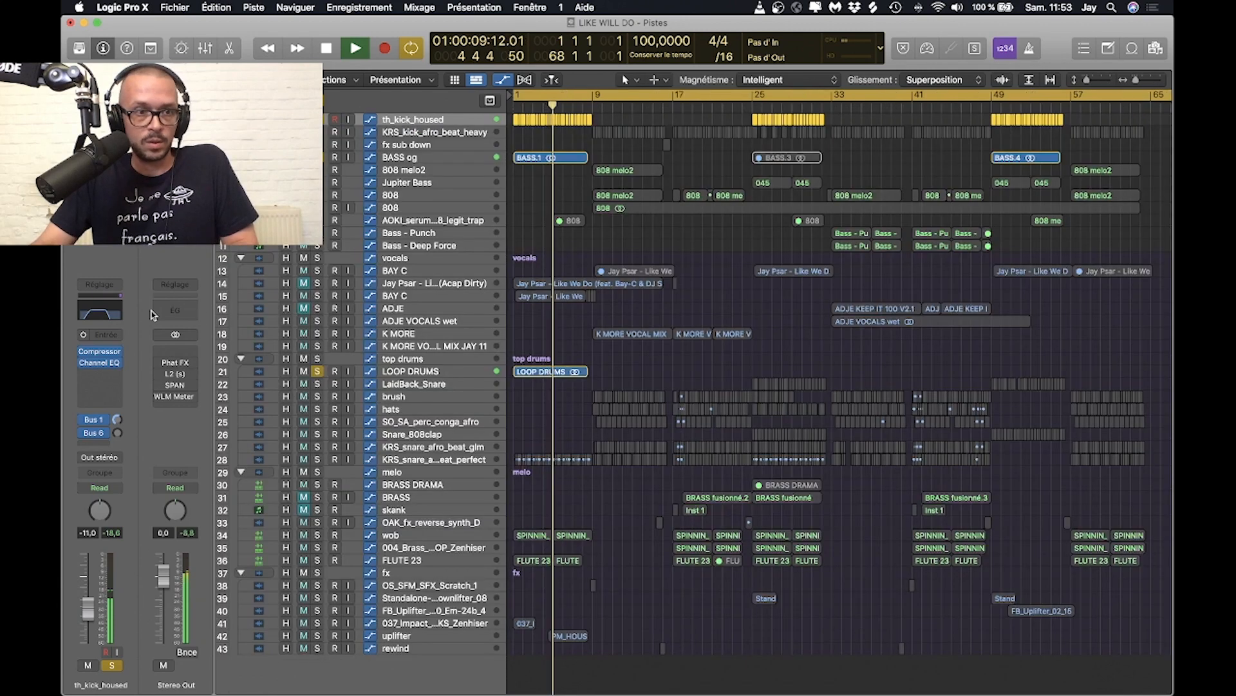
left_click(101, 312)
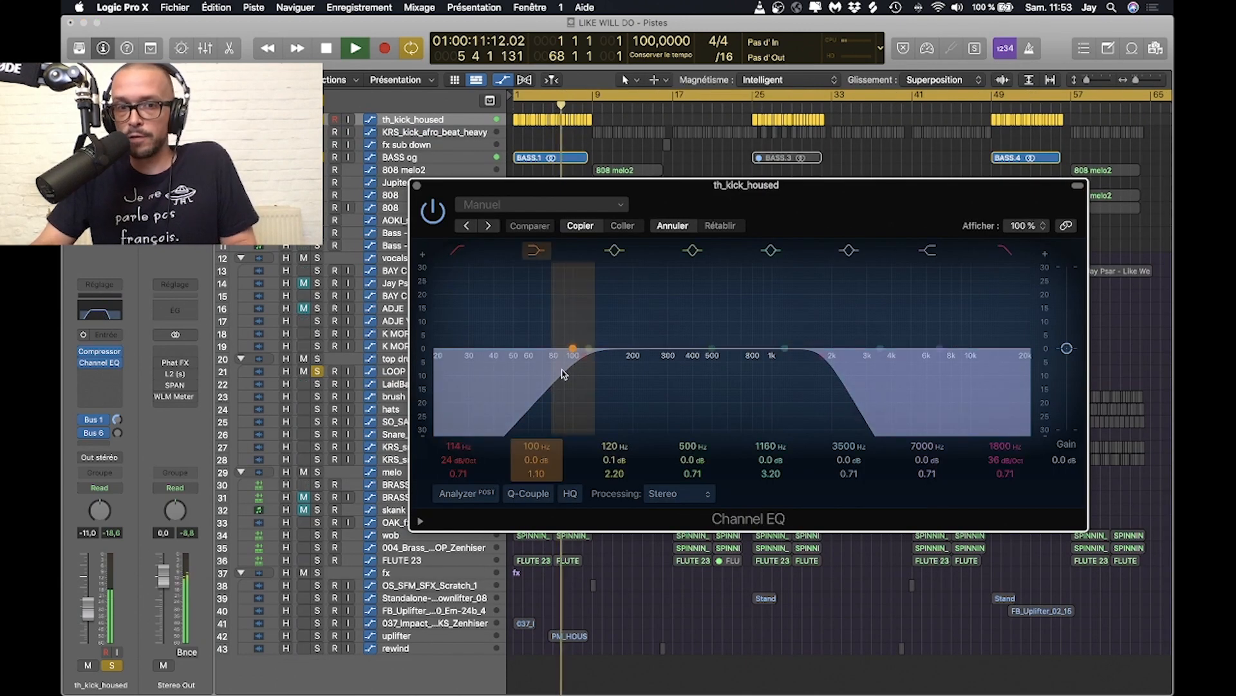
left_click(418, 188)
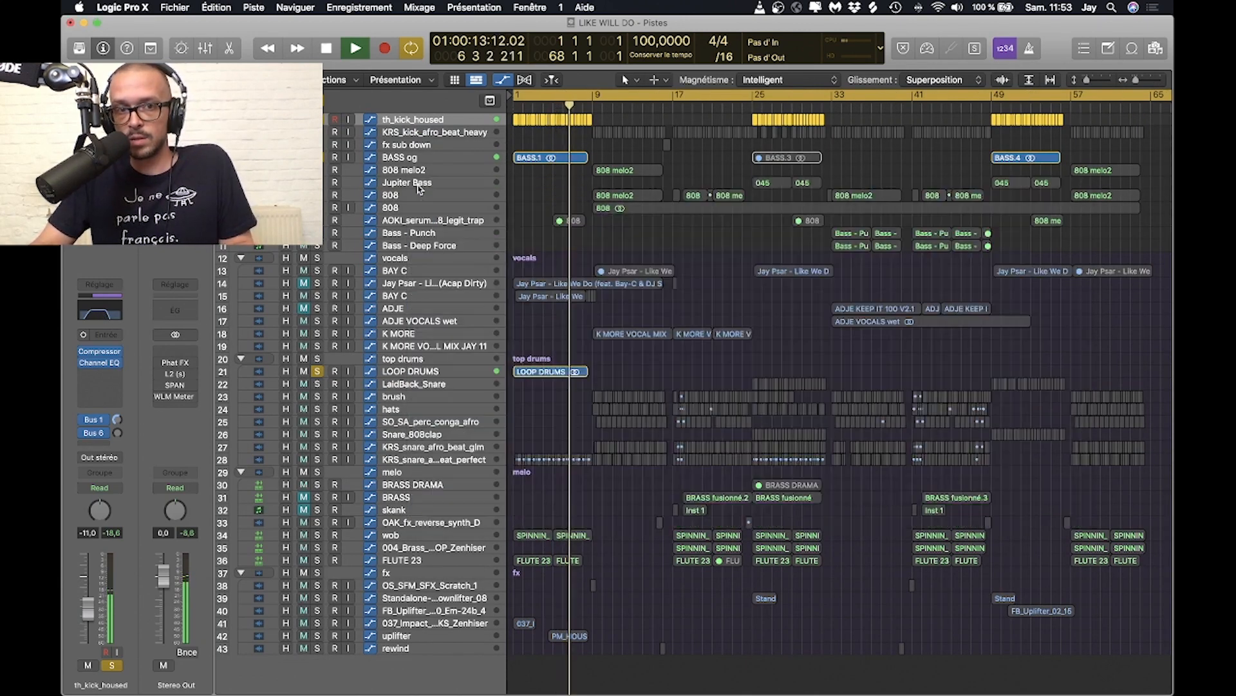
key("space")
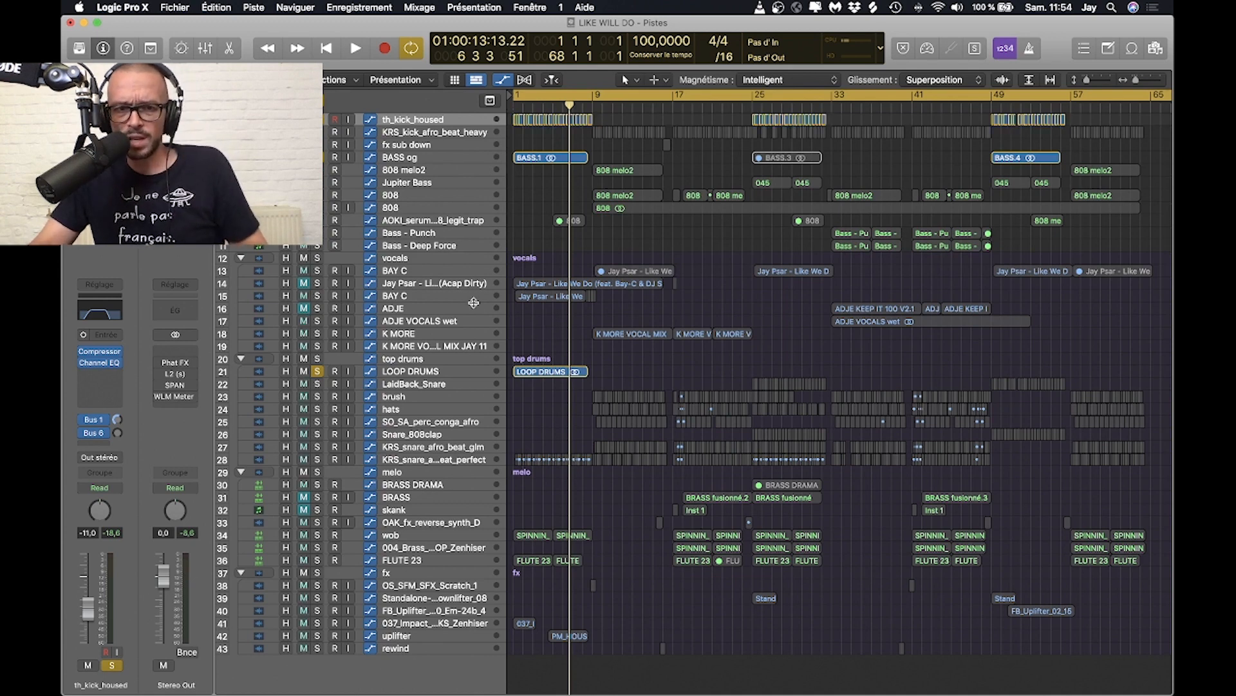
Solo the vocals stack and inspect the Channel EQ on the BAY C vocal of track 15.
left_click(318, 257)
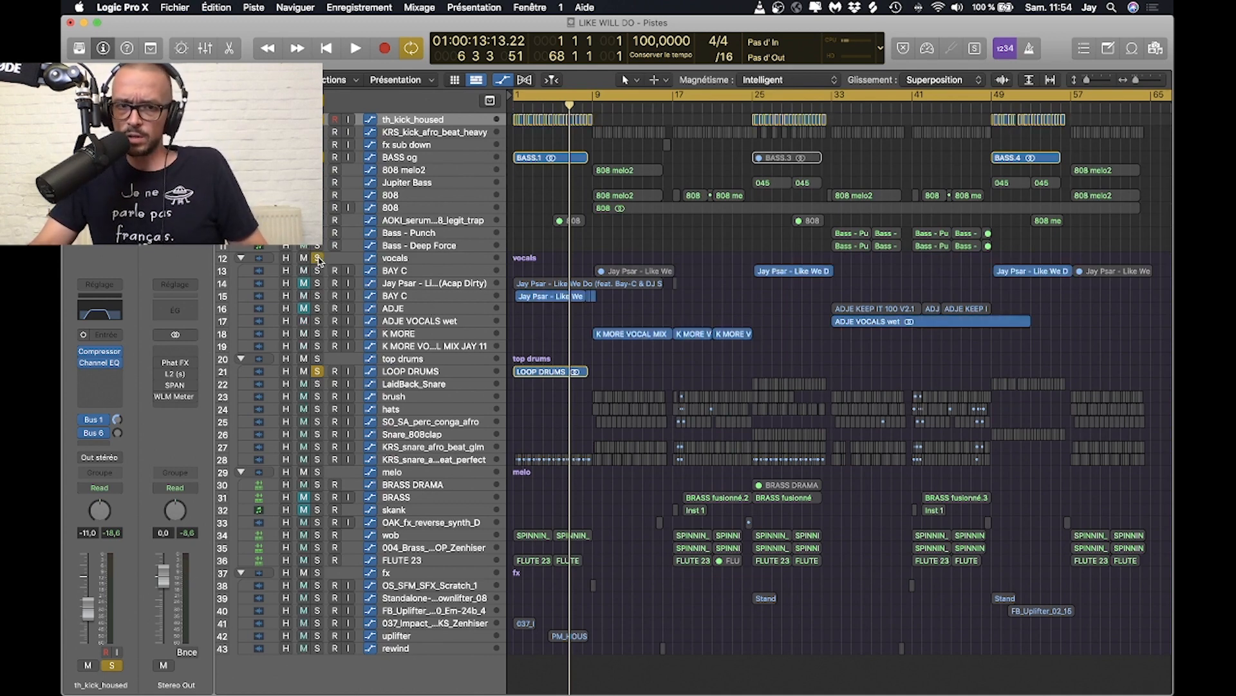
left_click(450, 297)
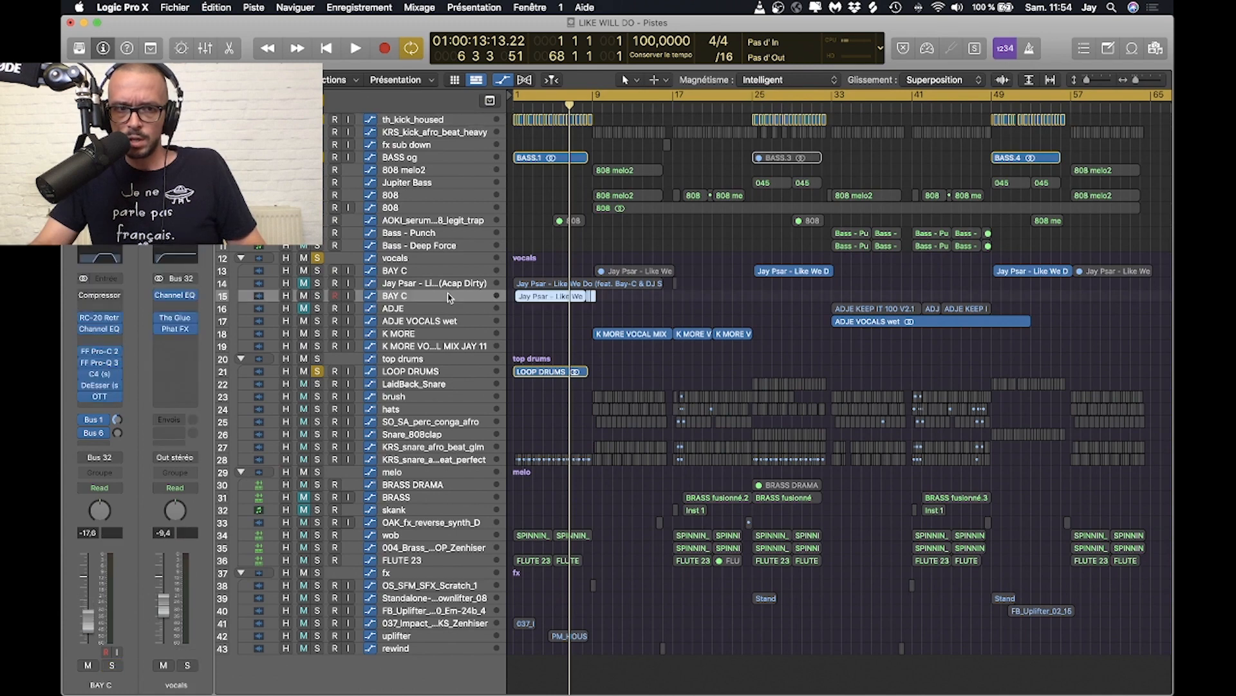
left_click(102, 257)
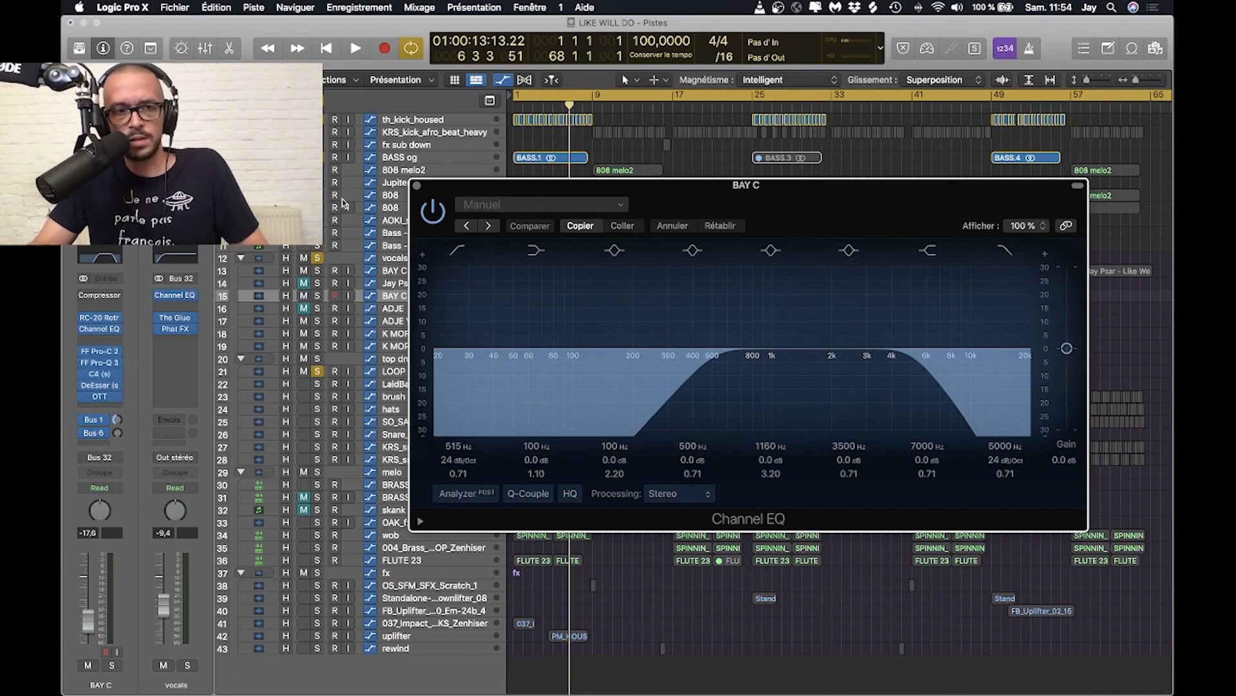
left_click(417, 187)
Play the soloed kick, bass, drum loop and vocals together from the start, and stop.
key("Return")
key("space")
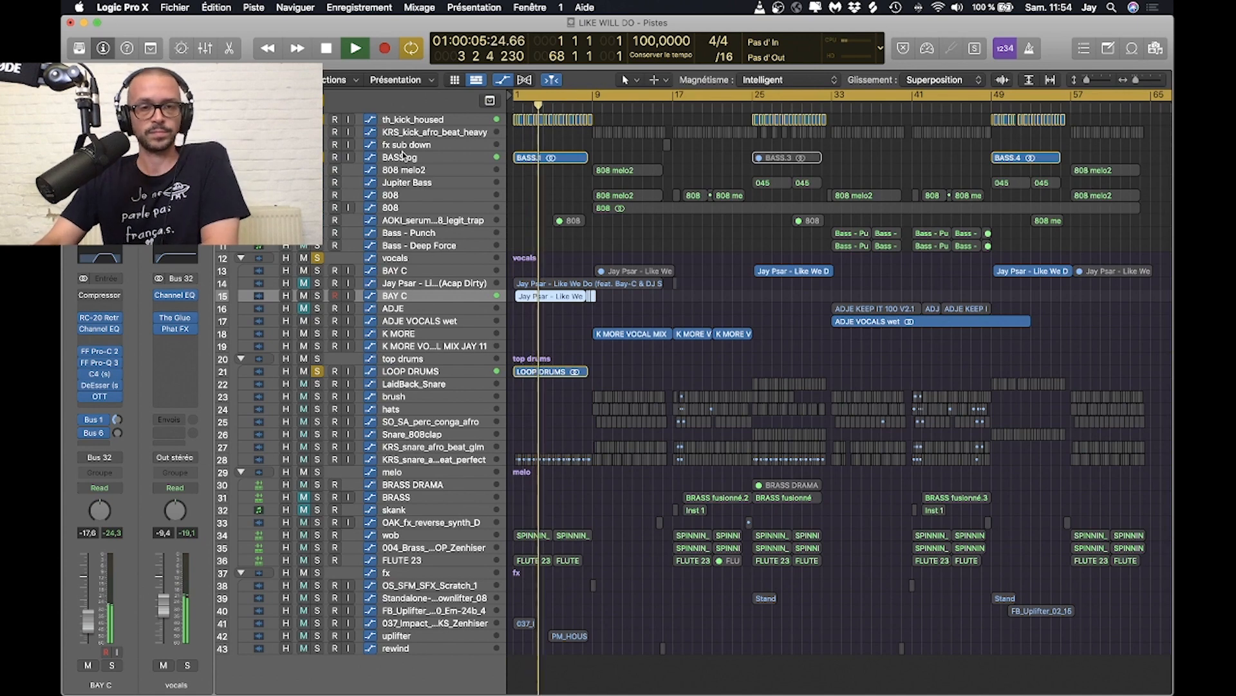
key("space")
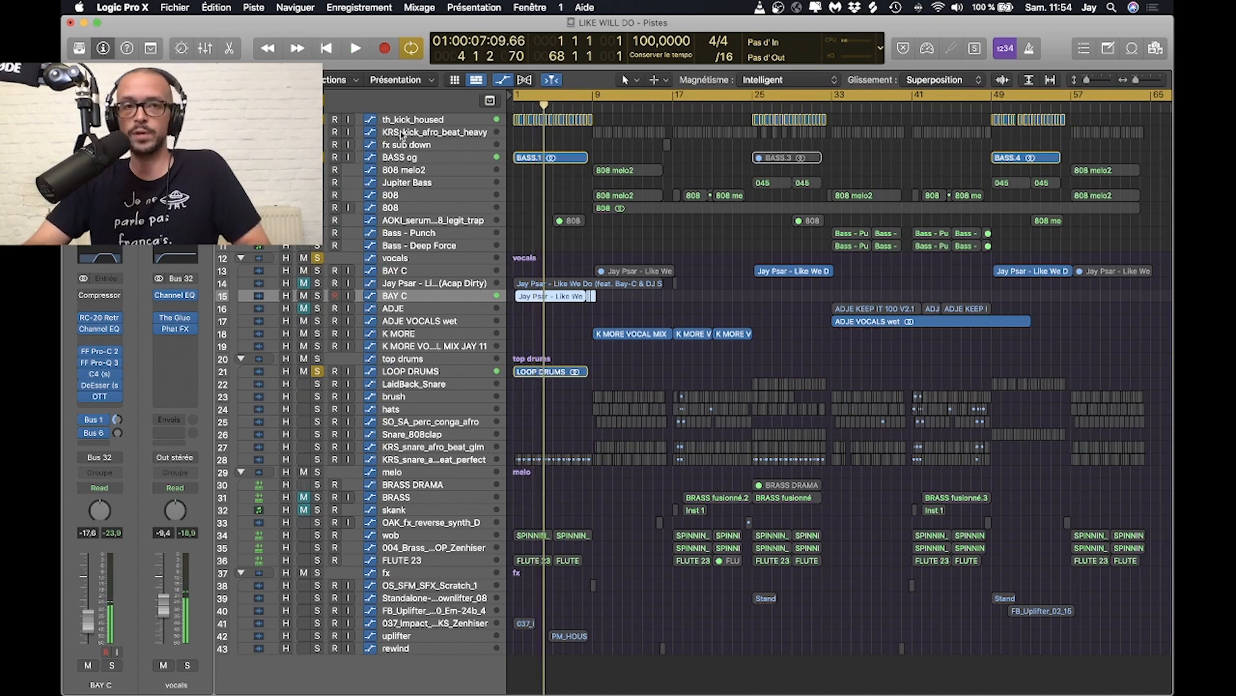
Clear all solos and move the cycle area to start at bar 9, auditioning the full mix.
left_click(318, 119, "alt")
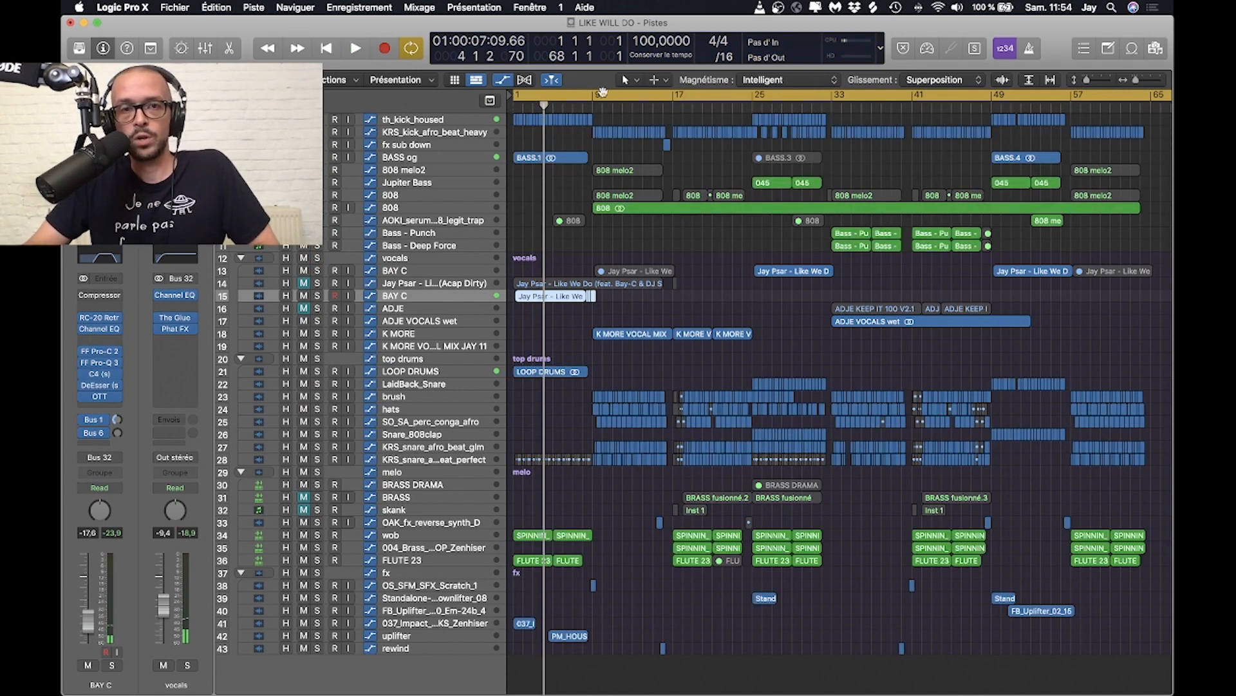
left_click_drag(562, 98, 635, 103)
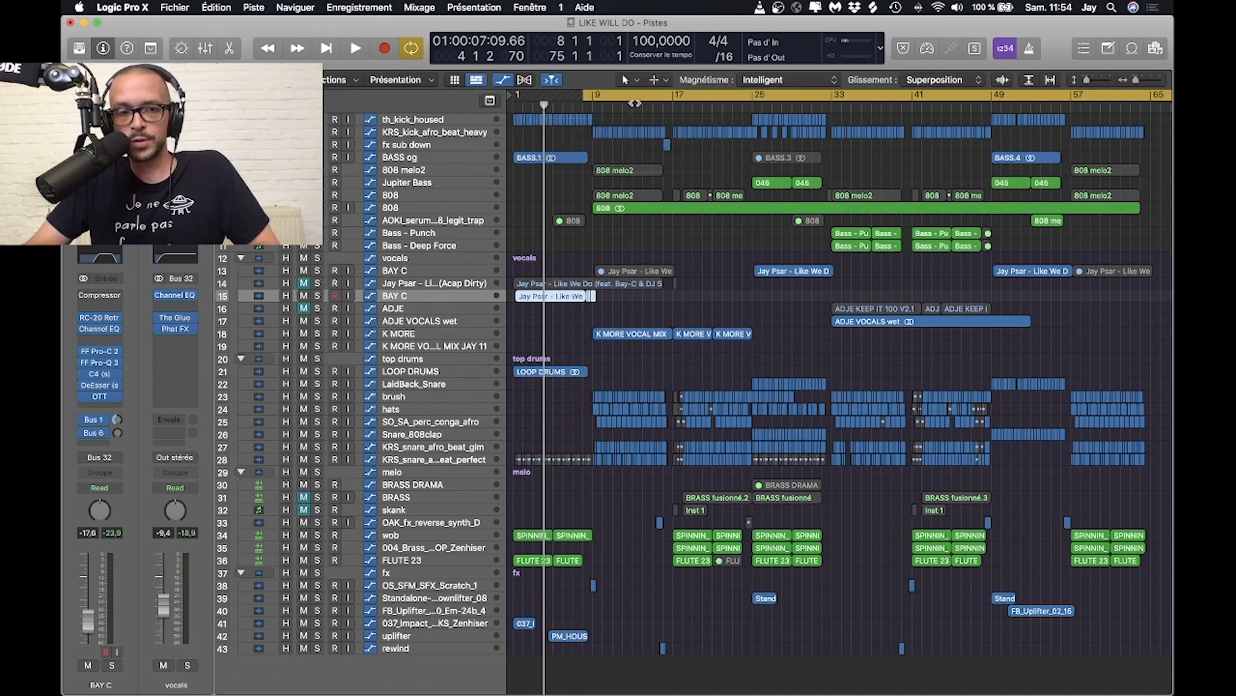
key("XF86AudioRaiseVolume")
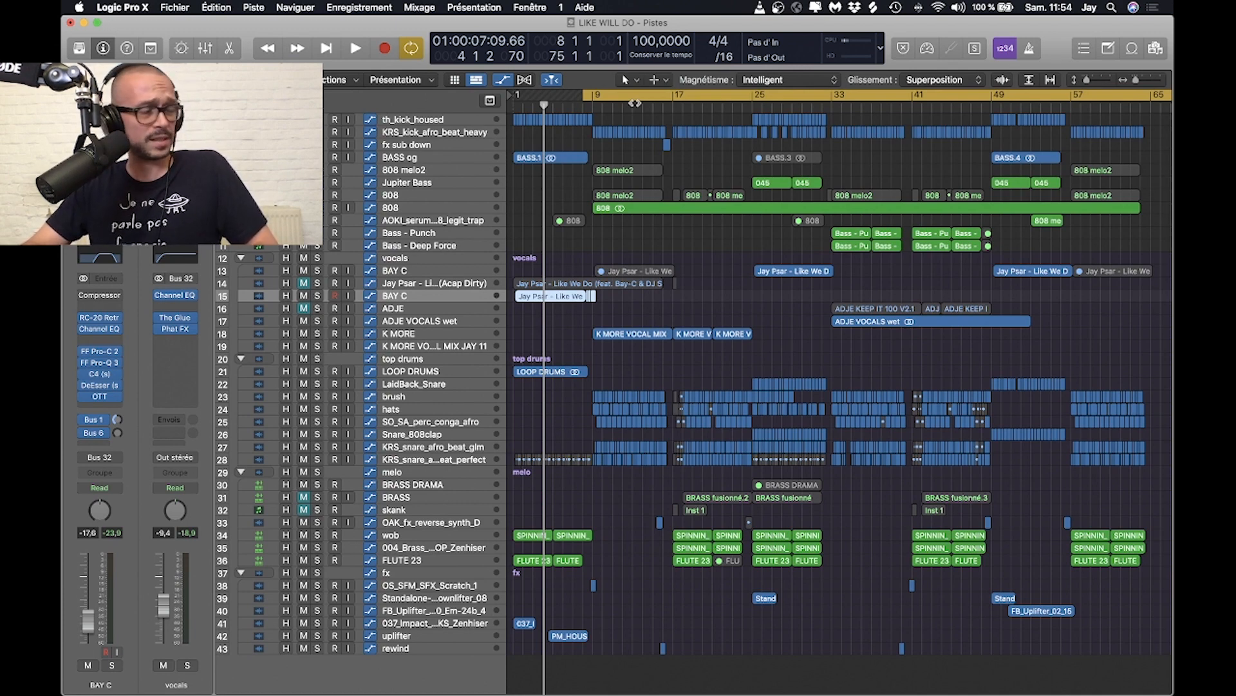
key("space")
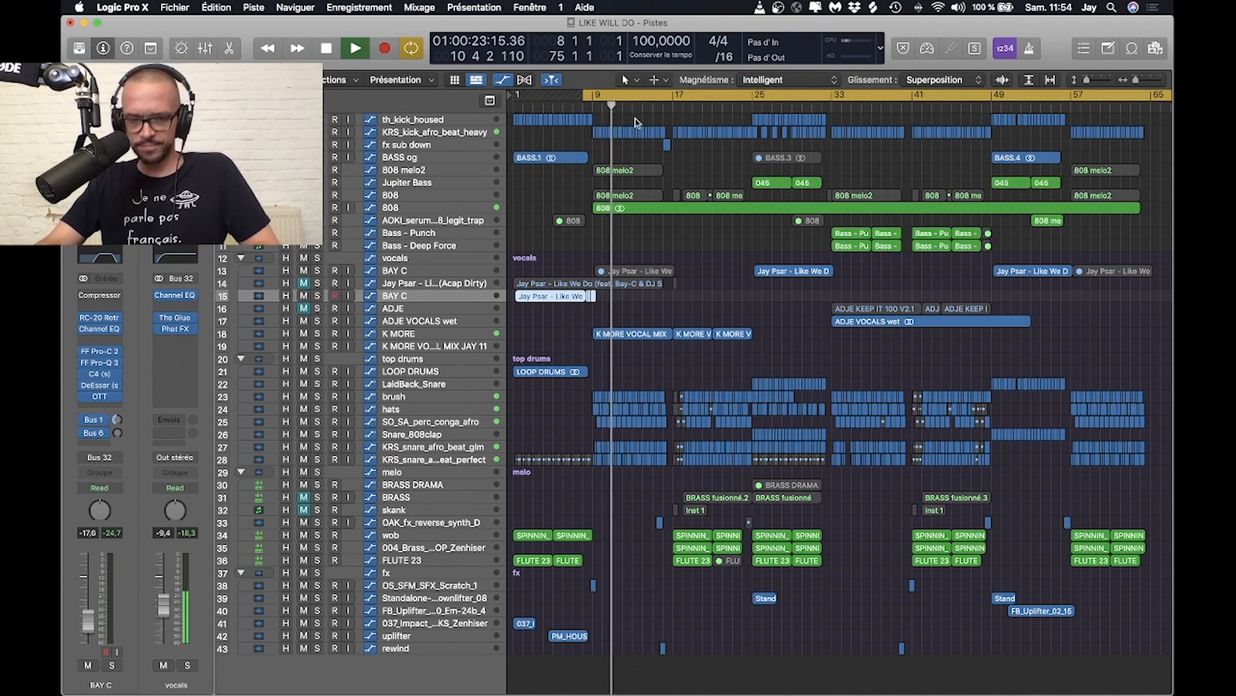
key("space")
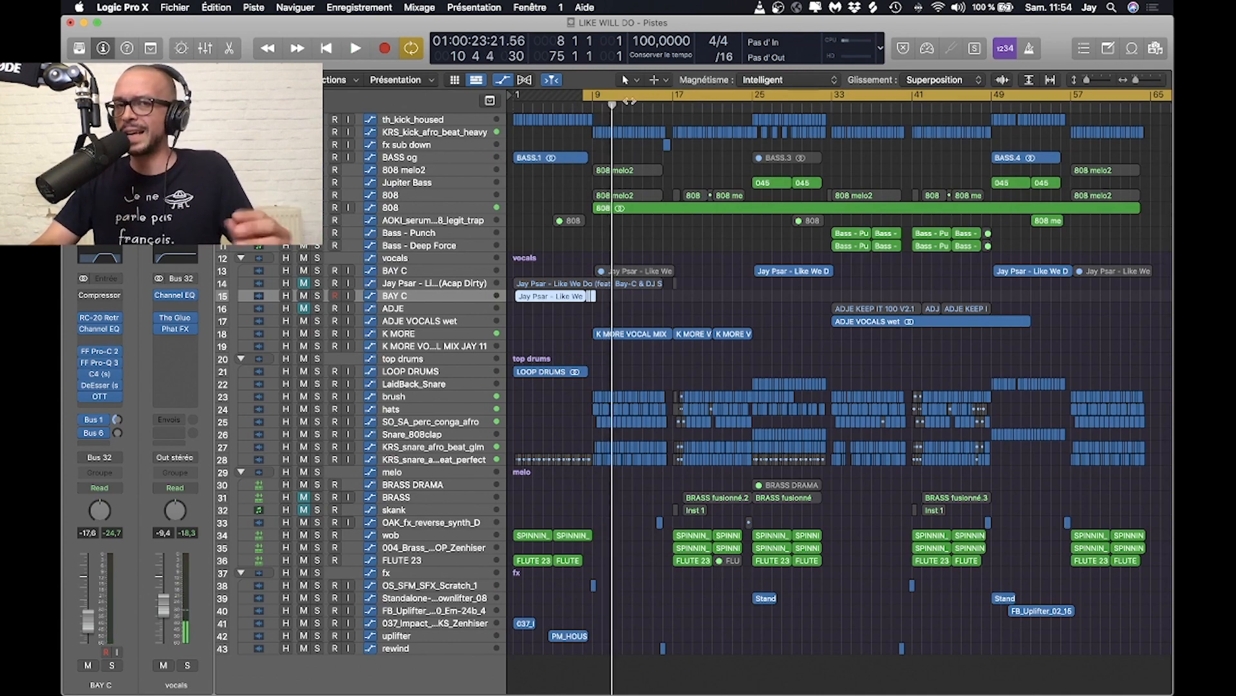
left_click_drag(629, 101, 640, 99)
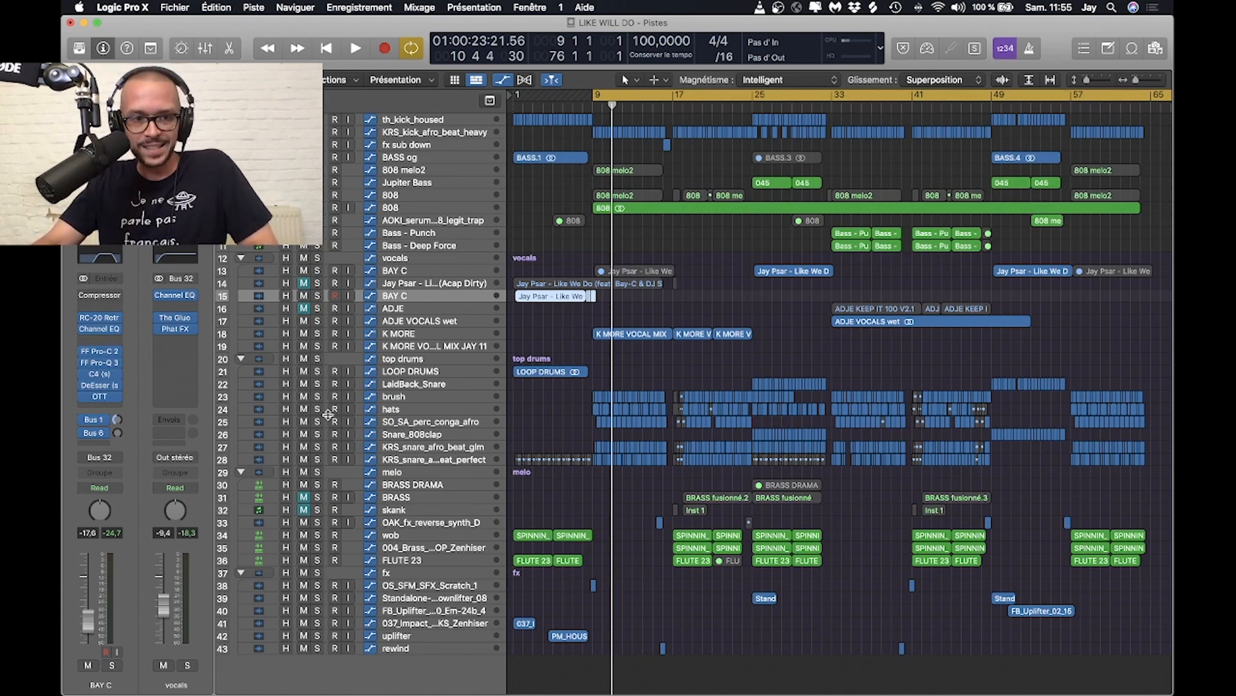
Solo the top drums stack and set the cycle area to its regions from bar 9 up to bar 16.
left_click(316, 359)
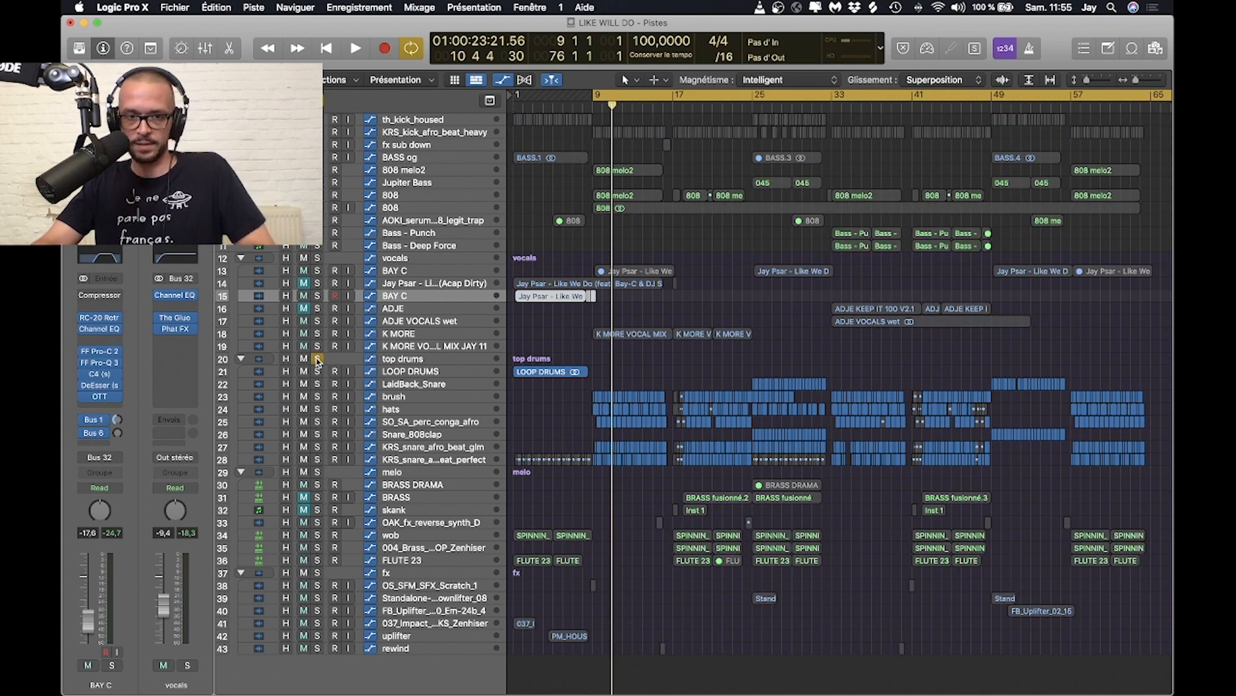
mouse_move(581, 390)
left_mouse_down()
mouse_move(666, 479)
mouse_move(597, 379)
left_mouse_up()
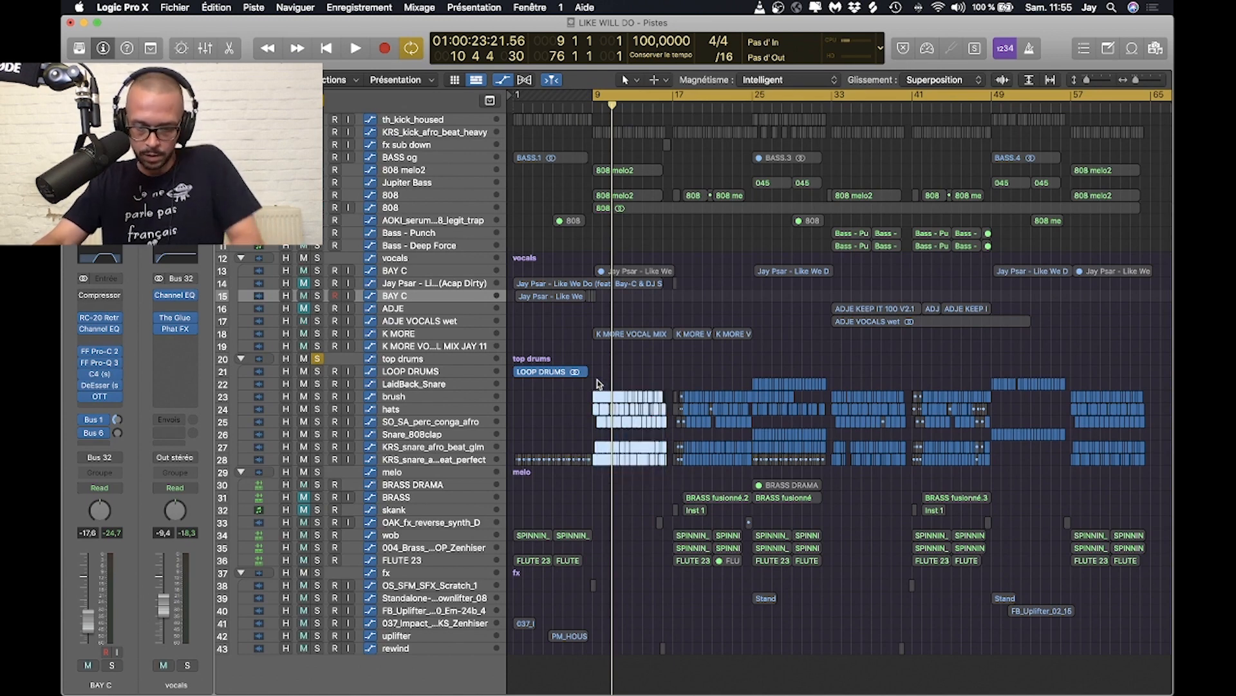
key("super+u")
Zoom in on the selected top drums regions, hide the track automation and clear the region selection.
key("z")
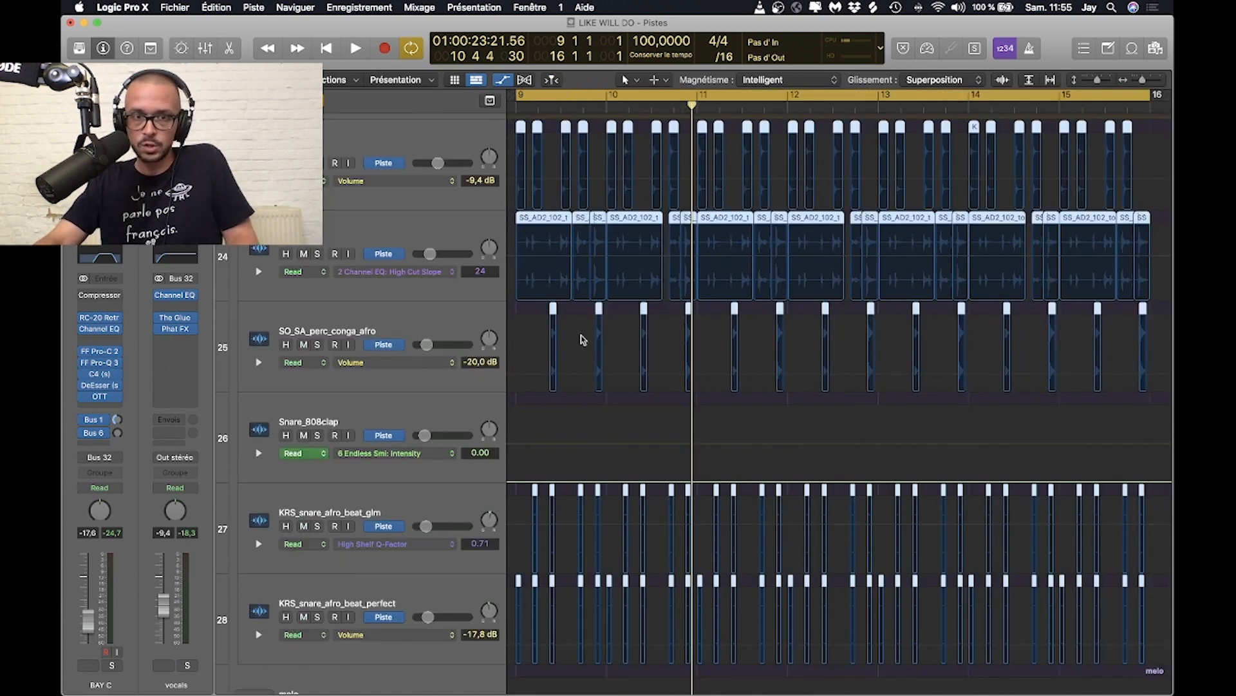
key("a")
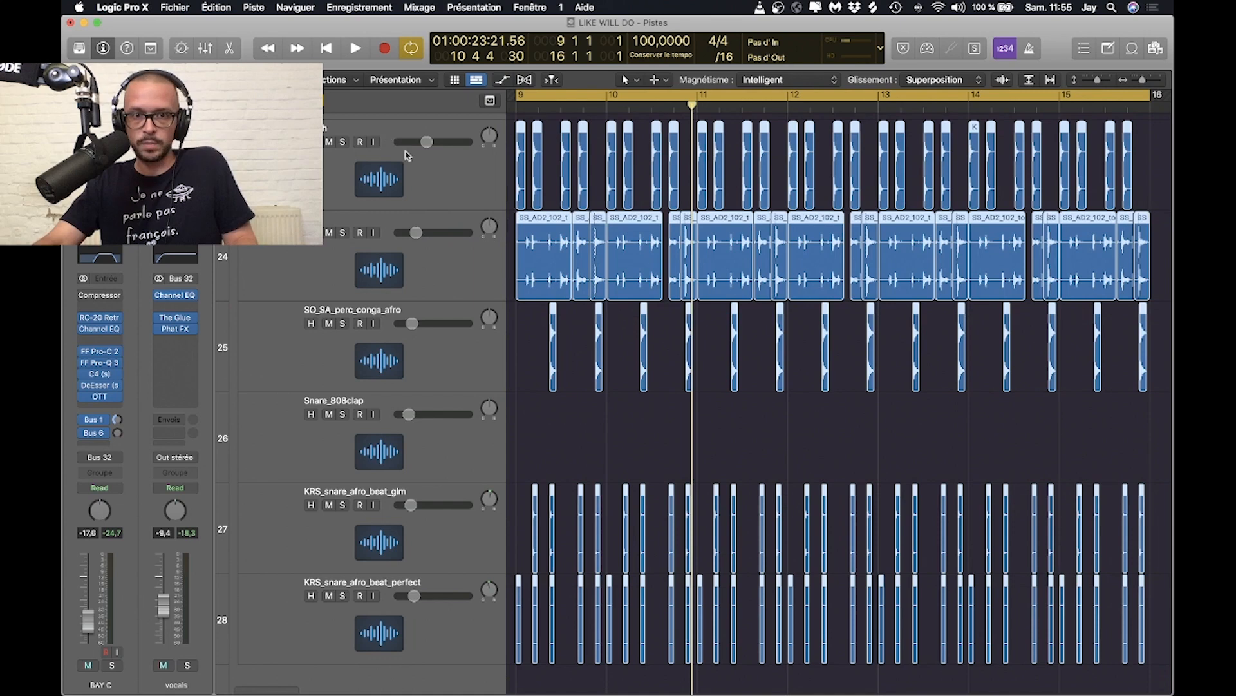
left_click(568, 315)
Solo only the brush track, turning off the top drums stack's solo, and play it within the cycle.
left_click(343, 141)
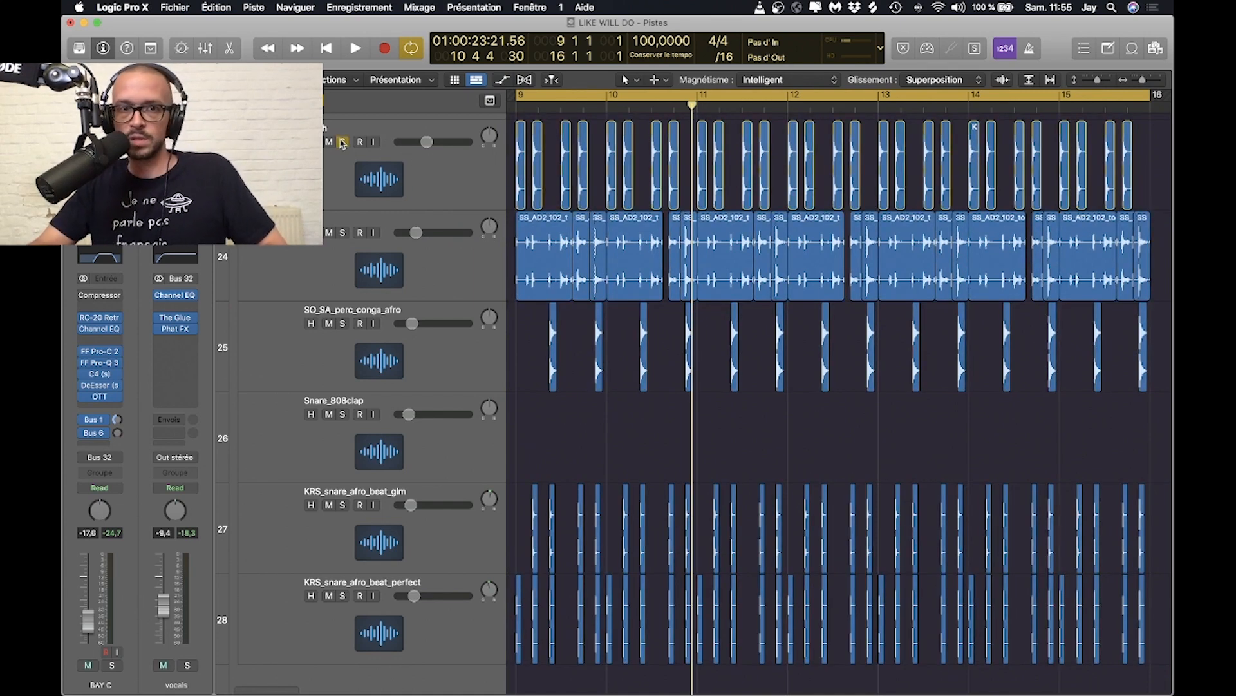
scroll(342, 155, "up", 5)
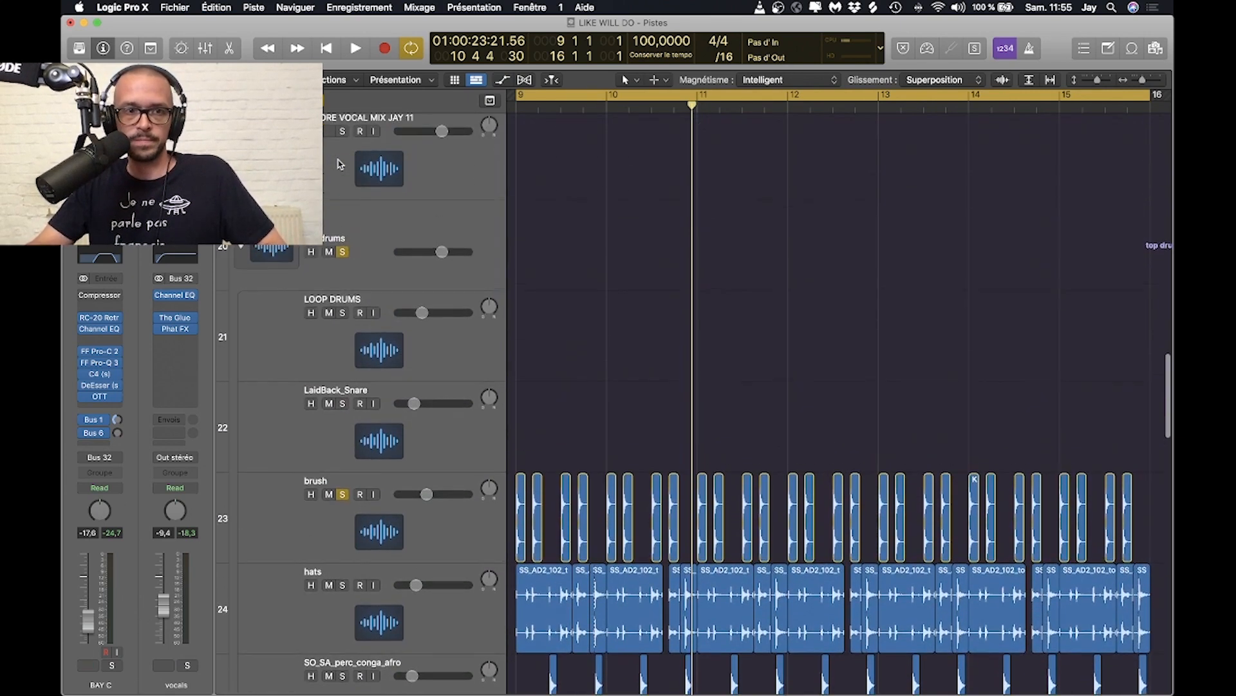
left_click(344, 252)
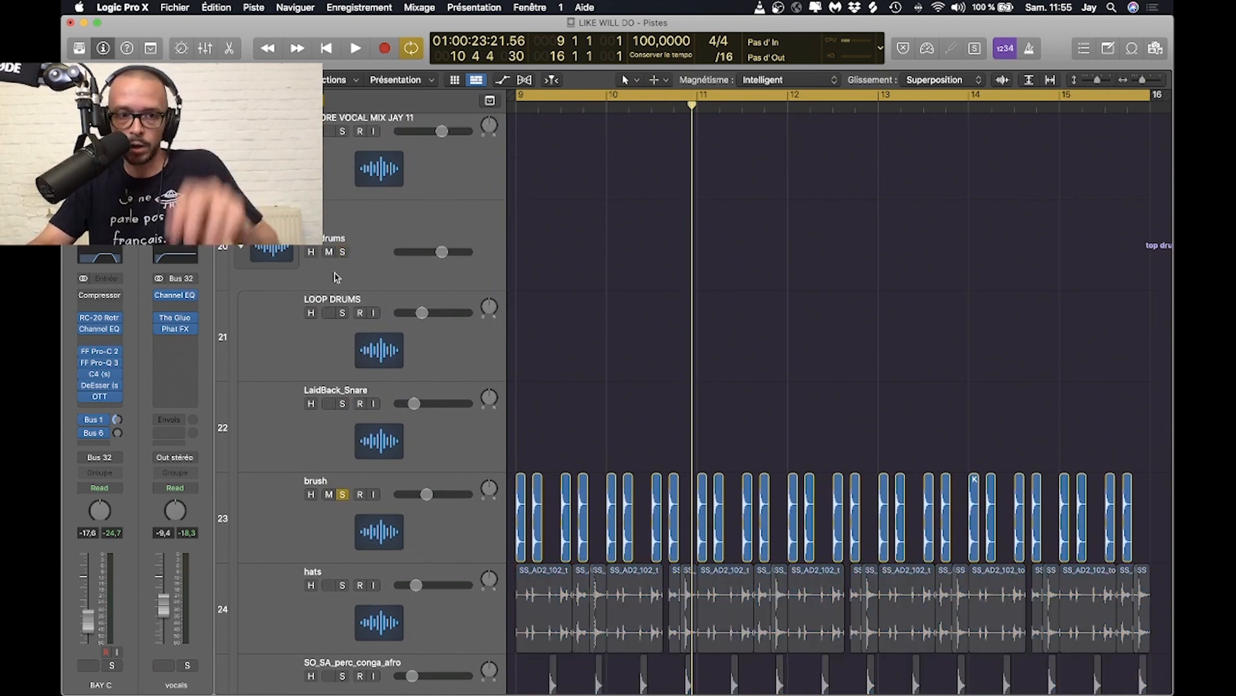
scroll(545, 343, "down", 3)
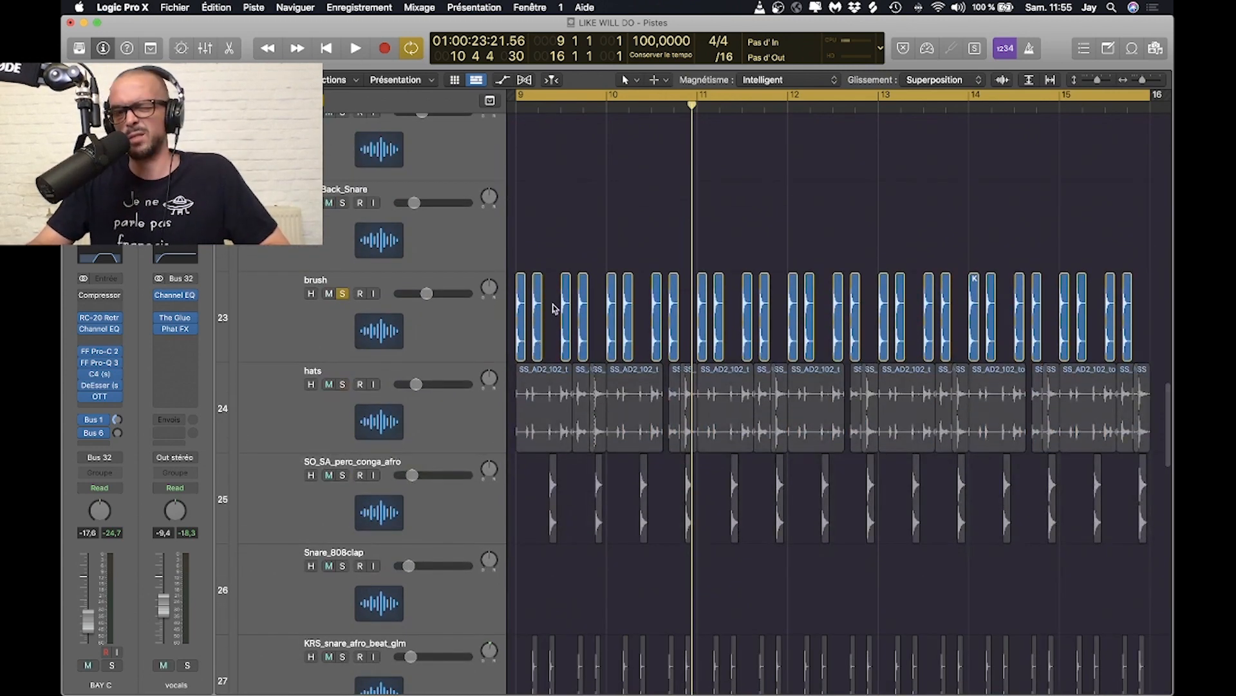
key("space")
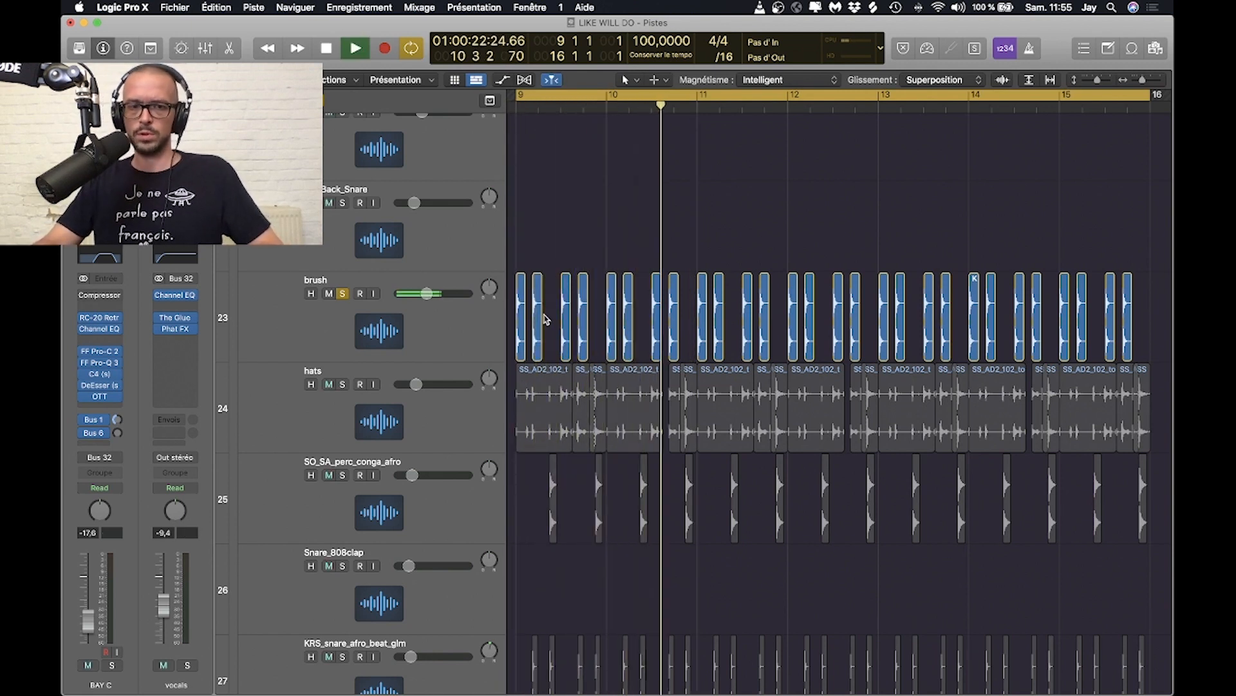
key("space")
Add the hats track to the soloed brush track, select it and play both layers within the cycle.
left_click(344, 384)
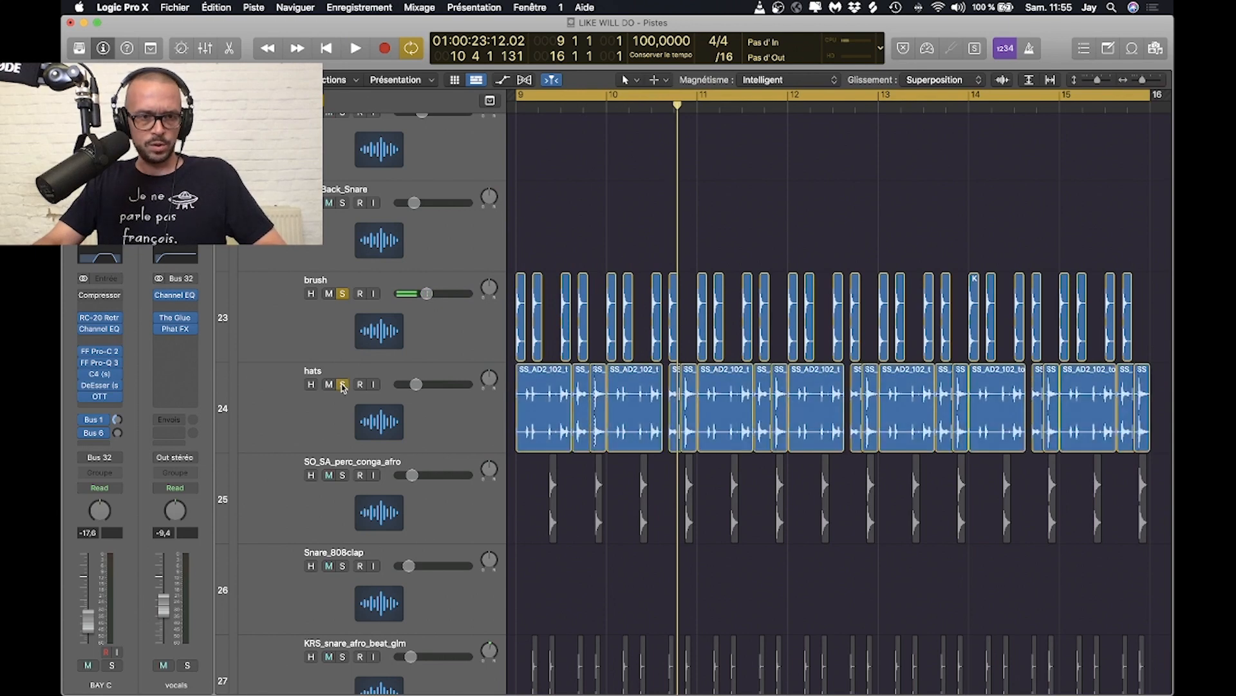
left_click(372, 426)
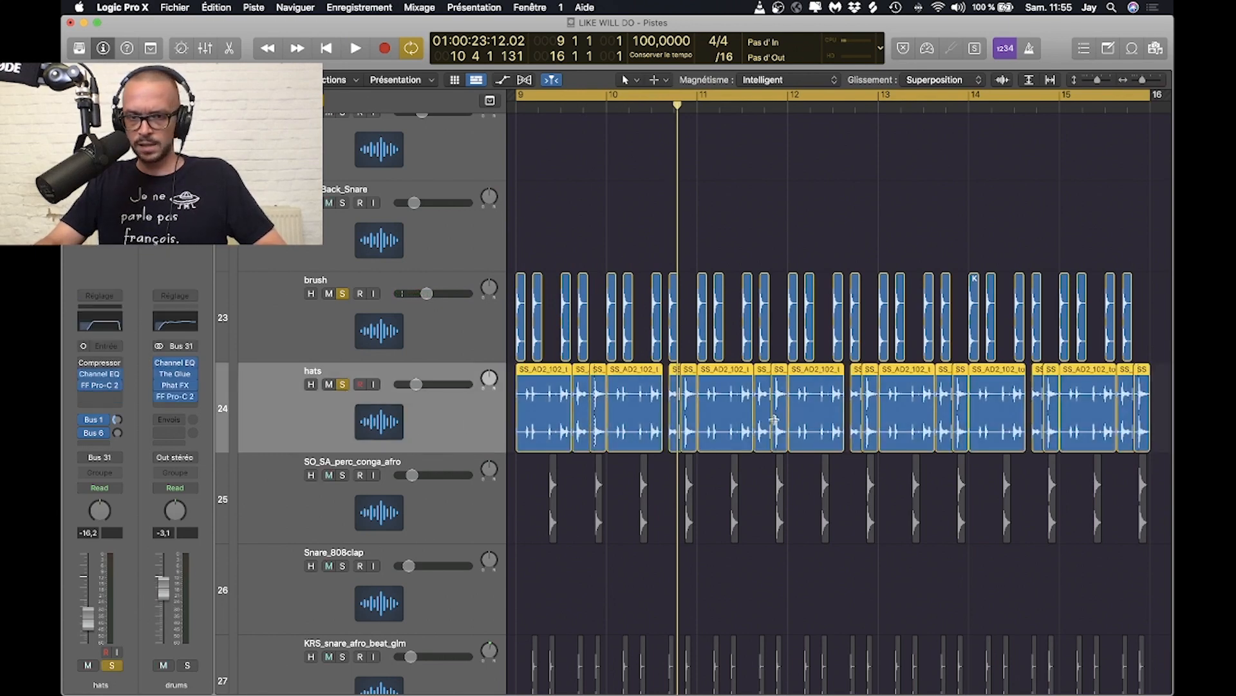
key("space")
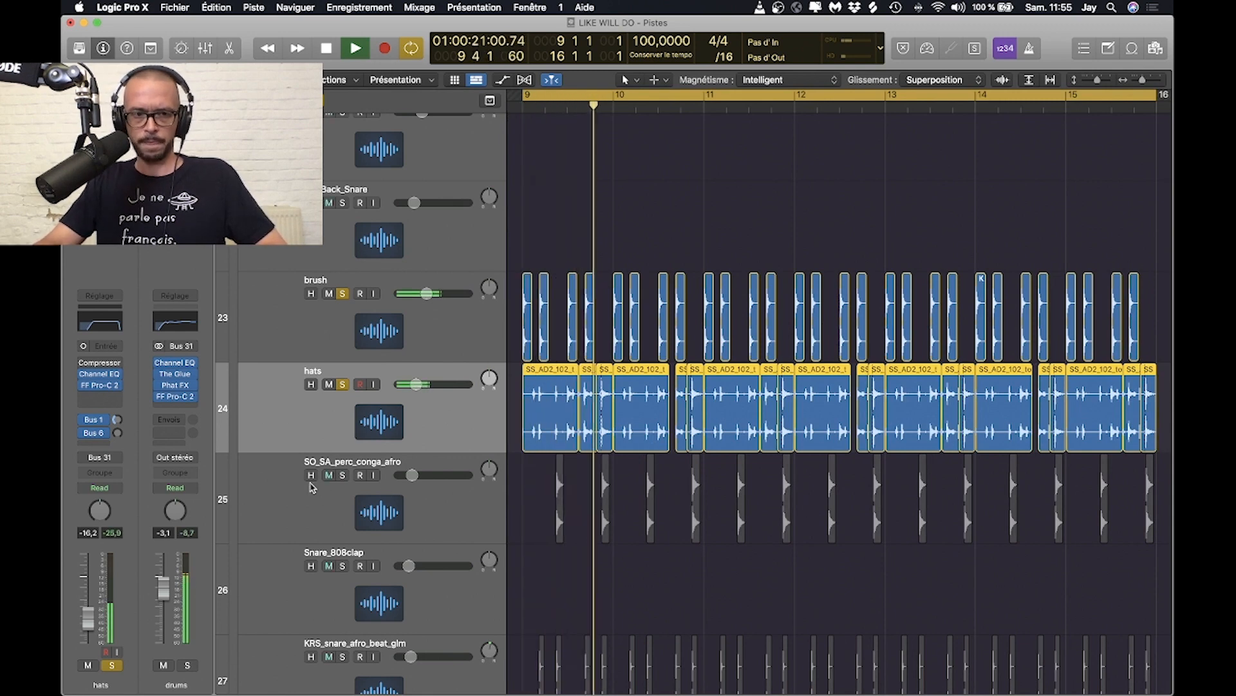
Also solo the SO_SA_perc_conga_afro, KRS_snare_afro_beat_glm and KRS_snare_afro_beat_perfect tracks while the cycle plays.
left_click(343, 475)
scroll(407, 512, "down", 3)
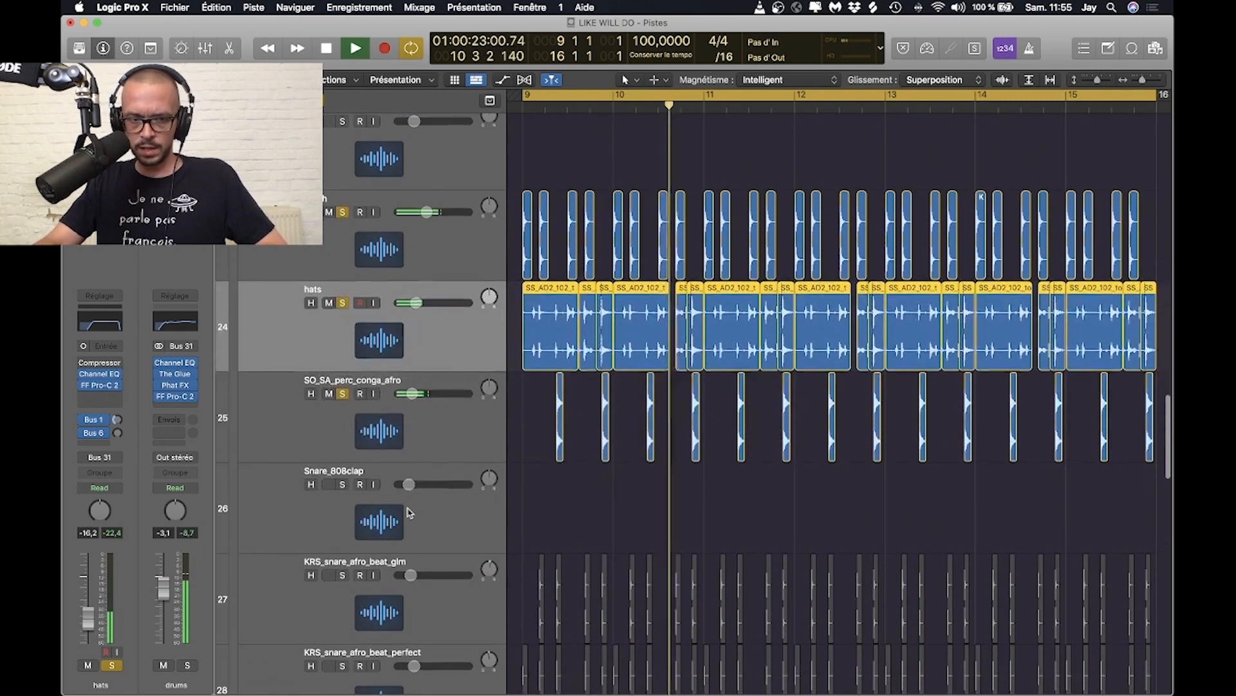
left_click(343, 574)
scroll(343, 578, "down", 2)
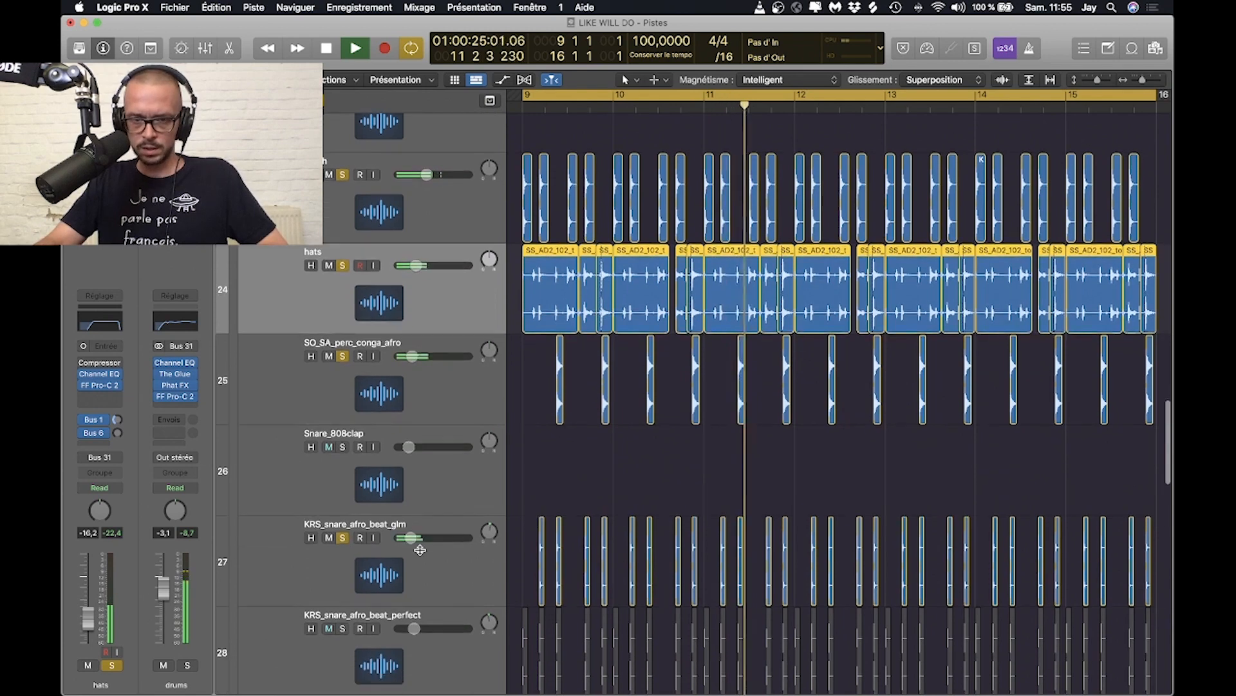
left_click(344, 628)
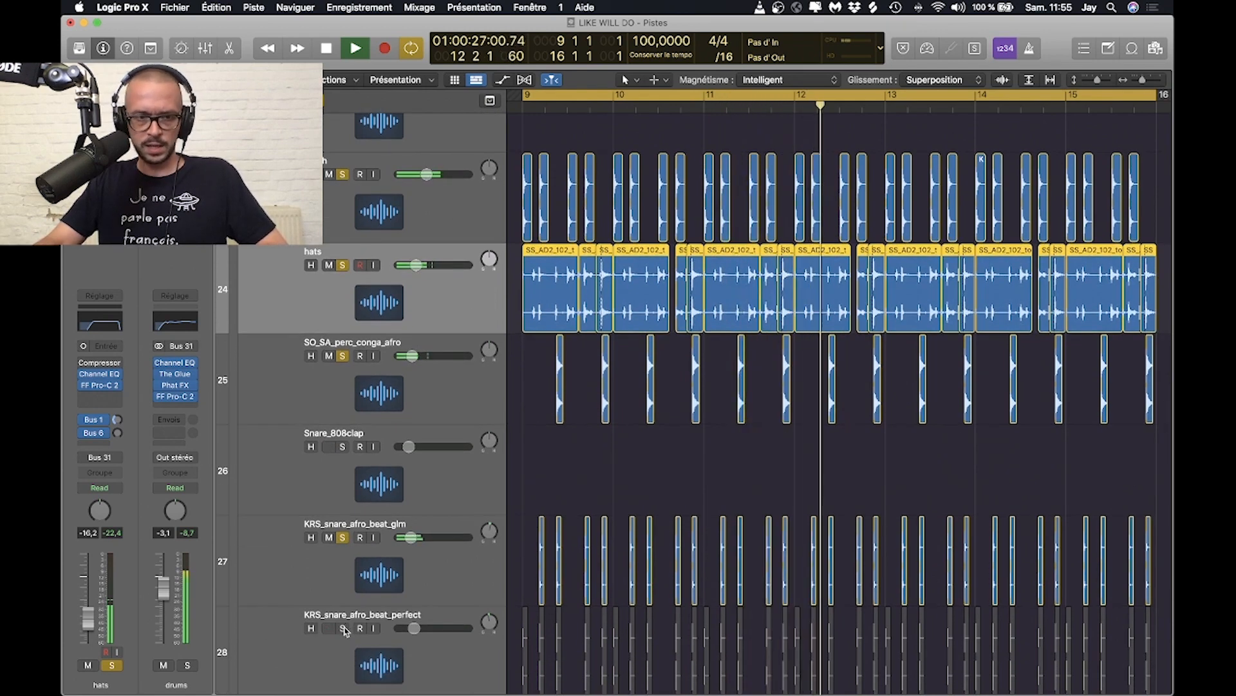
scroll(552, 583, "down", 2)
scroll(551, 583, "down", 8)
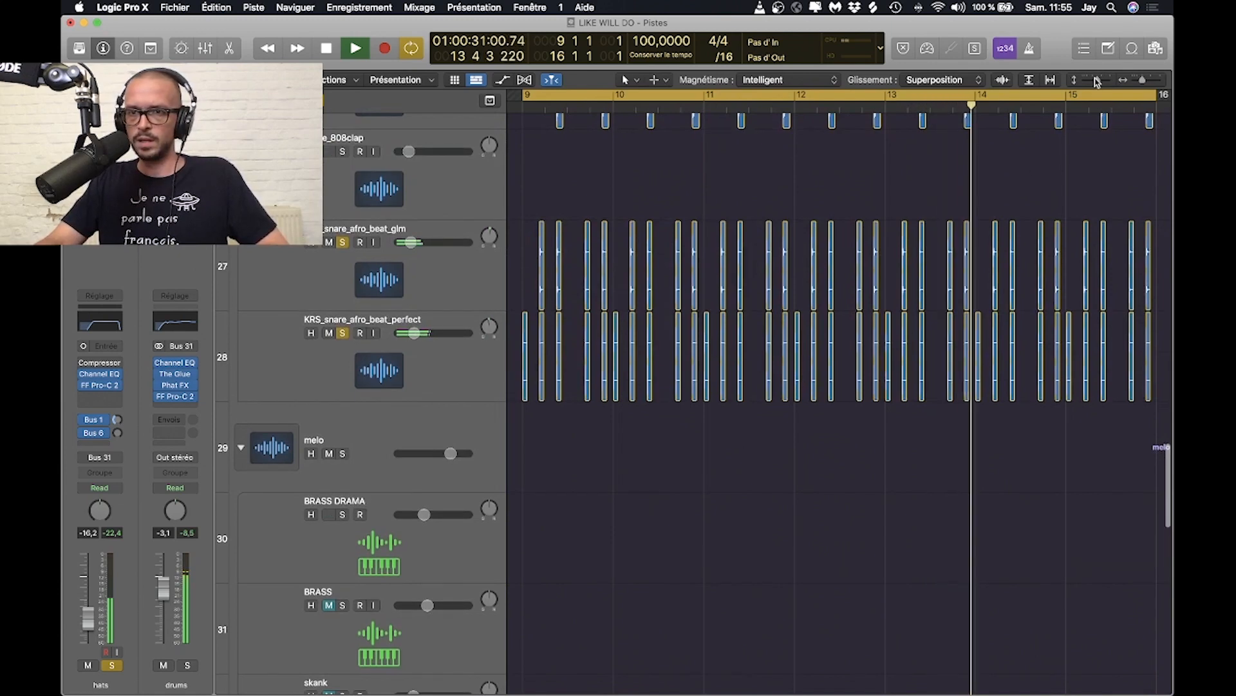
Reduce the height of all tracks, then stop playback and add the 808 on track 8 to the solos.
left_click_drag(1097, 80, 1091, 80)
scroll(711, 235, "up", 10)
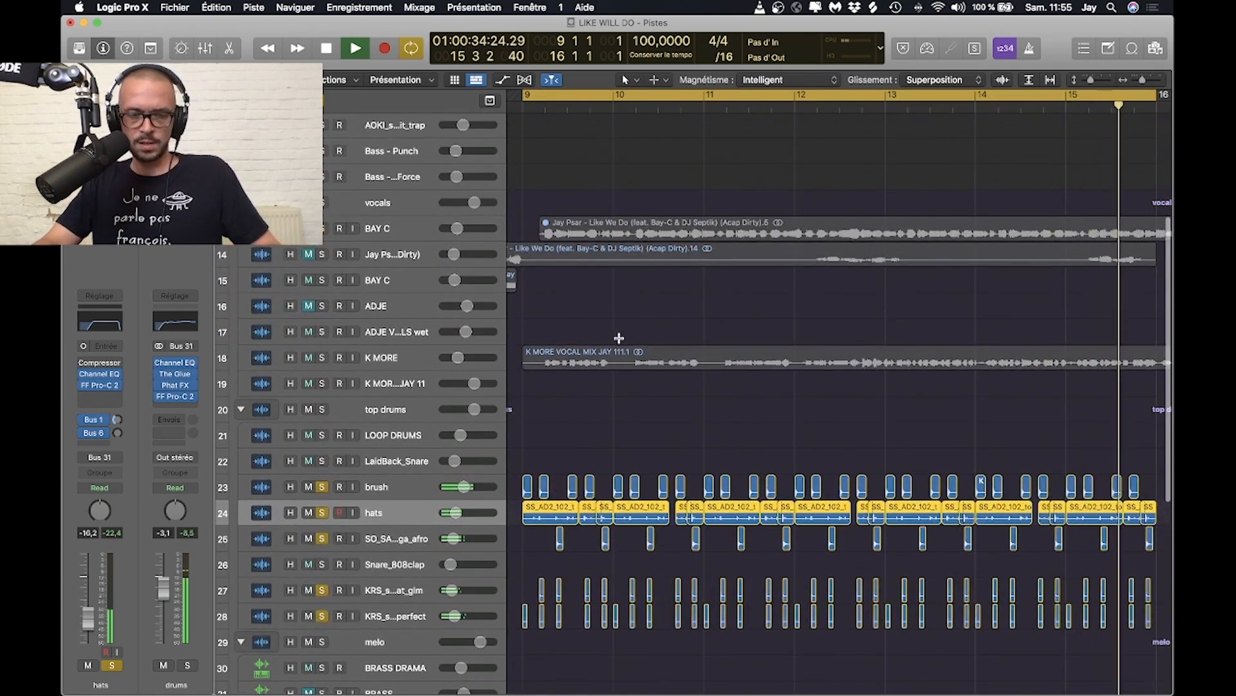
scroll(616, 338, "down", 3)
scroll(618, 338, "up", 6)
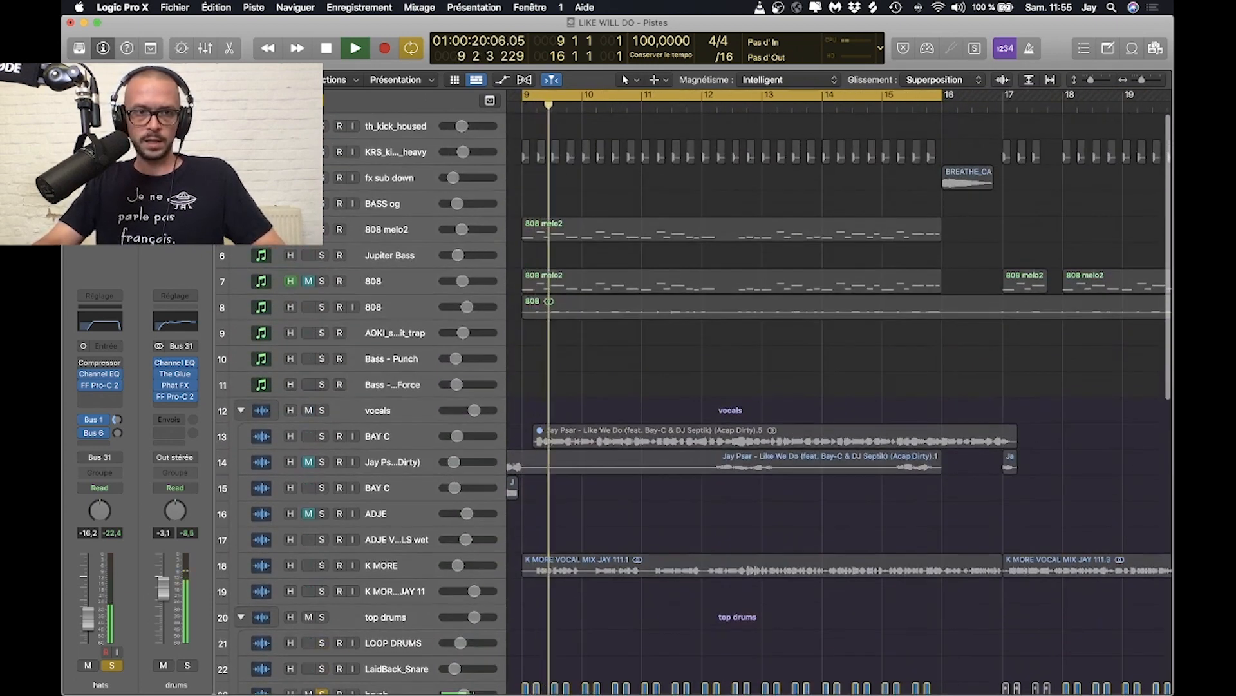
left_click(324, 152)
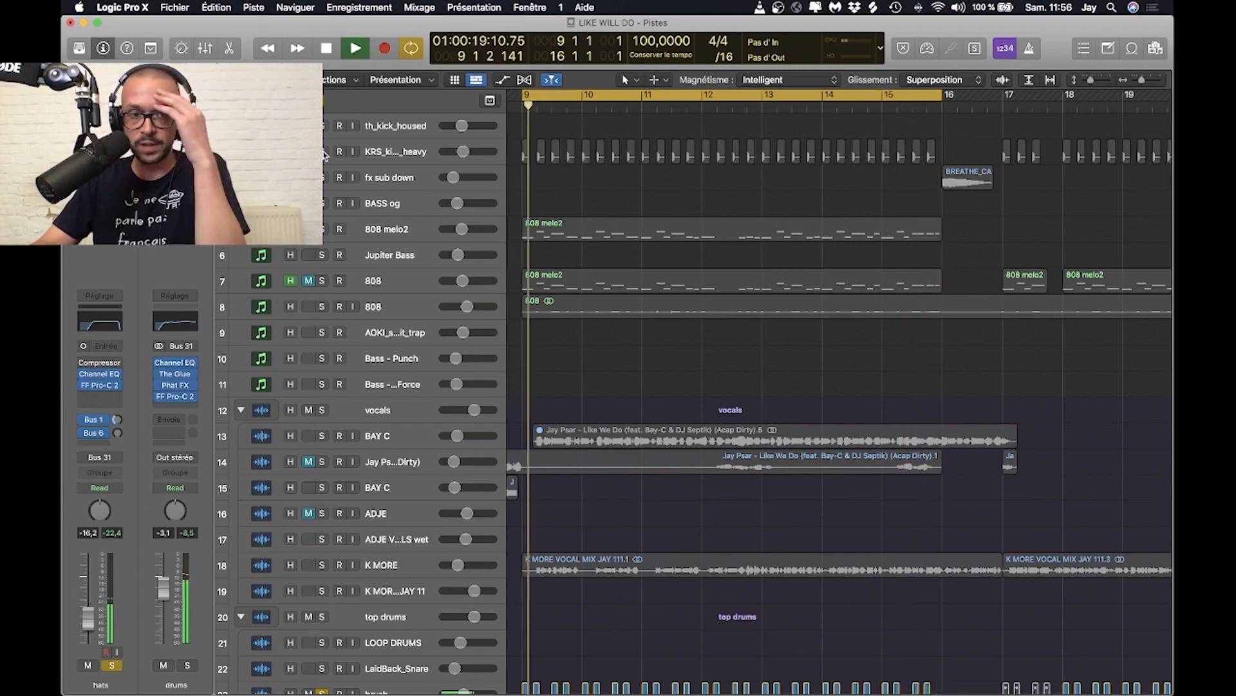
key("space")
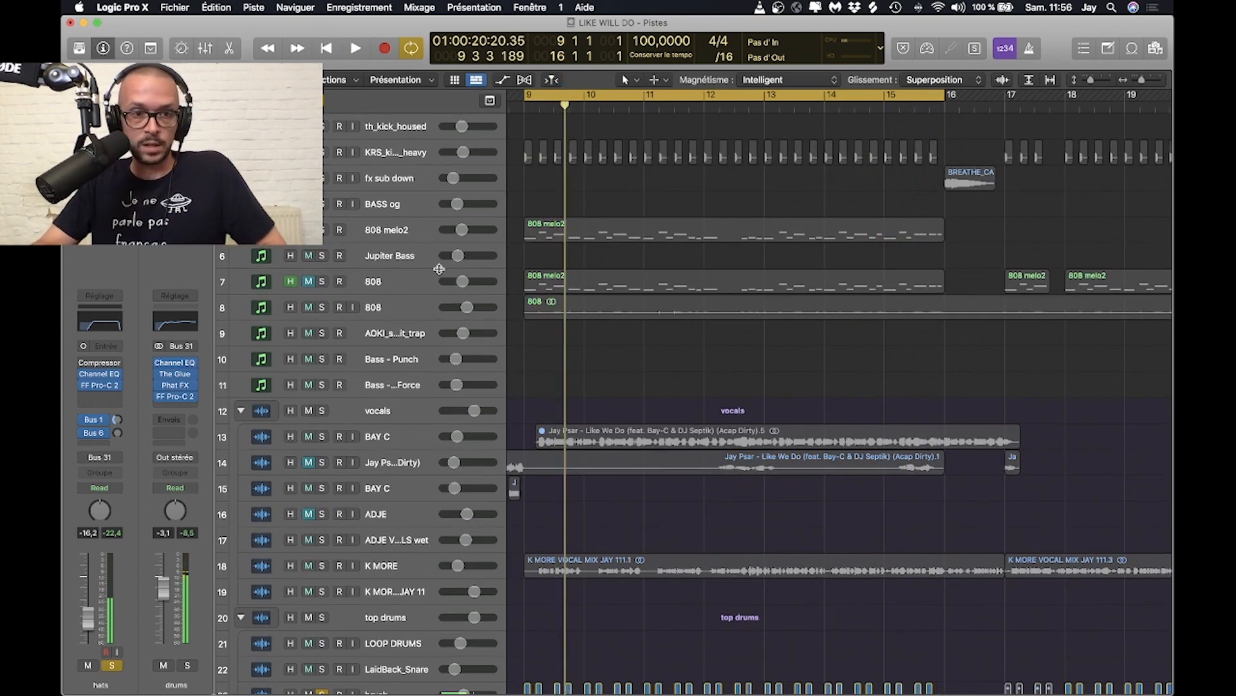
left_click(322, 307)
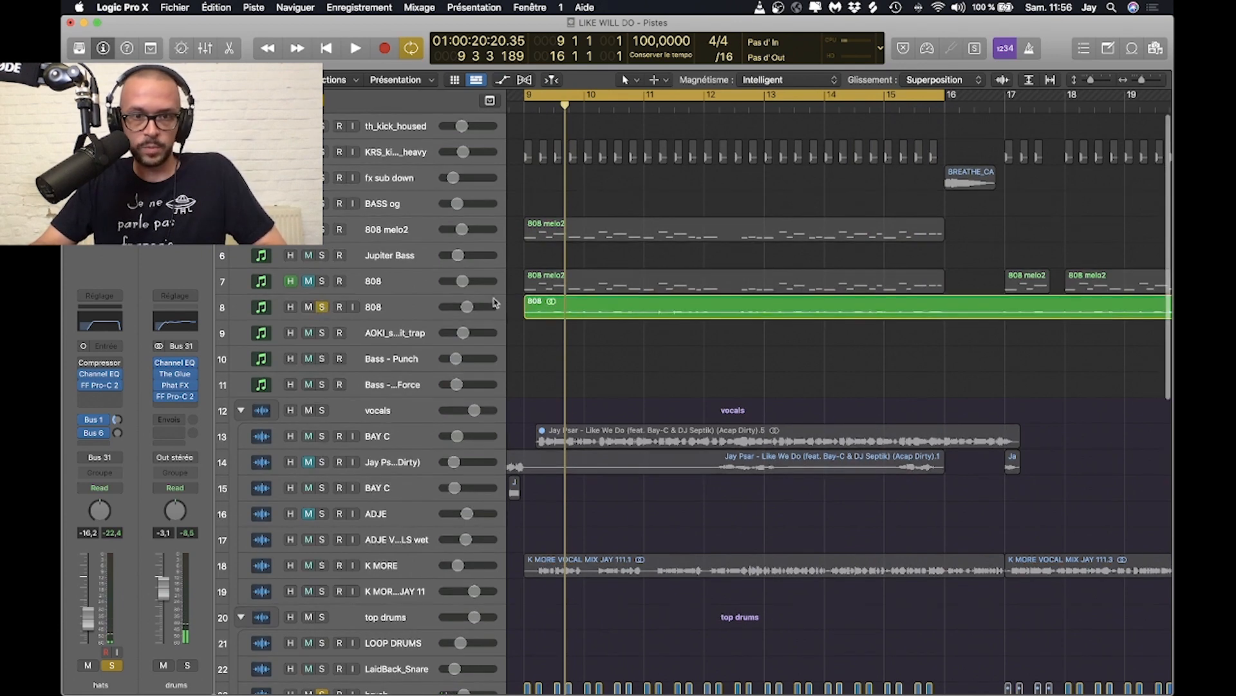
Open the 808 melo2 region at bar 9 on track 7 in the piano roll and enlarge the editor.
left_click(621, 286)
left_click(693, 281)
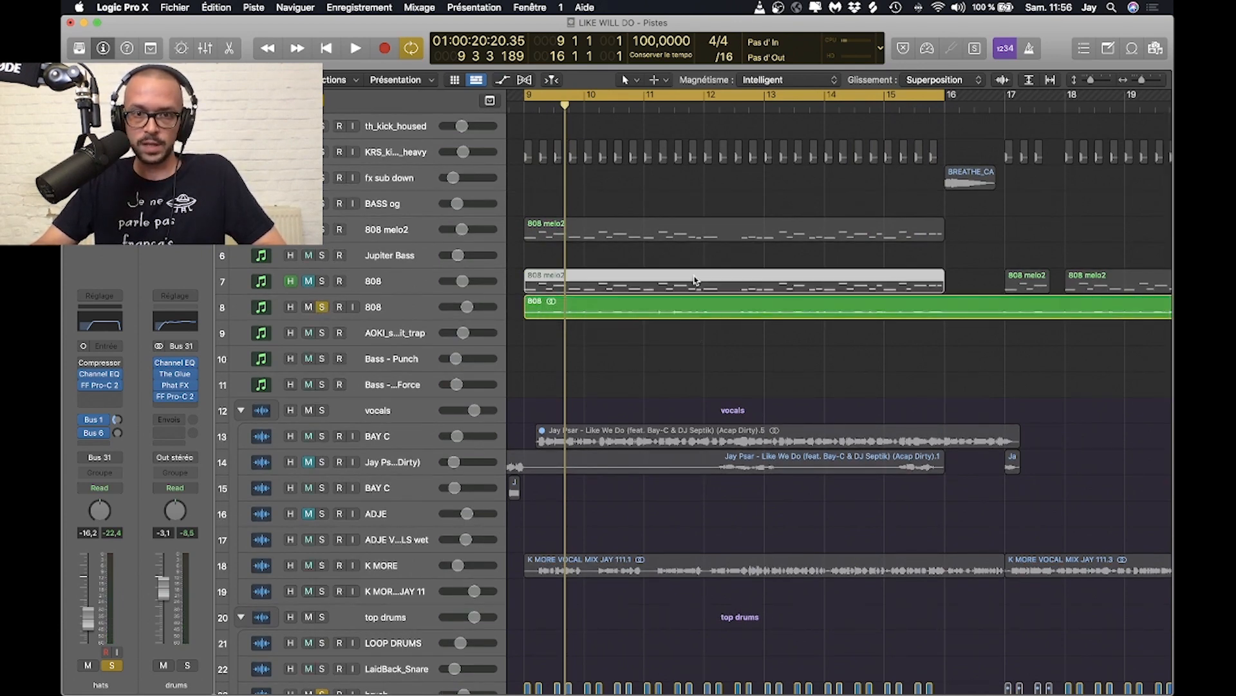
double_click(696, 280)
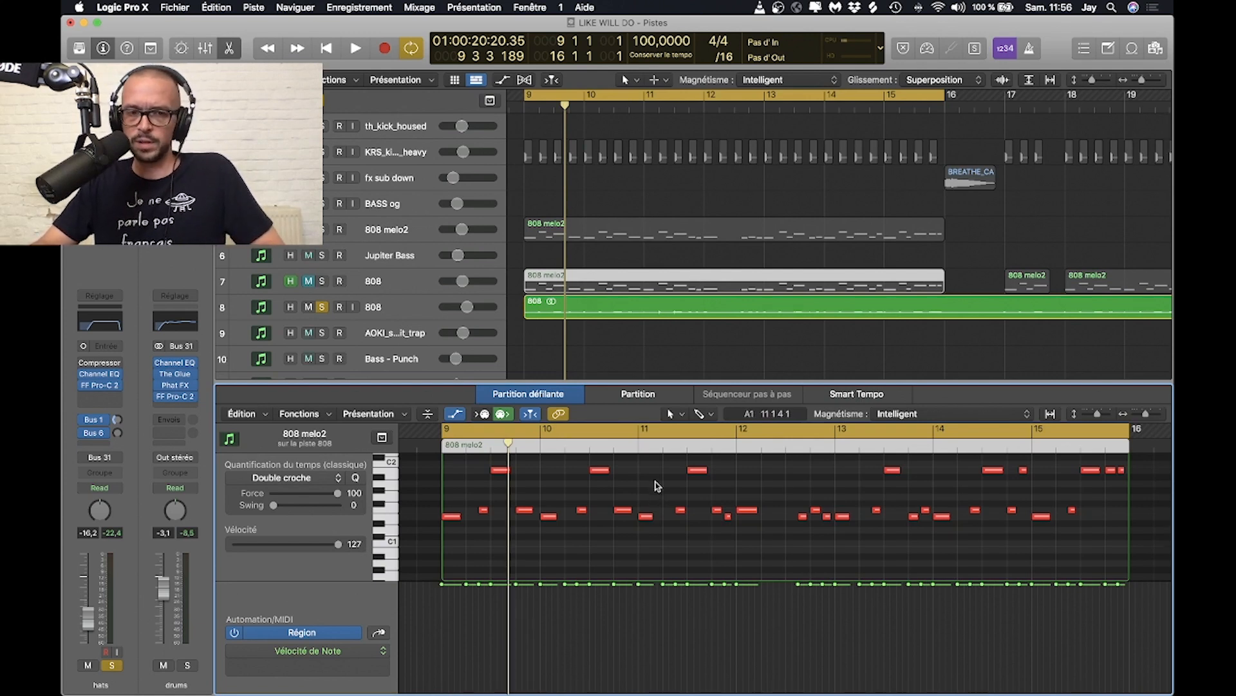
left_click_drag(657, 382, 656, 311)
scroll(649, 508, "up", 4)
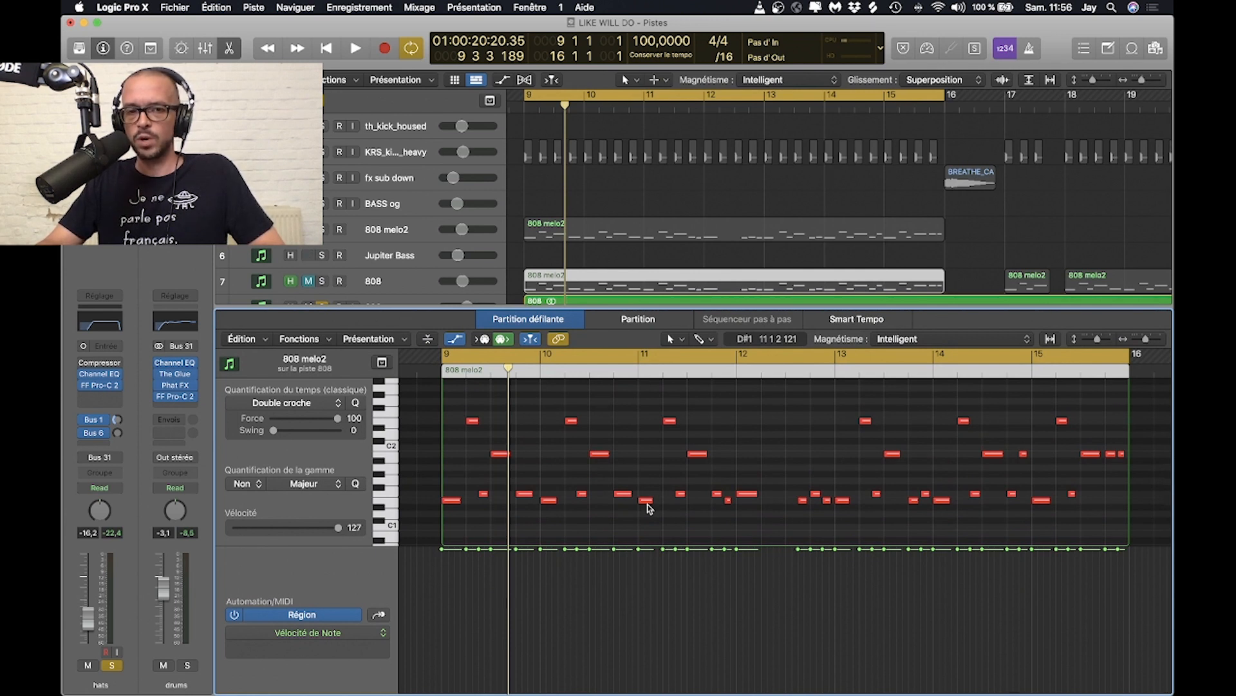
Audition the soloed 808 and drum layers with the piano roll in view, then close the editor.
key("space")
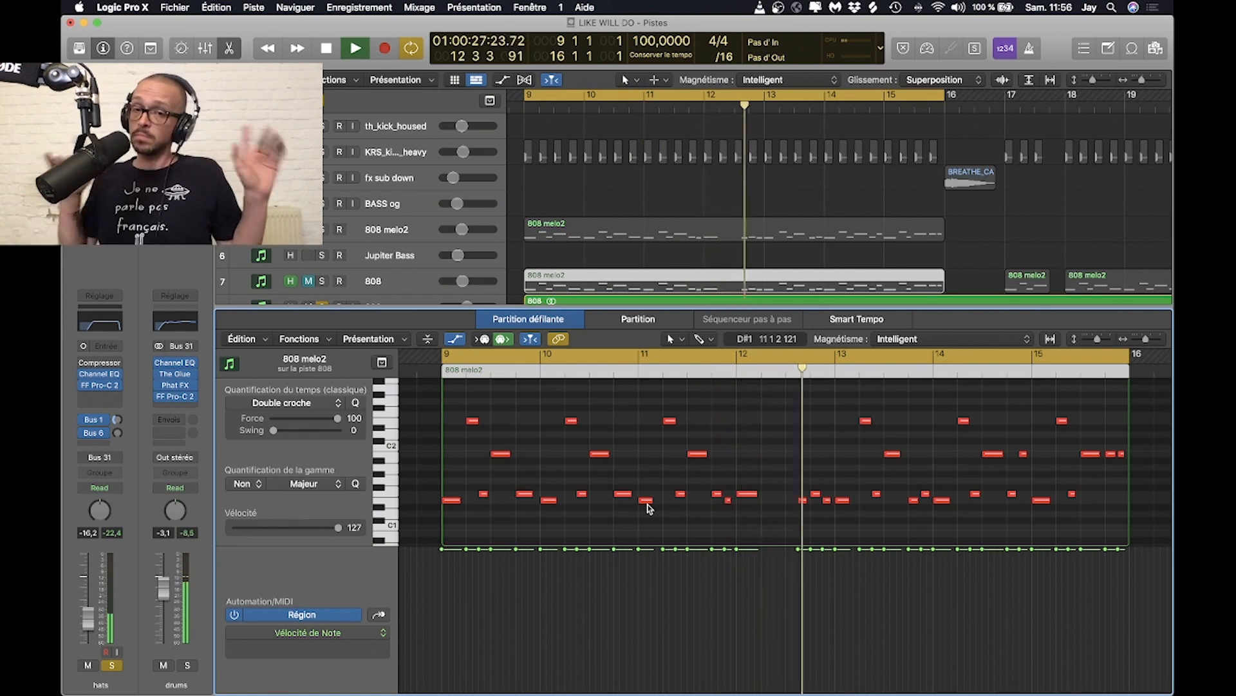
key("space")
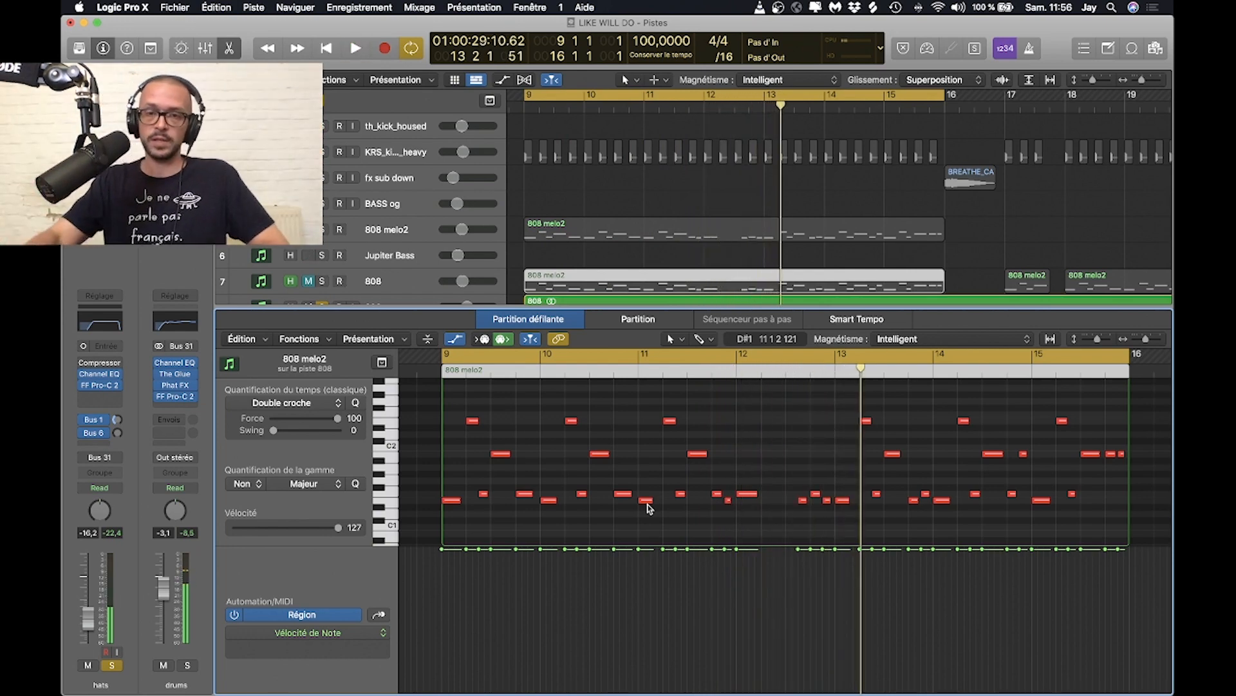
key("e")
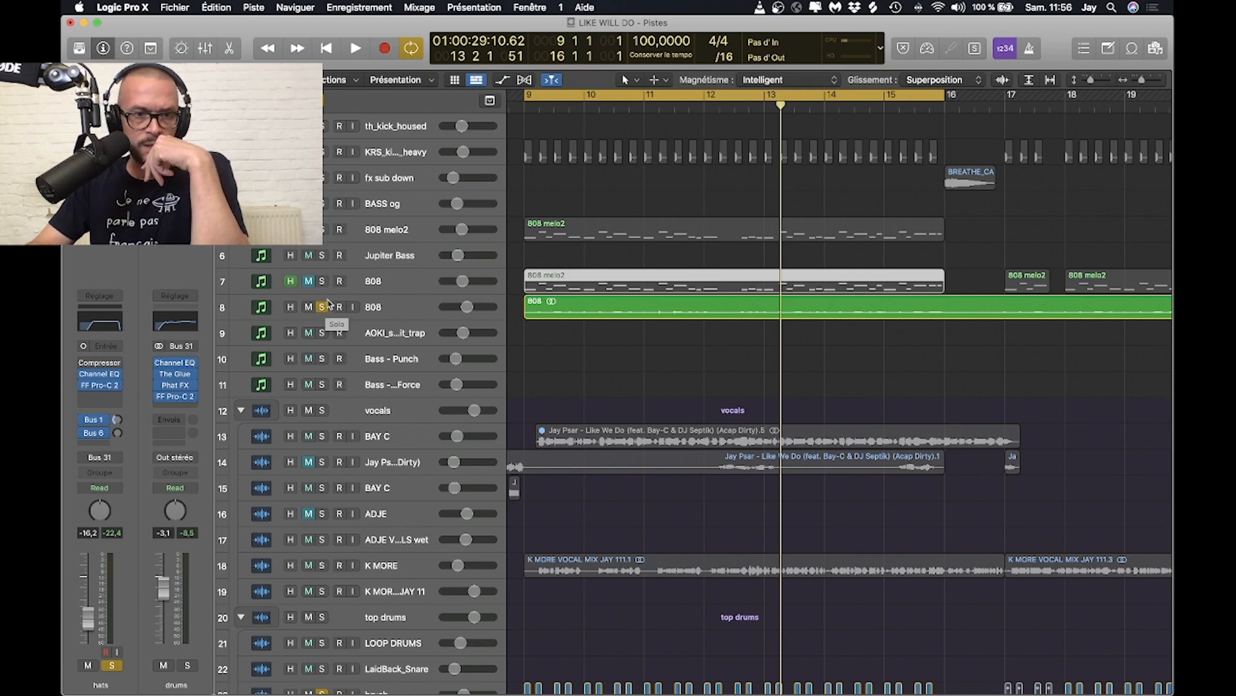
Add the KRS_kick_afro_beat_heavy track to the solos and audition it with the 808 and drum layers.
scroll(359, 441, "down", 5)
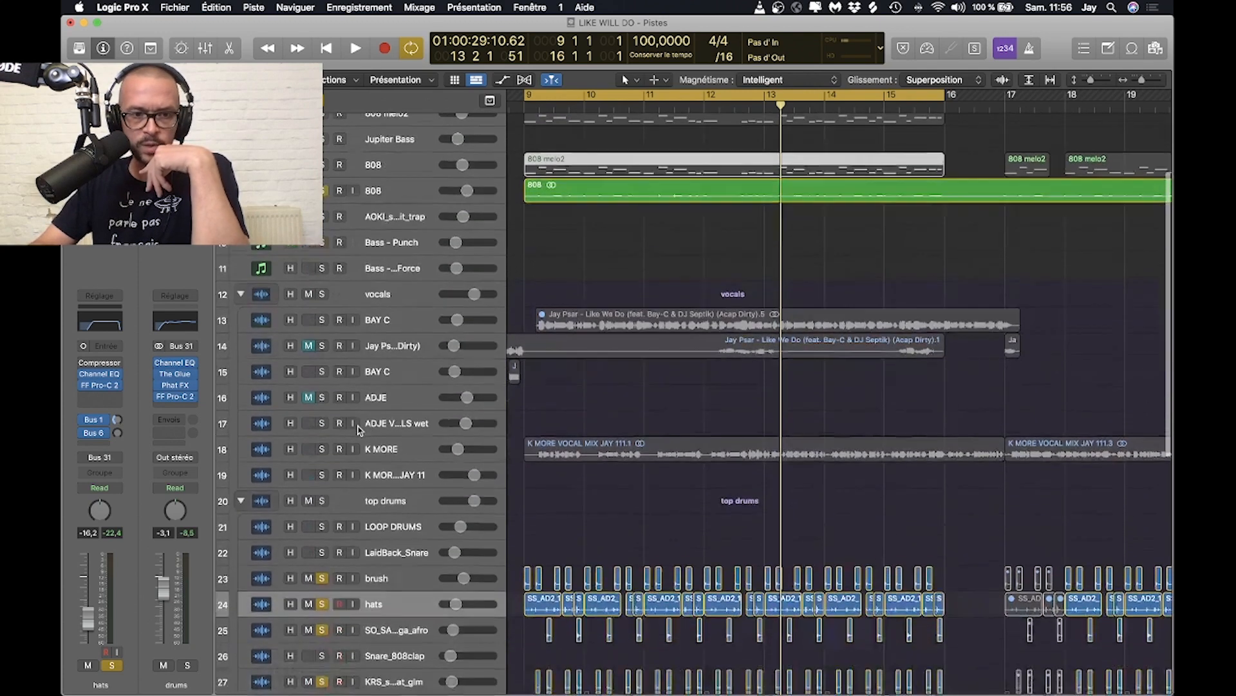
key("space")
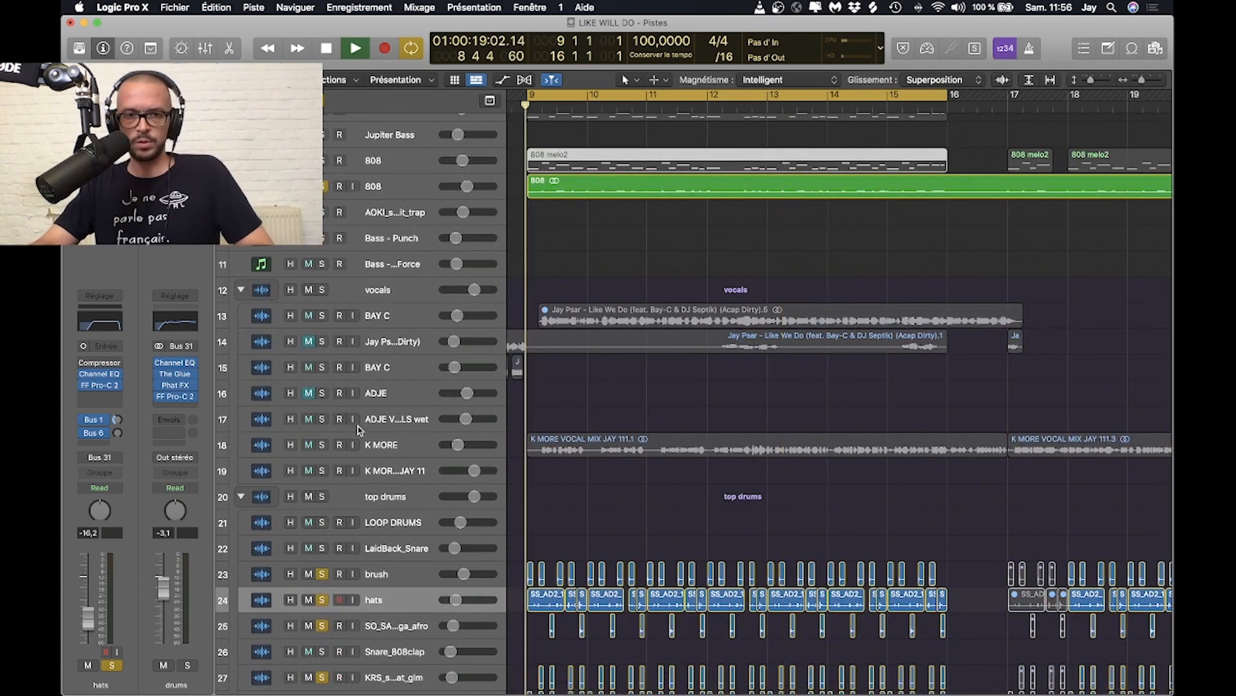
scroll(359, 430, "up", 5)
key("space")
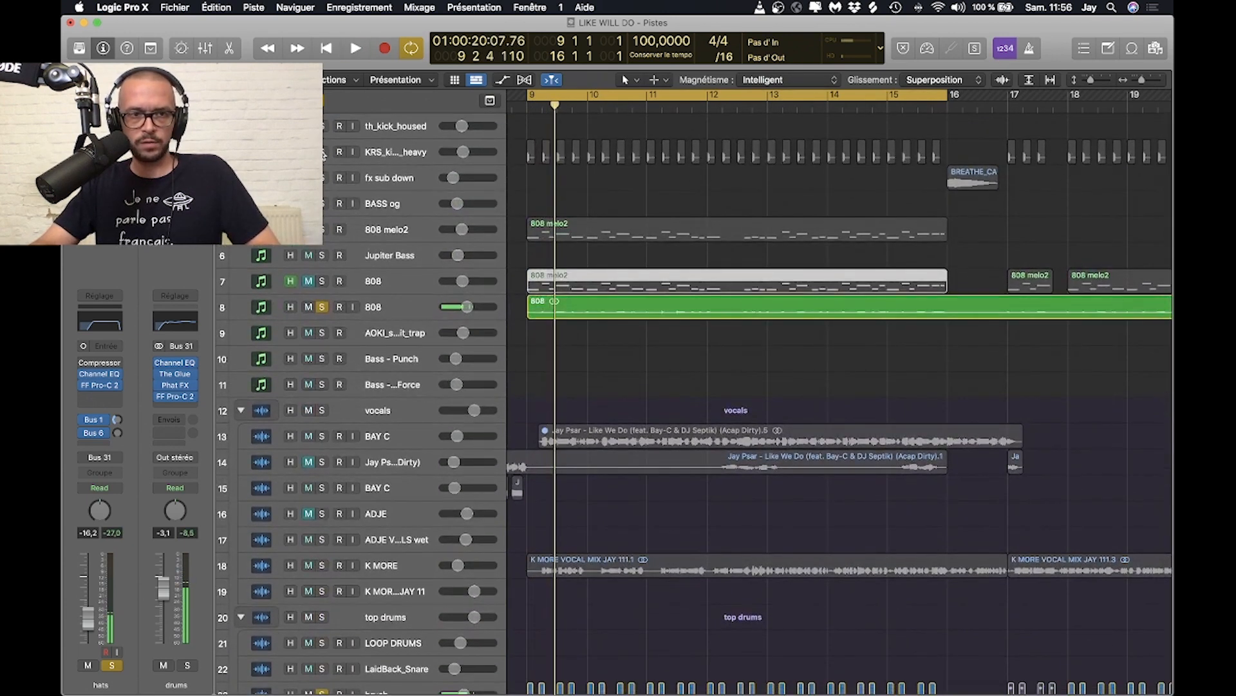
left_click(325, 153)
key("space")
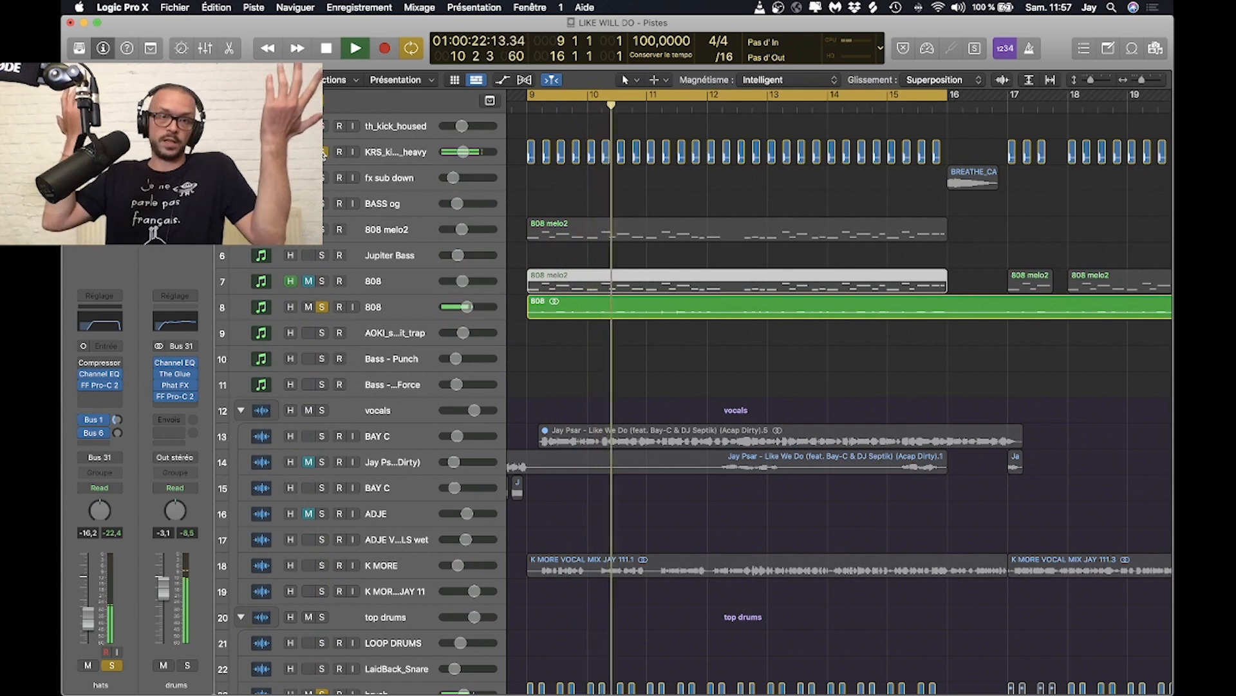
key("space")
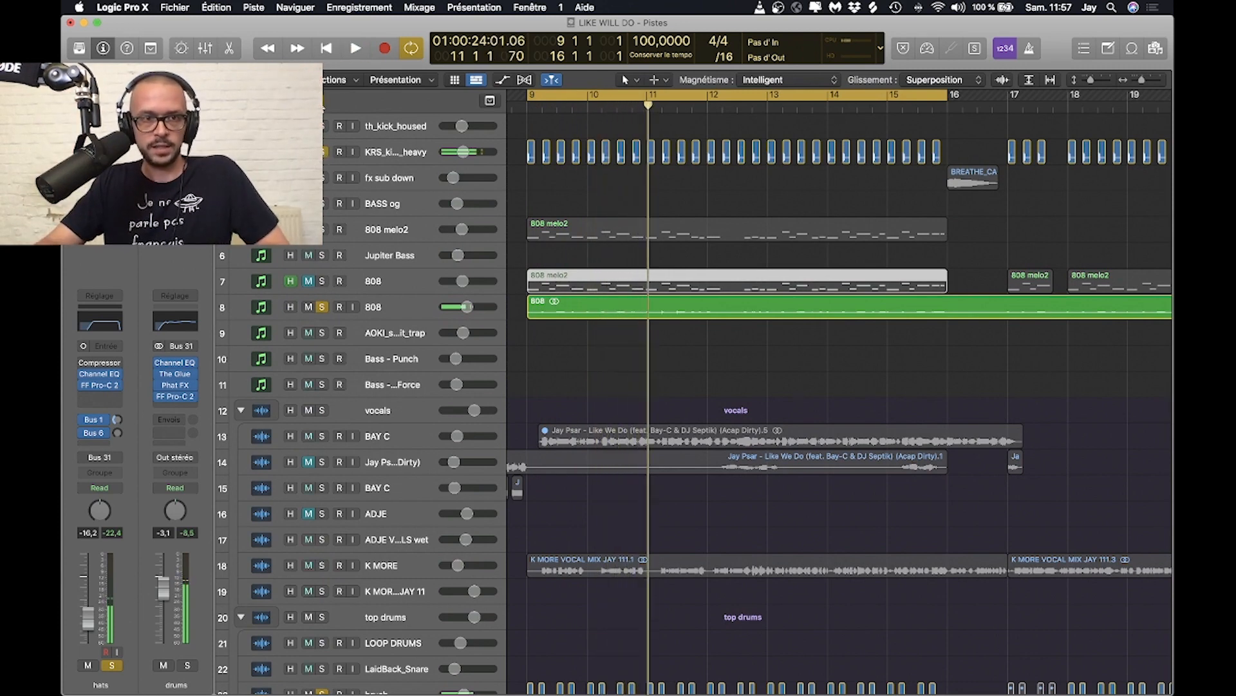
Clear all track solos, audition the full mix from bar 9 and deselect the 808 melo2 region.
left_click(320, 102)
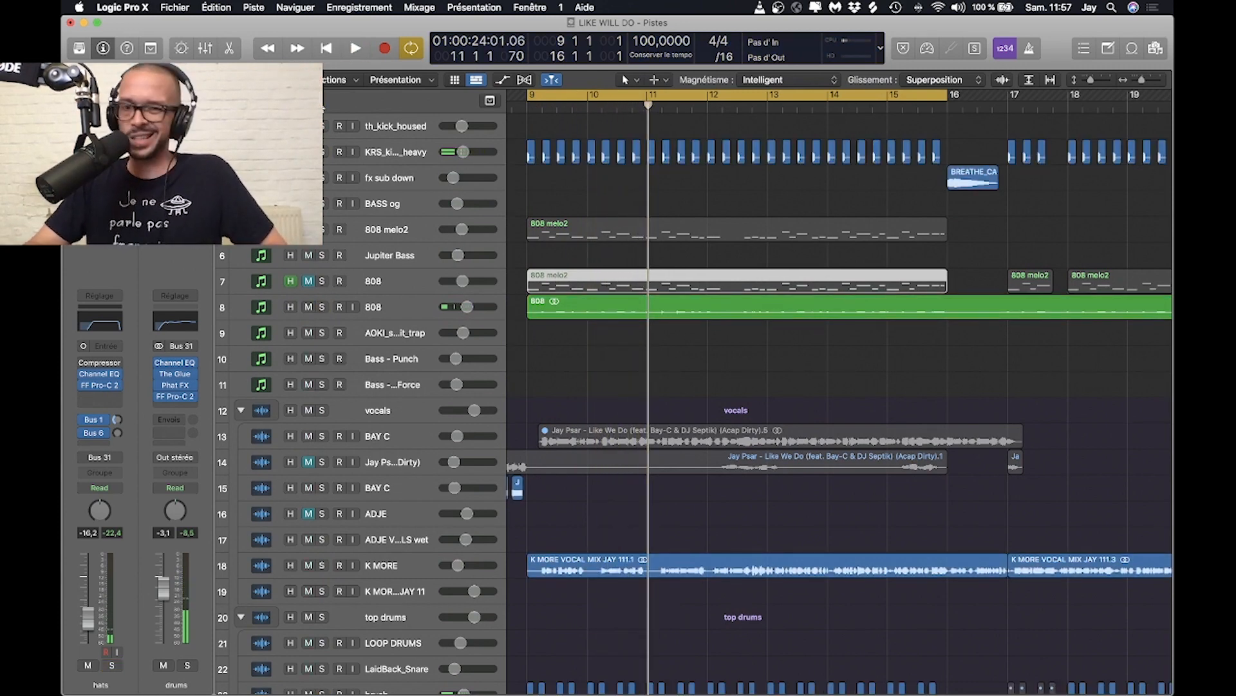
key("space")
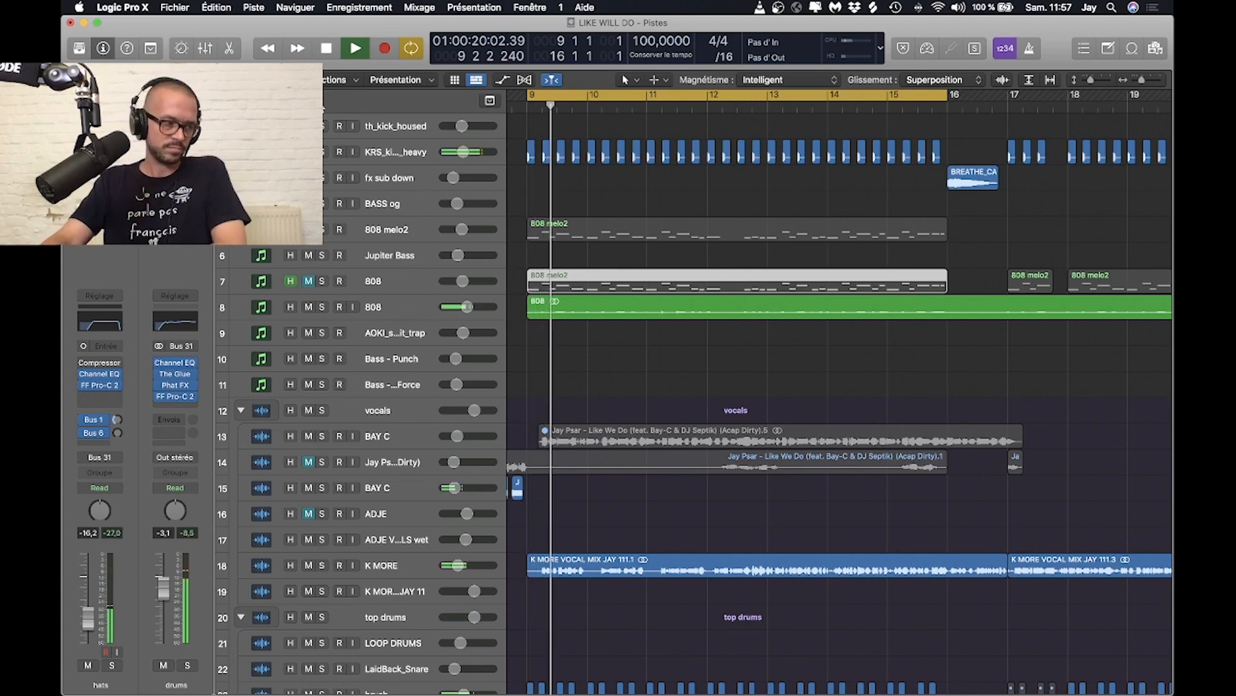
scroll(406, 217, "right", 1)
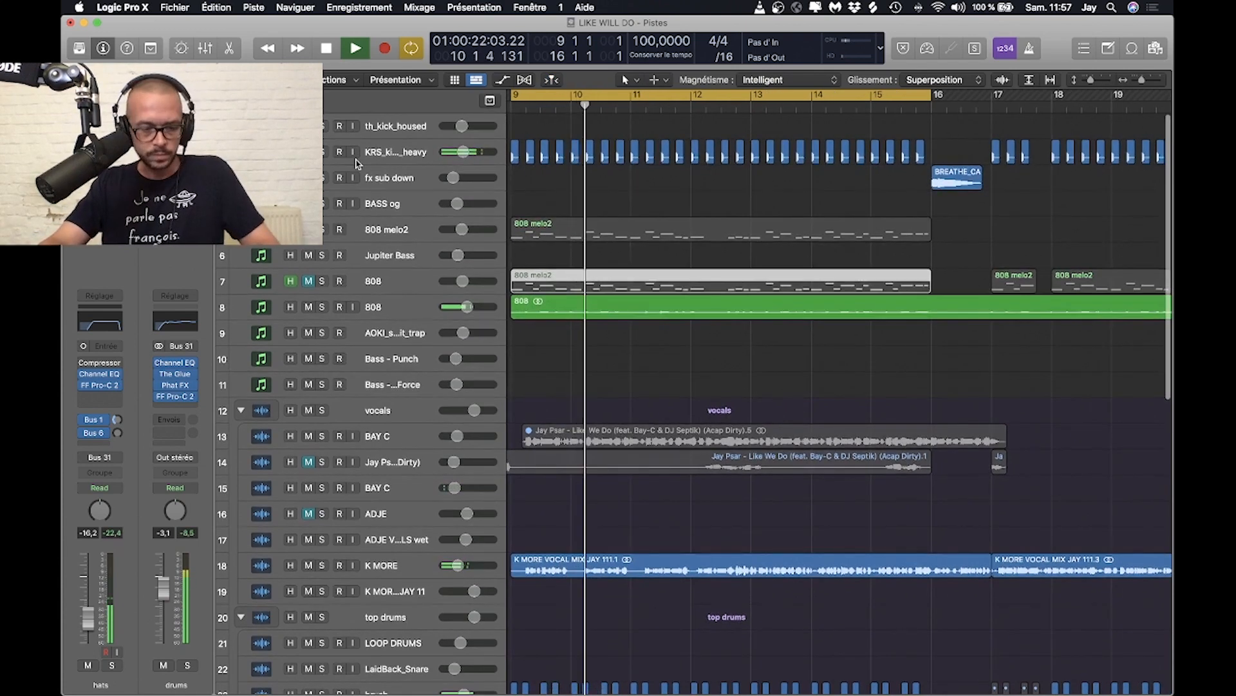
left_click(734, 349)
scroll(740, 356, "left", 1)
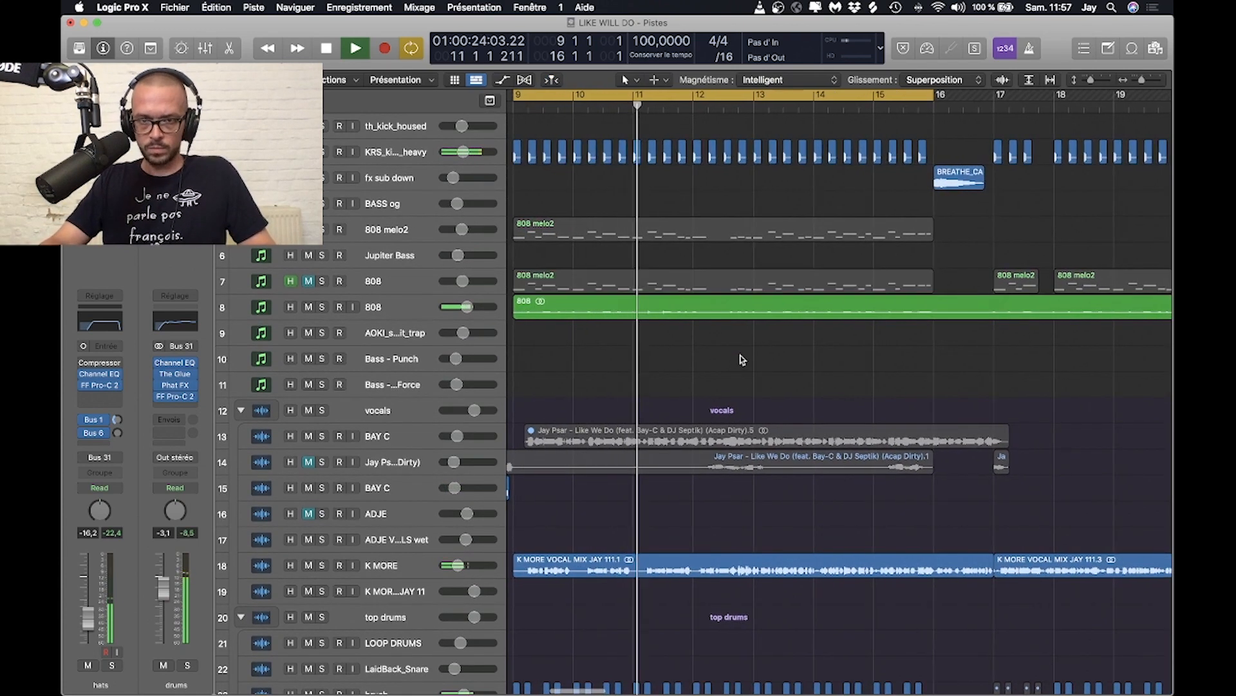
scroll(742, 356, "left", 2)
scroll(741, 356, "left", 1)
key("space")
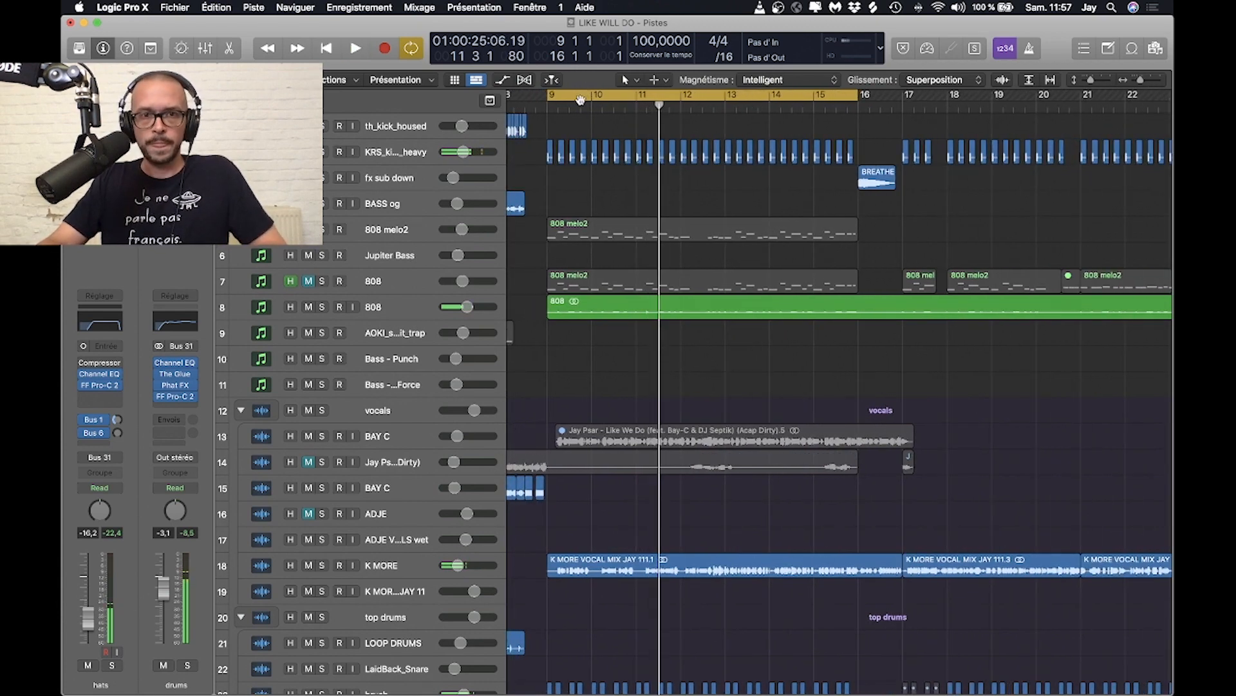
Move the cycle area to bars 17 through 24 and shrink the tracks to fit the whole arrangement in view.
left_click_drag(581, 100, 878, 159)
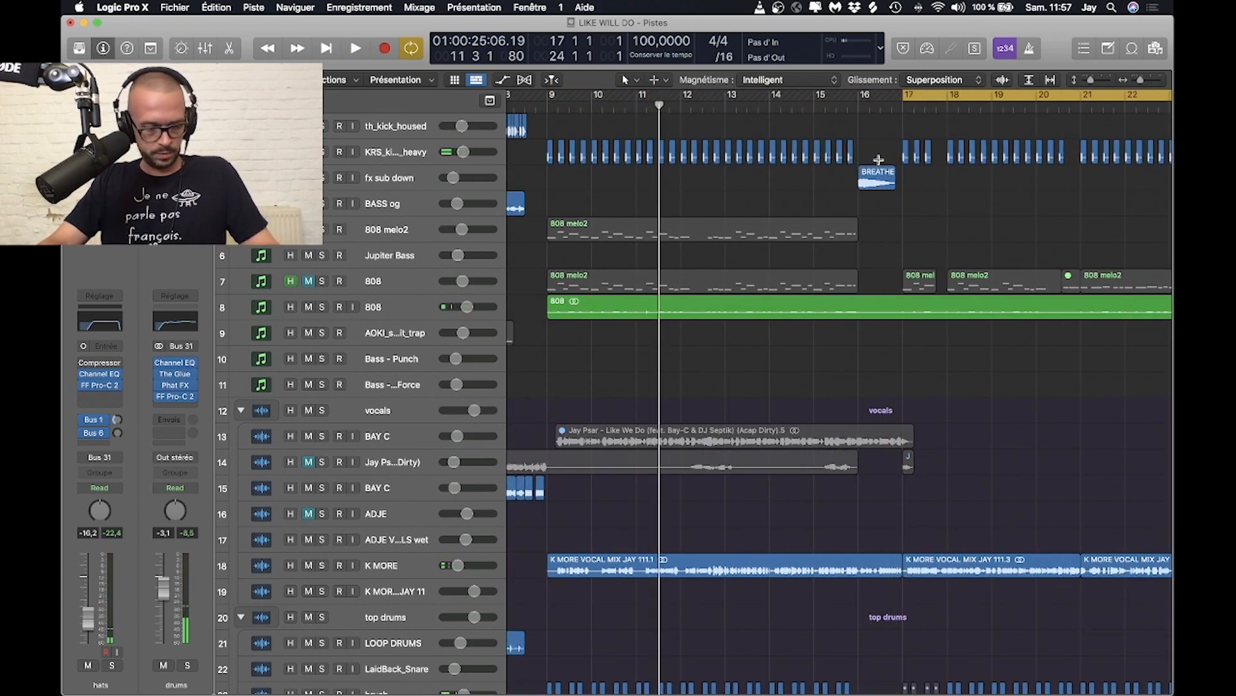
scroll(879, 160, "left", 2)
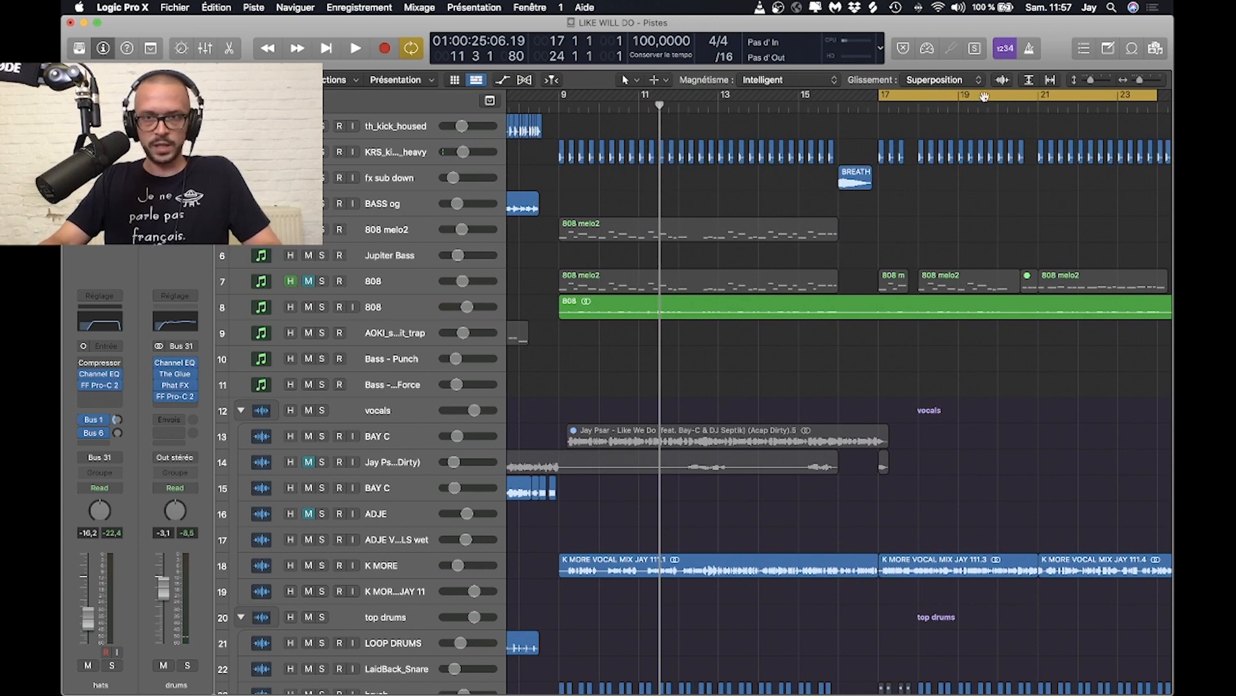
left_click_drag(1091, 83, 1088, 85)
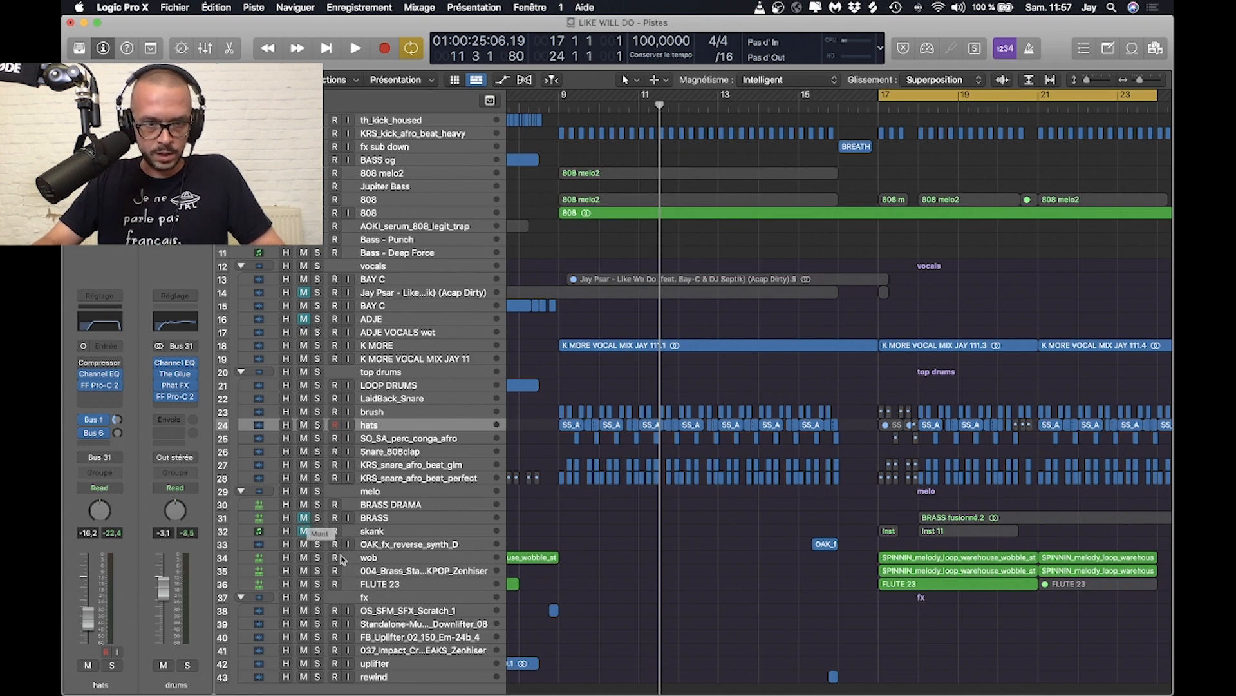
scroll(348, 533, "left", 1)
Solo and select the 004_Brass_Stab track, play it within the cycle and open its Channel EQ.
left_click(316, 571)
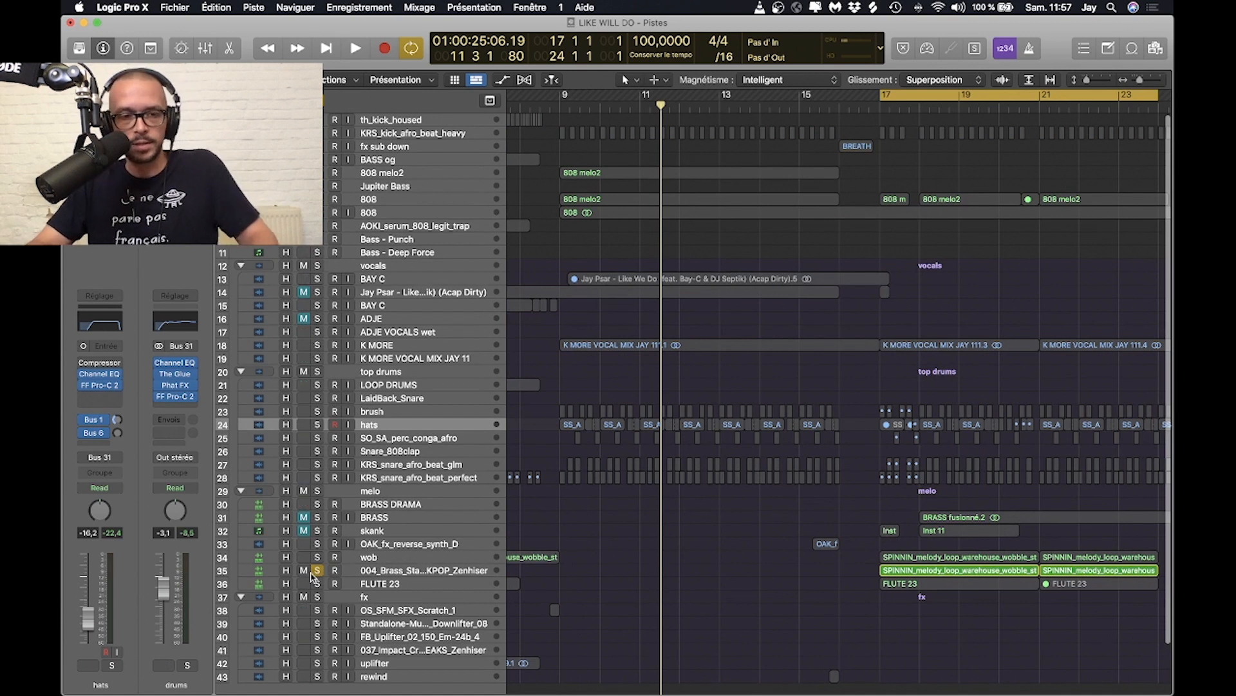
left_click(399, 572)
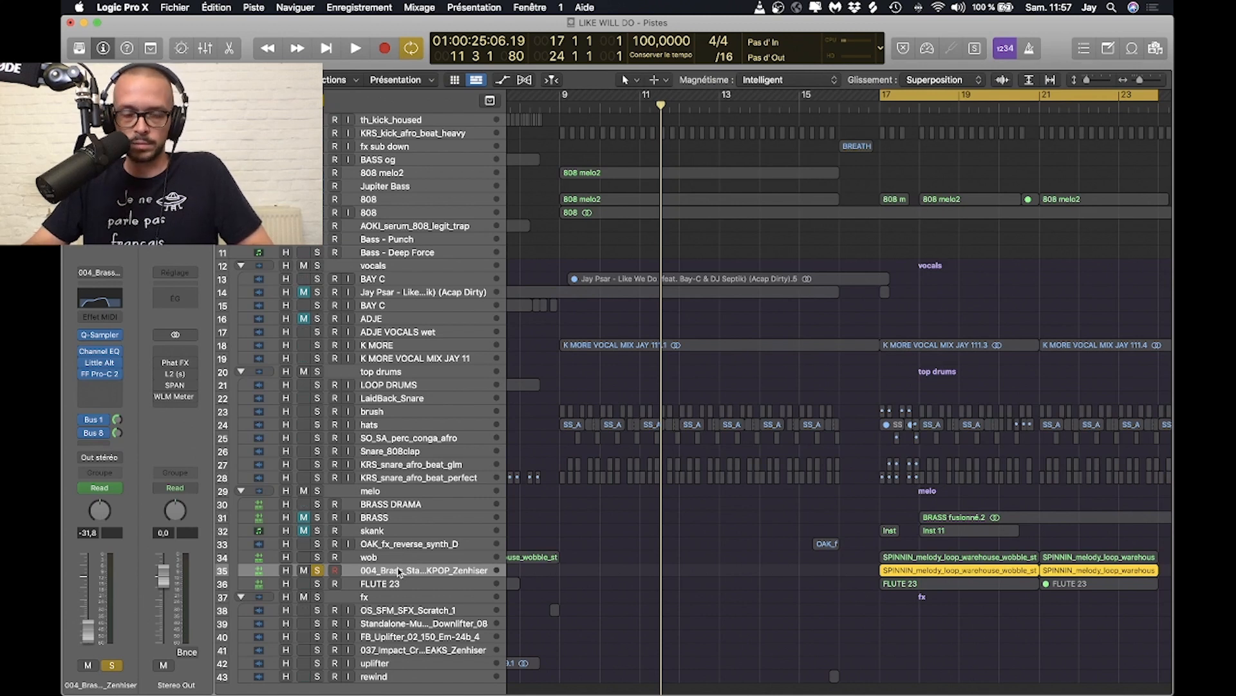
key("space")
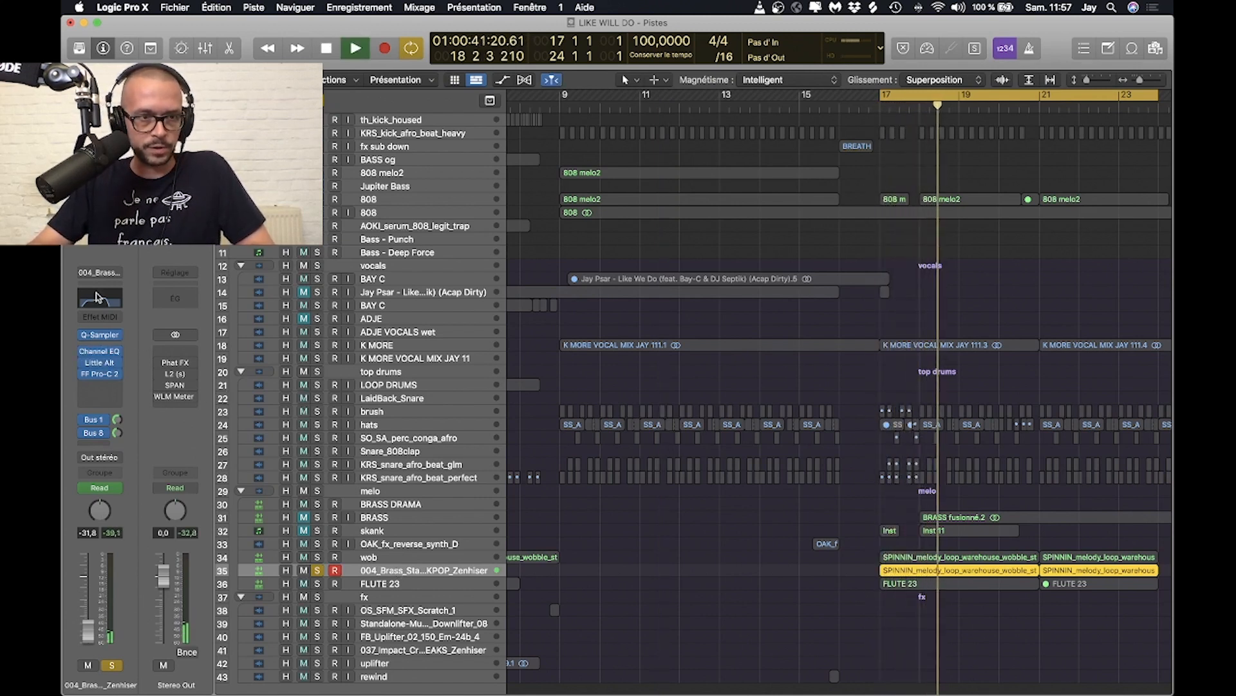
left_click(99, 351)
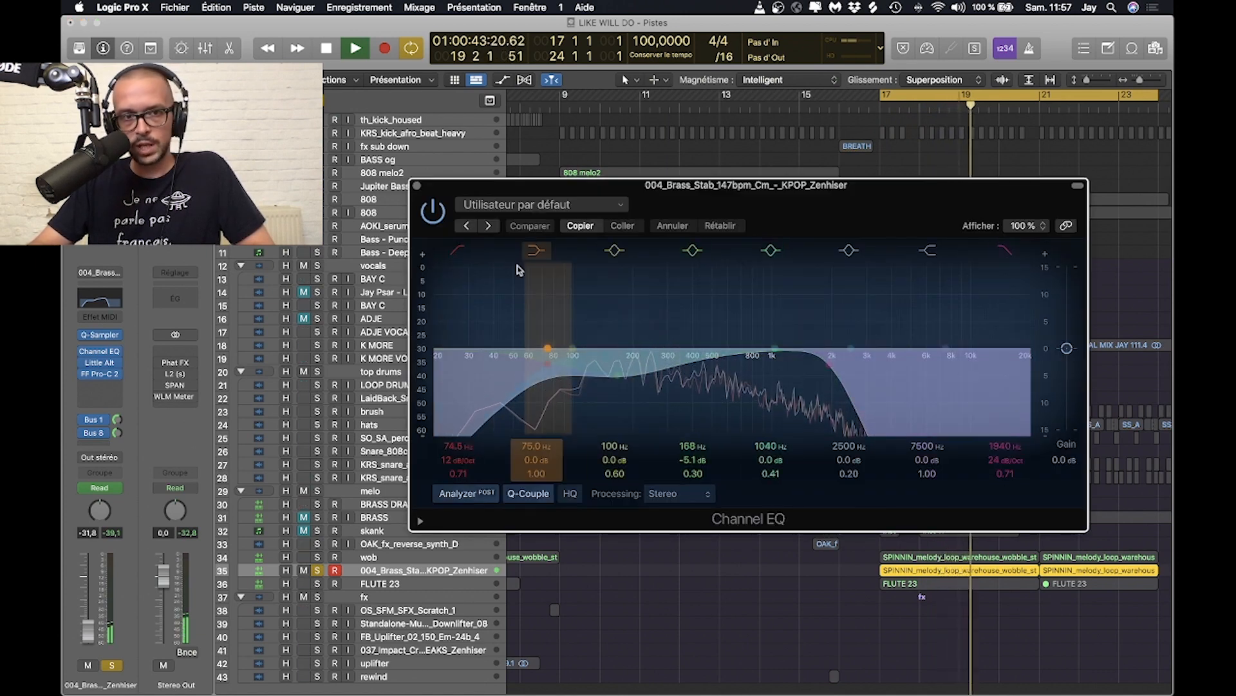
Stop playback, open Little AlterBoy on the 004_Brass_Stab track in place of the Channel EQ, and nudge its Drive knob slightly.
left_click(415, 186)
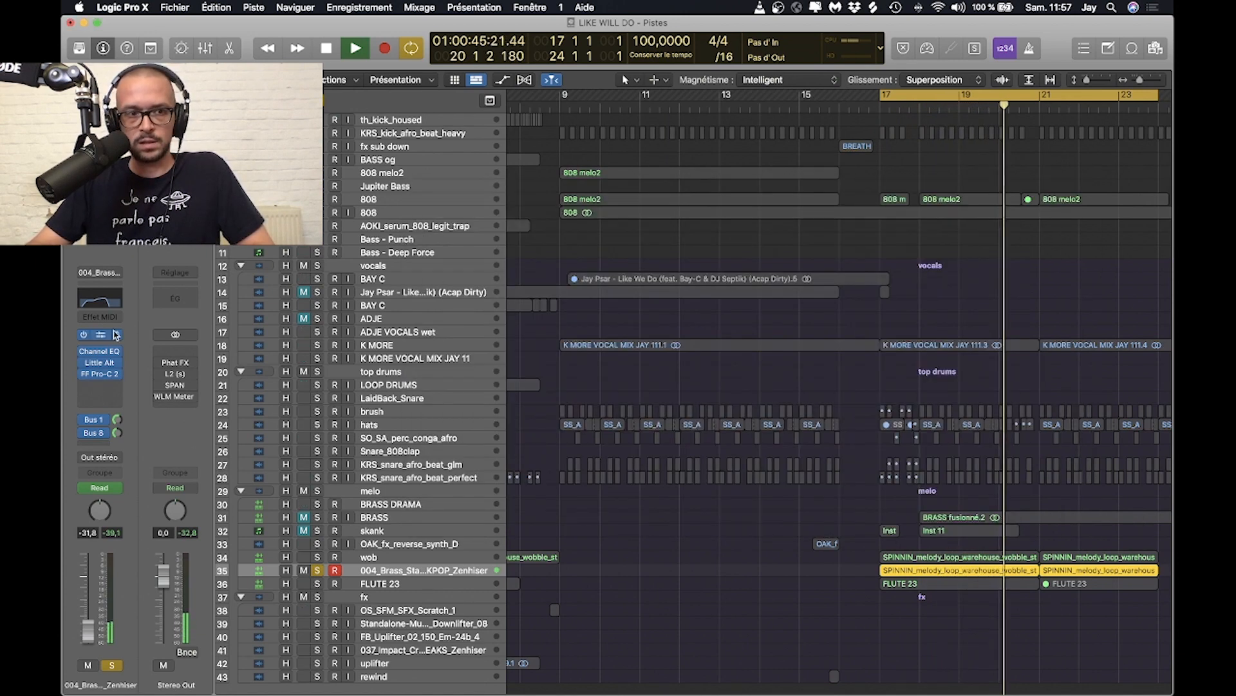
key("space")
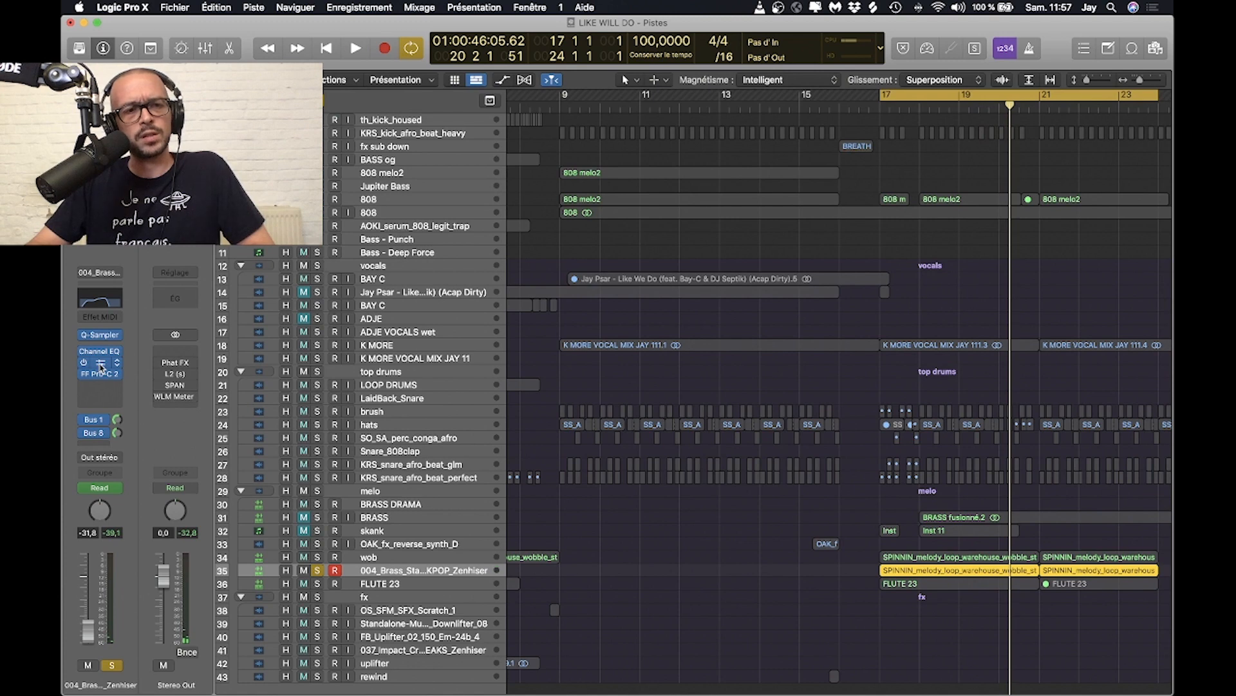
left_click(100, 366)
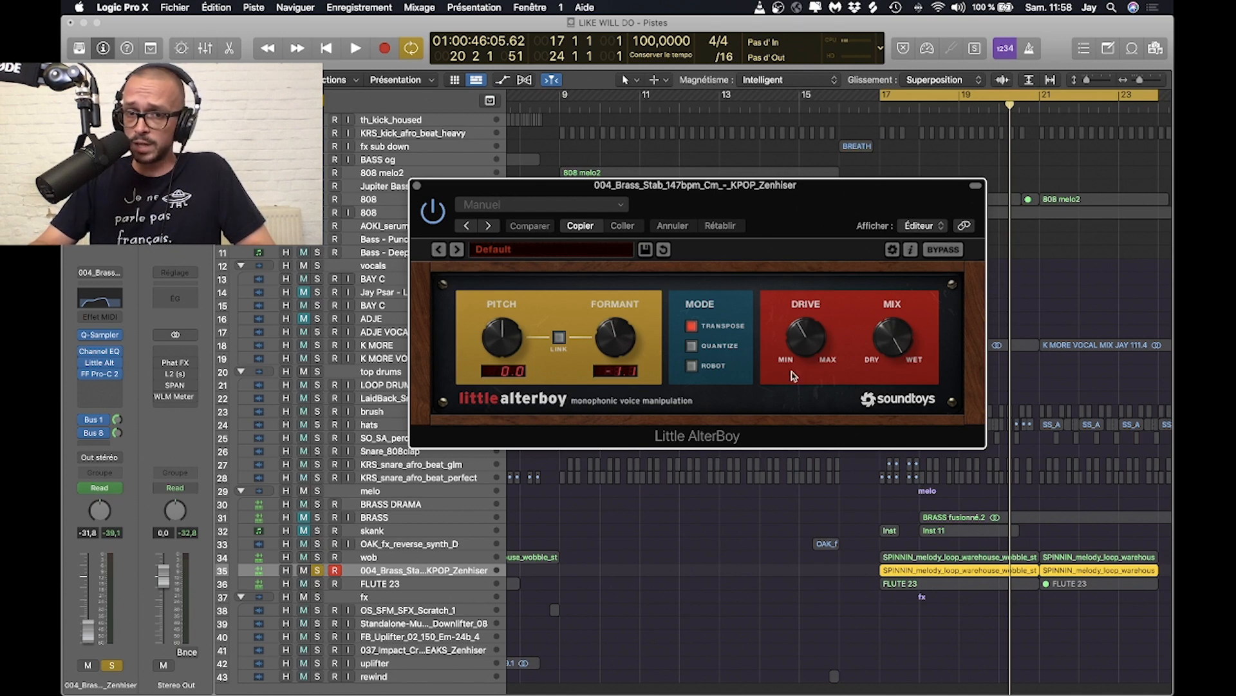
left_click_drag(803, 347, 803, 354)
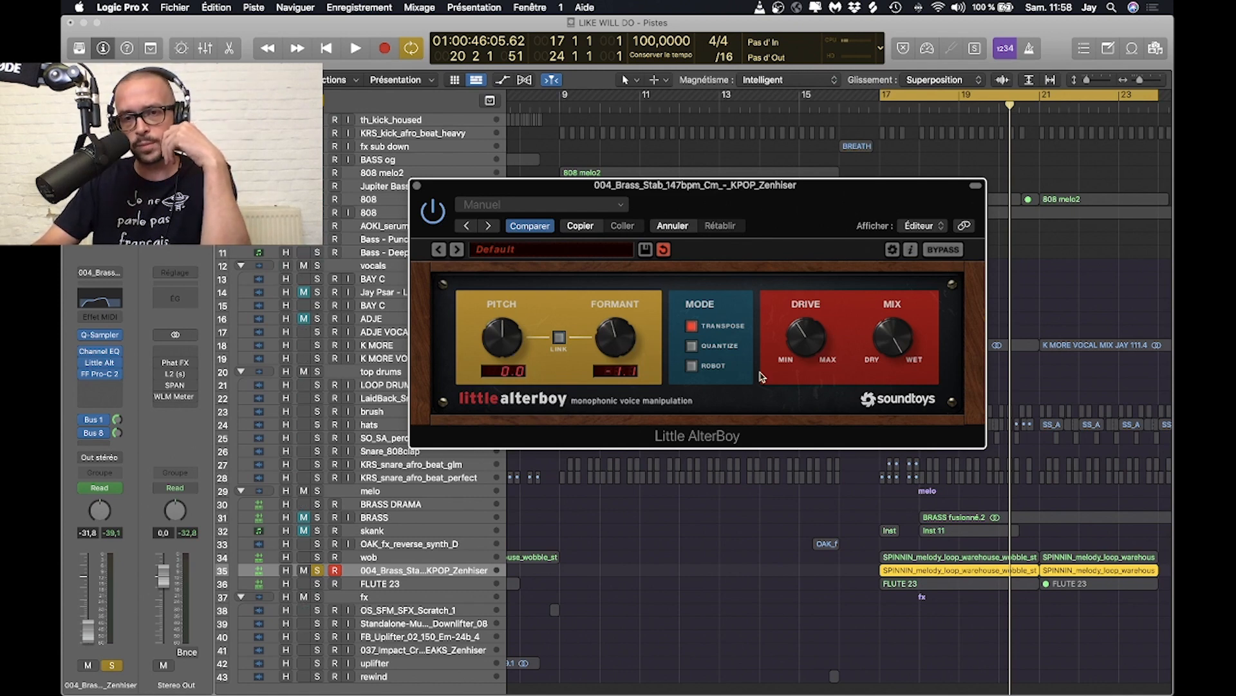
left_click(418, 187)
Add the wob track to the solo and compare it with the 004_Brass_Stab track, alone and layered together.
left_click(314, 558)
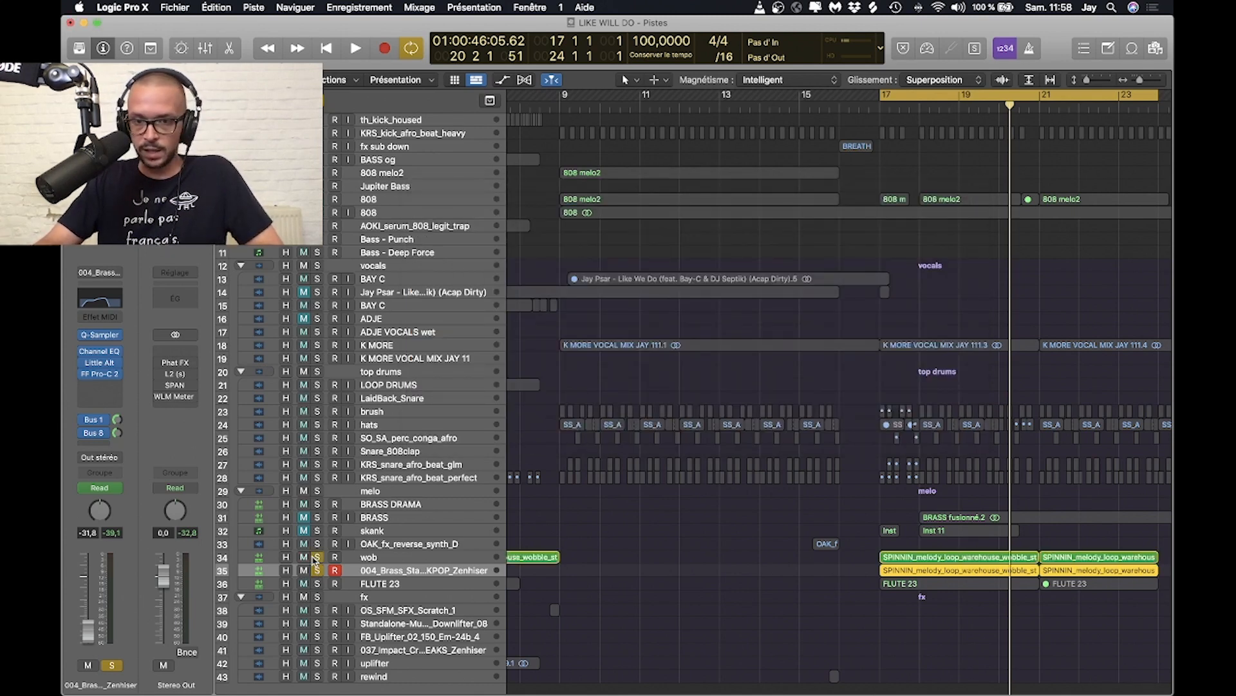
key("space")
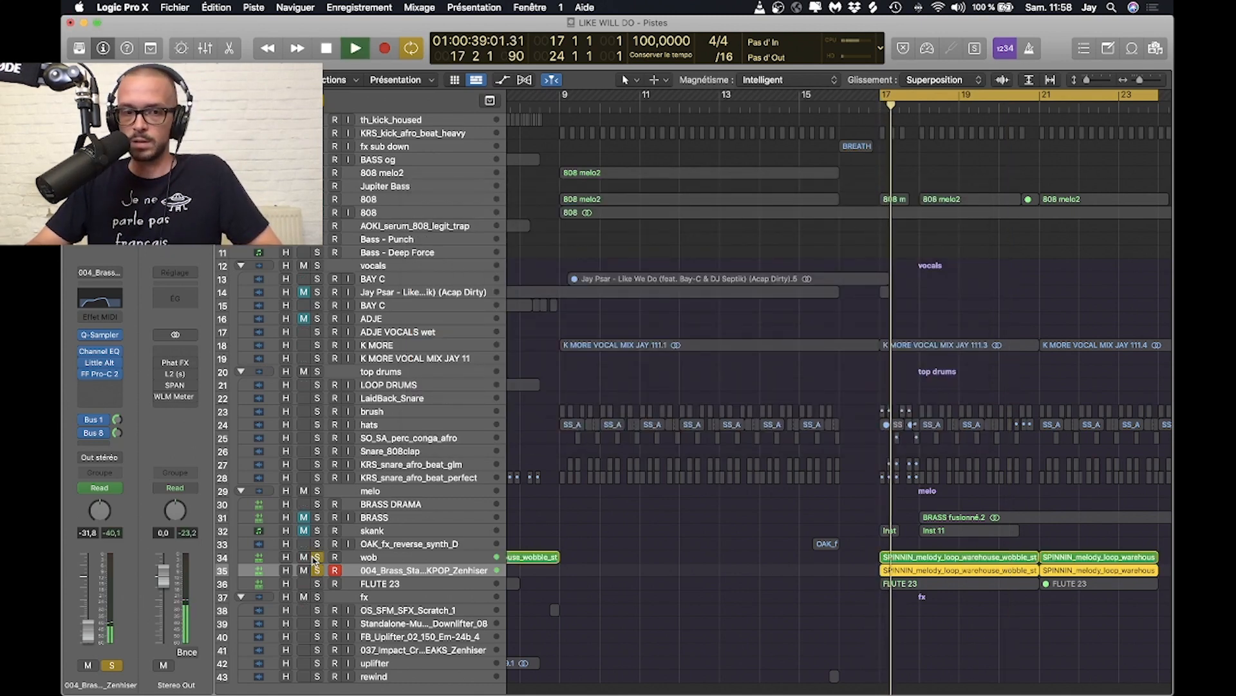
left_click(317, 570)
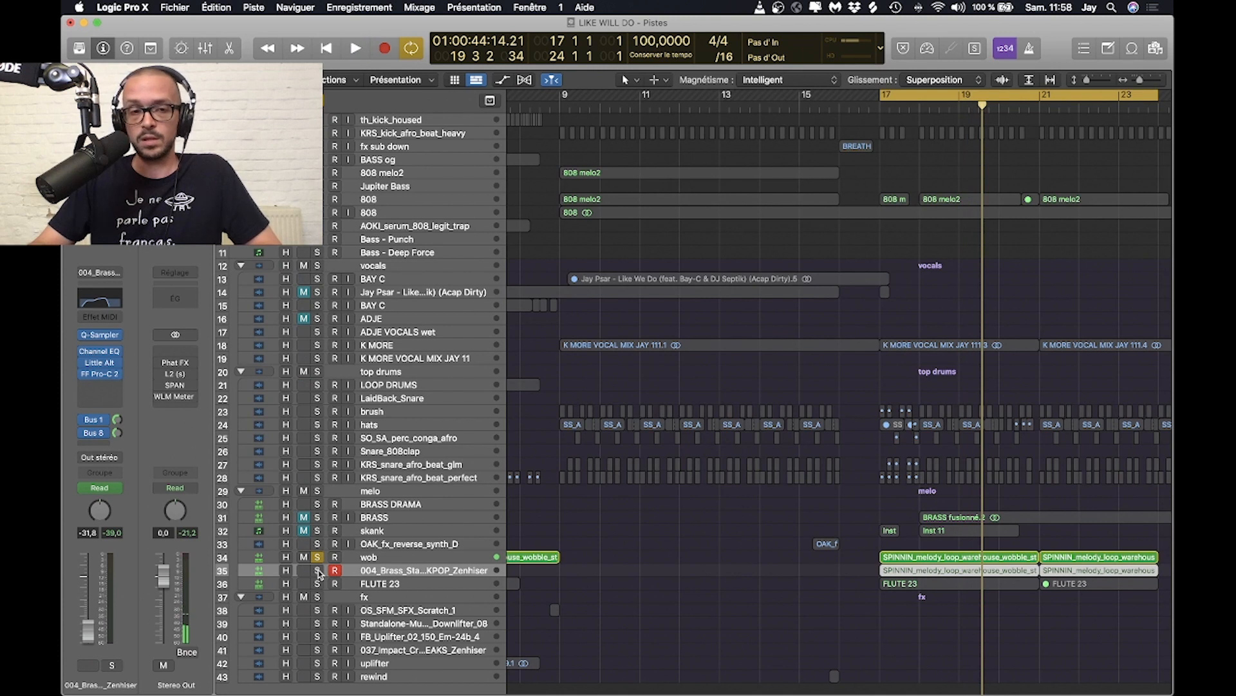
left_click(317, 570)
key("space")
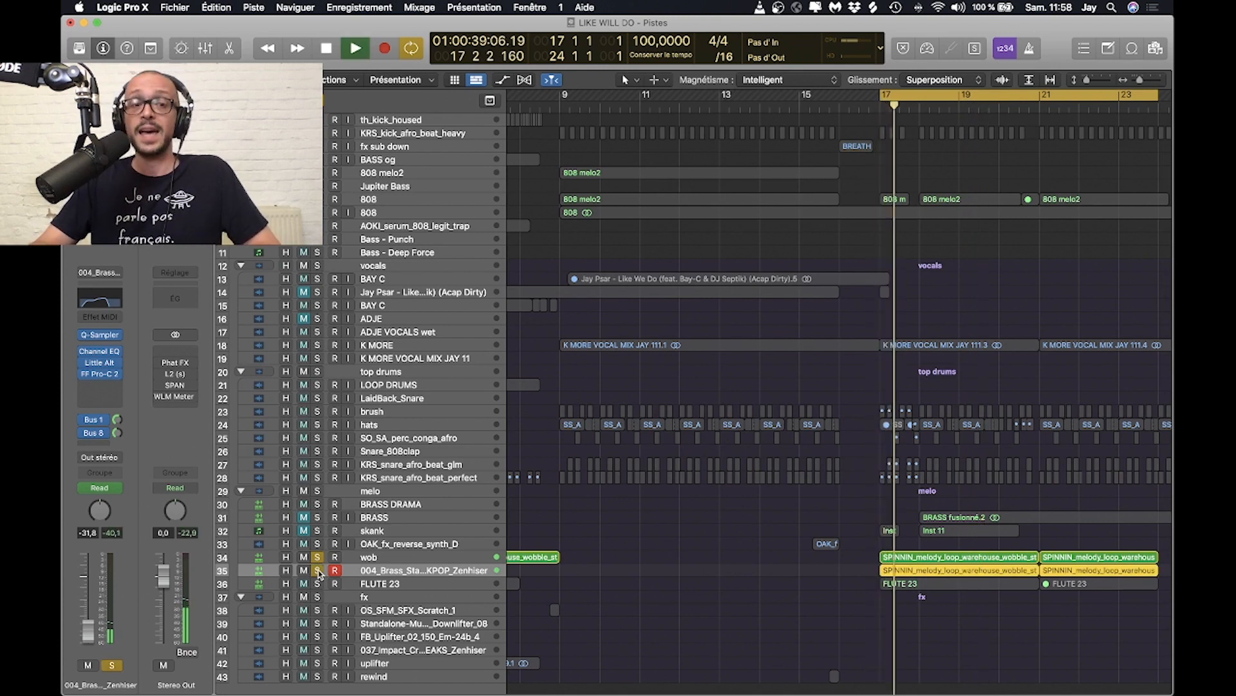
key("space")
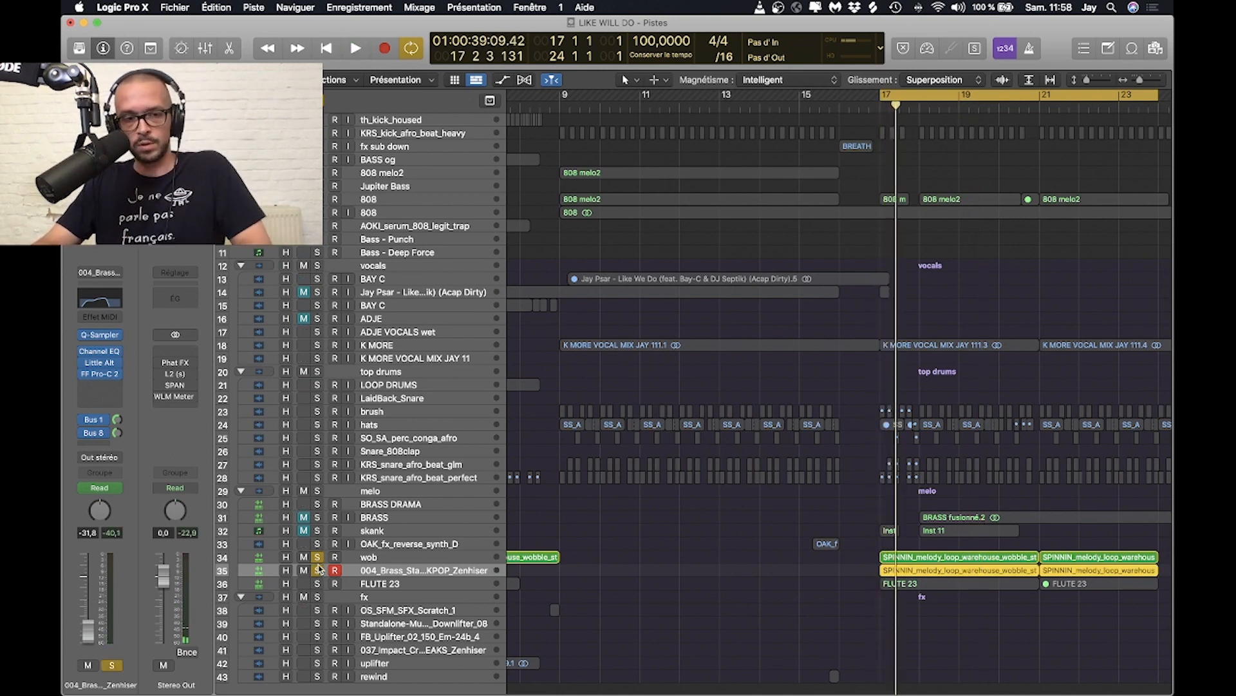
Solo FLUTE 23 instead of the wob and brass stab tracks and set the cycle to its region at bar 17.
left_click_drag(319, 557, 323, 574)
left_click(318, 583)
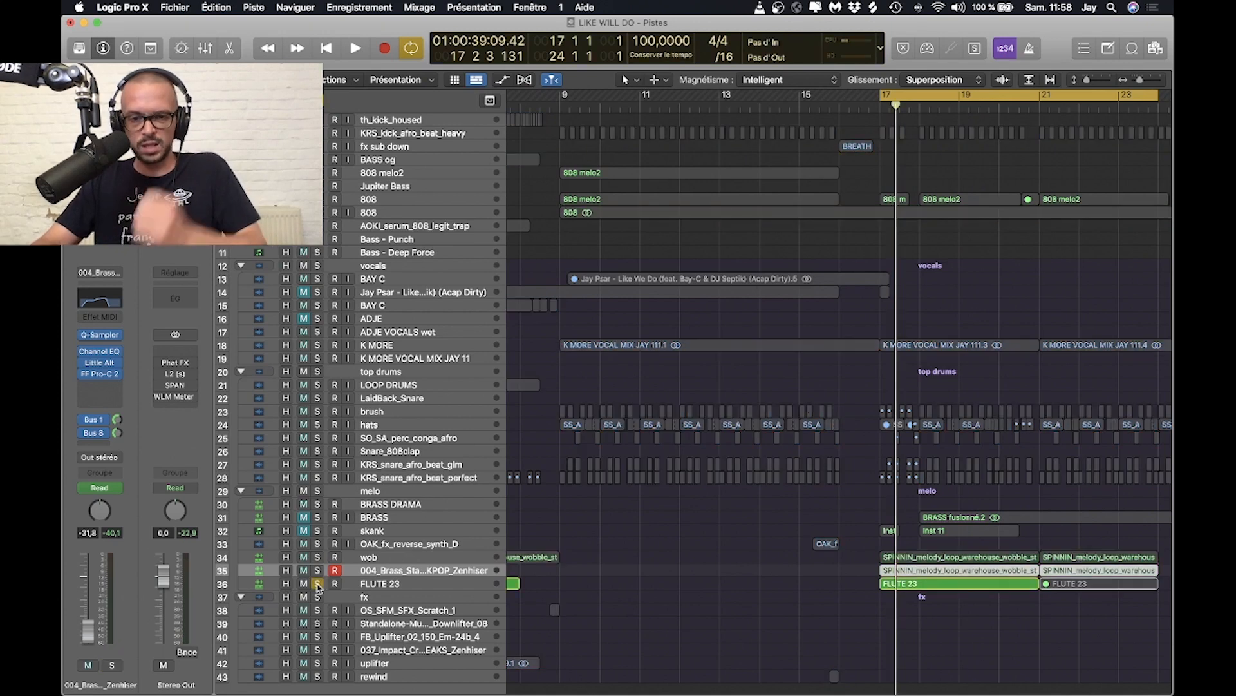
left_click(443, 586)
left_click(958, 587)
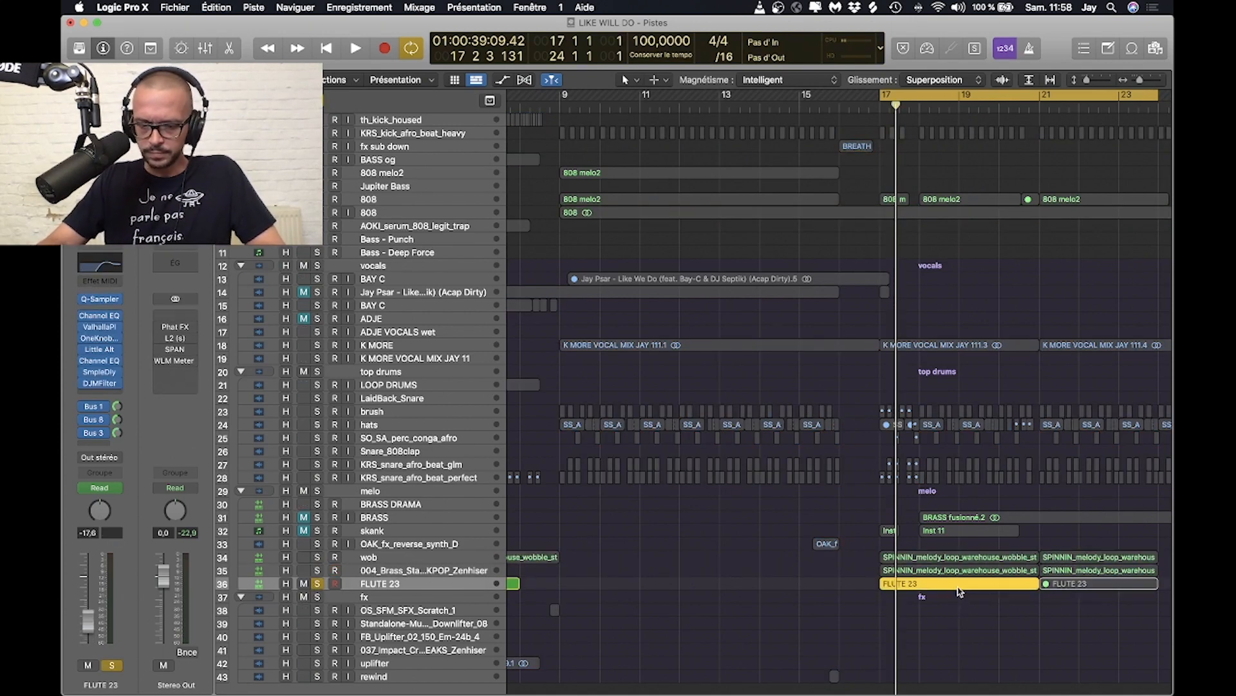
key("u")
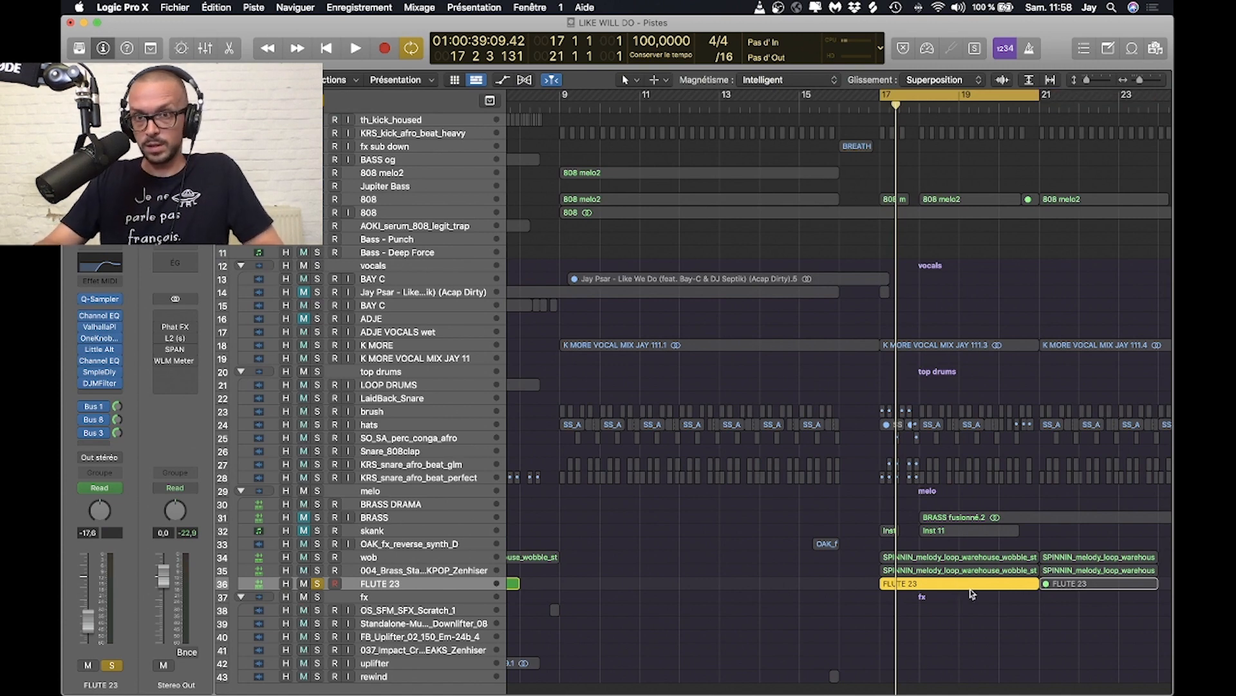
scroll(844, 566, "up", 4)
scroll(845, 569, "right", 3)
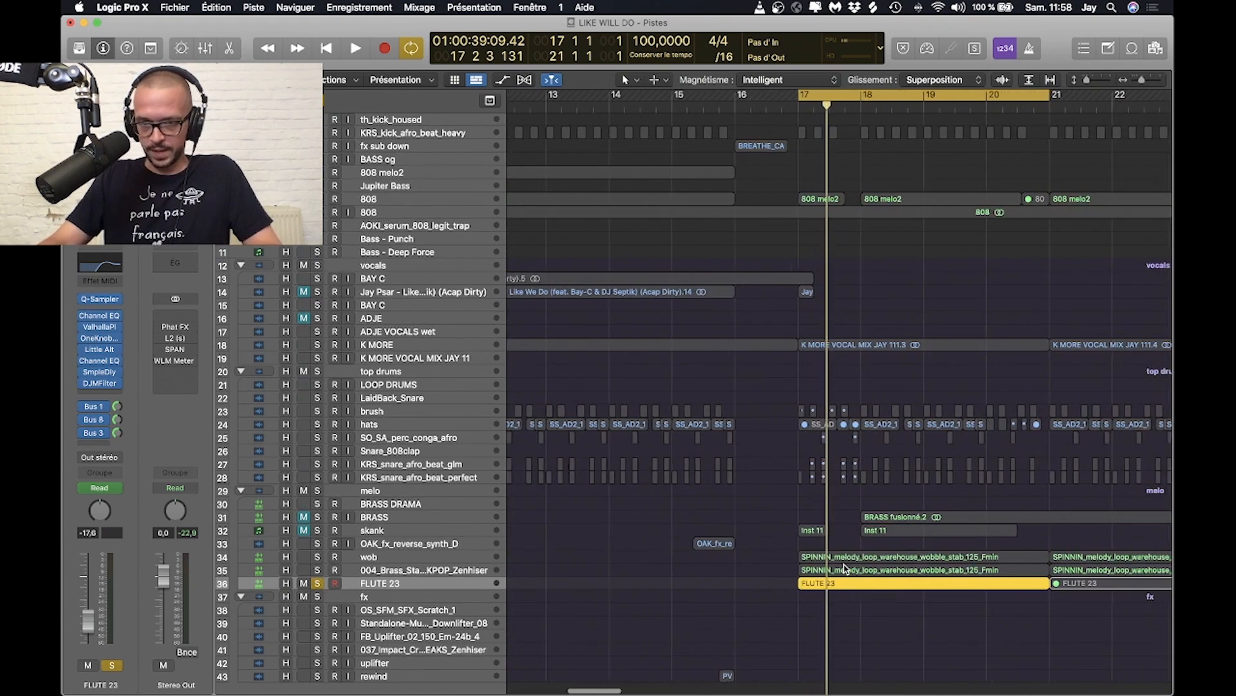
scroll(844, 568, "right", 2)
scroll(834, 563, "right", 1)
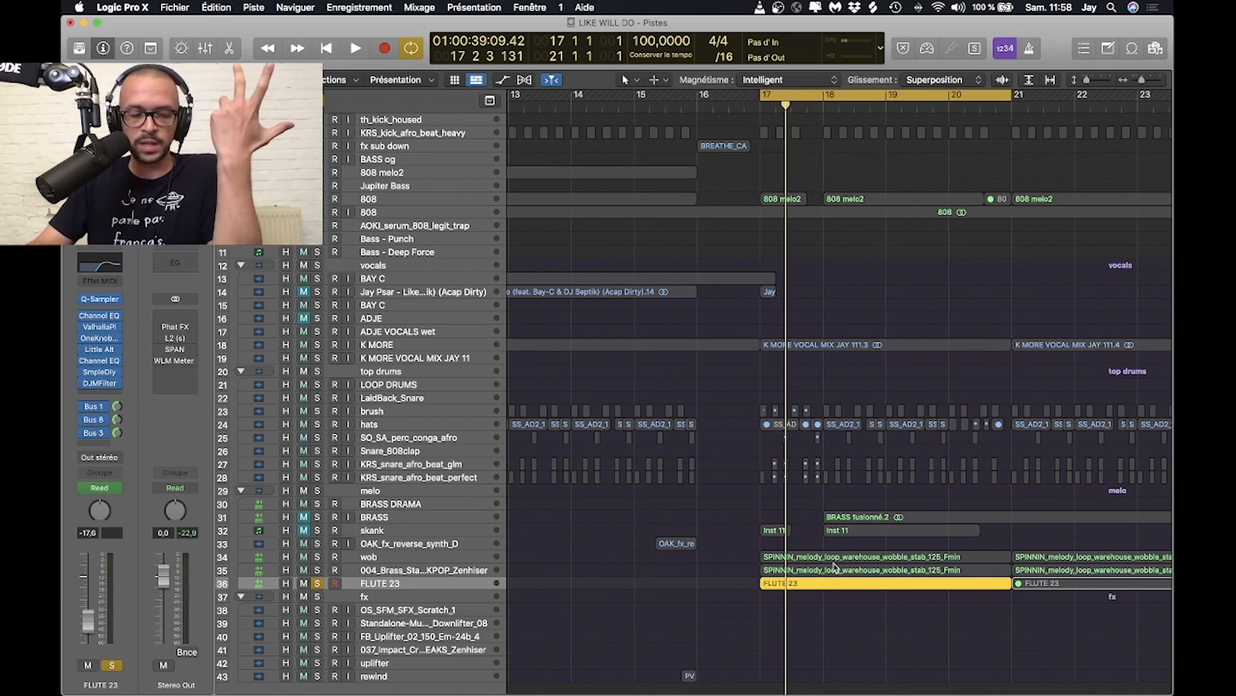
Open the Quick Sampler on the FLUTE 23 track and play the sliced Shakuhachi melody.
left_click(101, 300)
left_click_drag(864, 198, 750, 73)
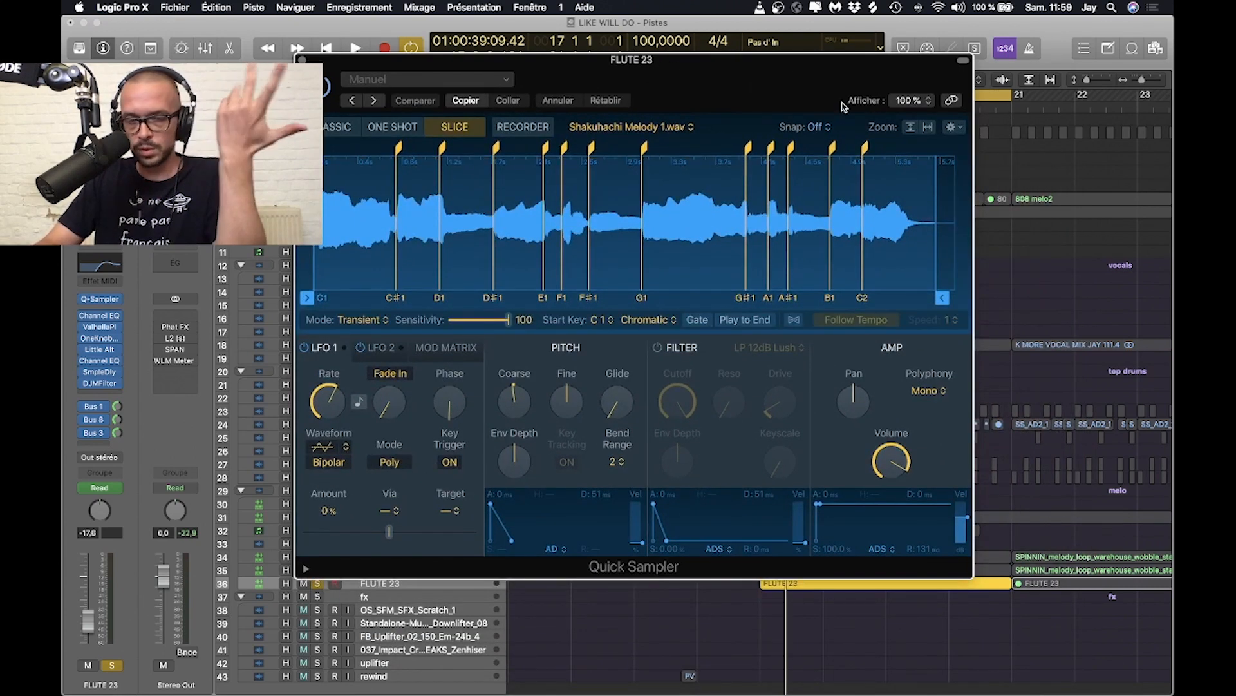
key("space")
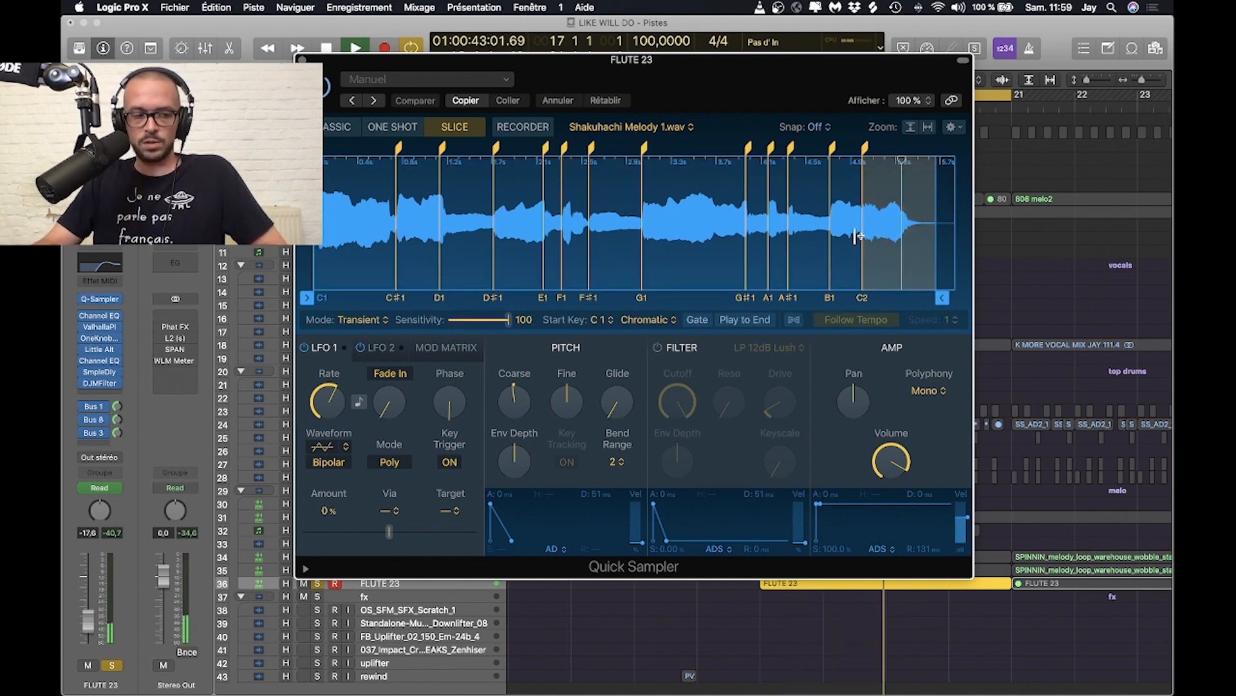
key("space")
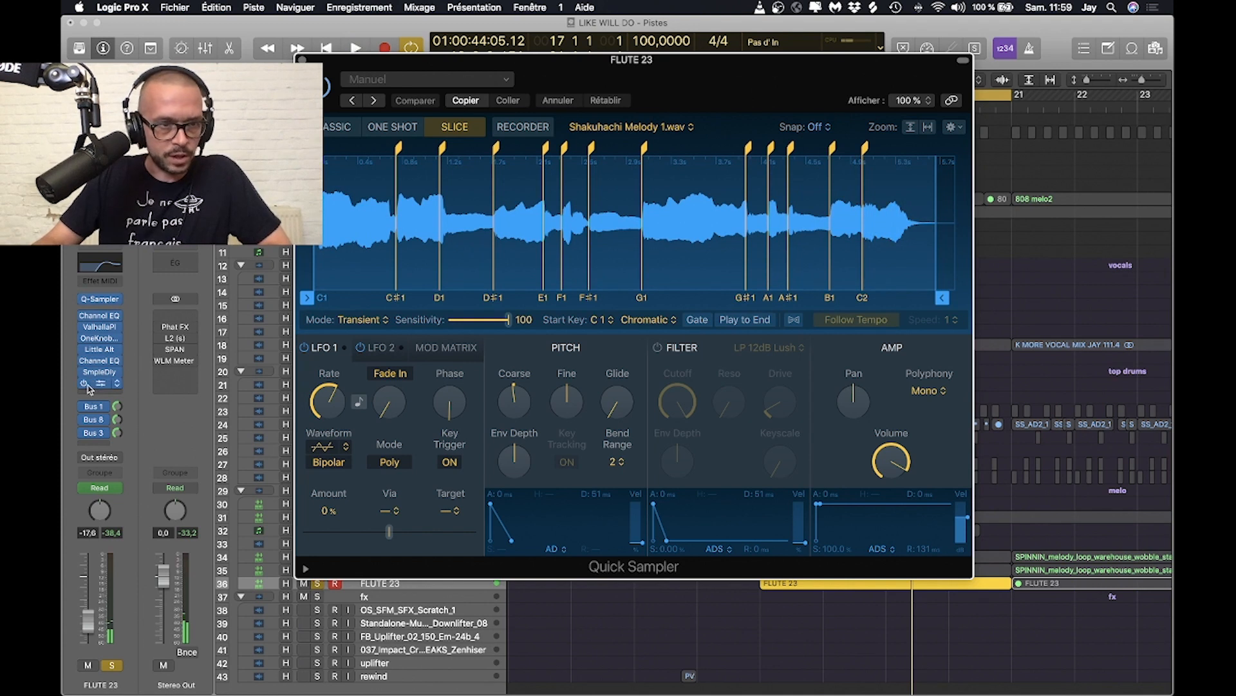
Audition the flute with its effects, bypass all its inserts and sends, and play it dry.
key("space")
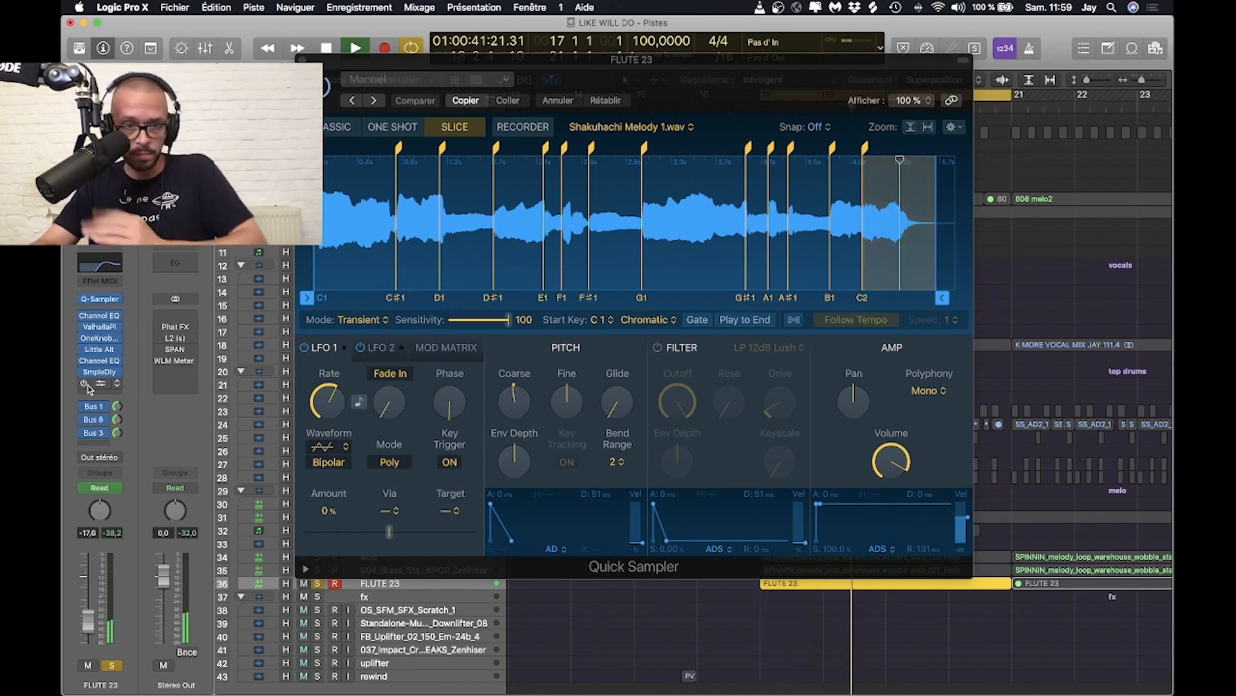
key("space")
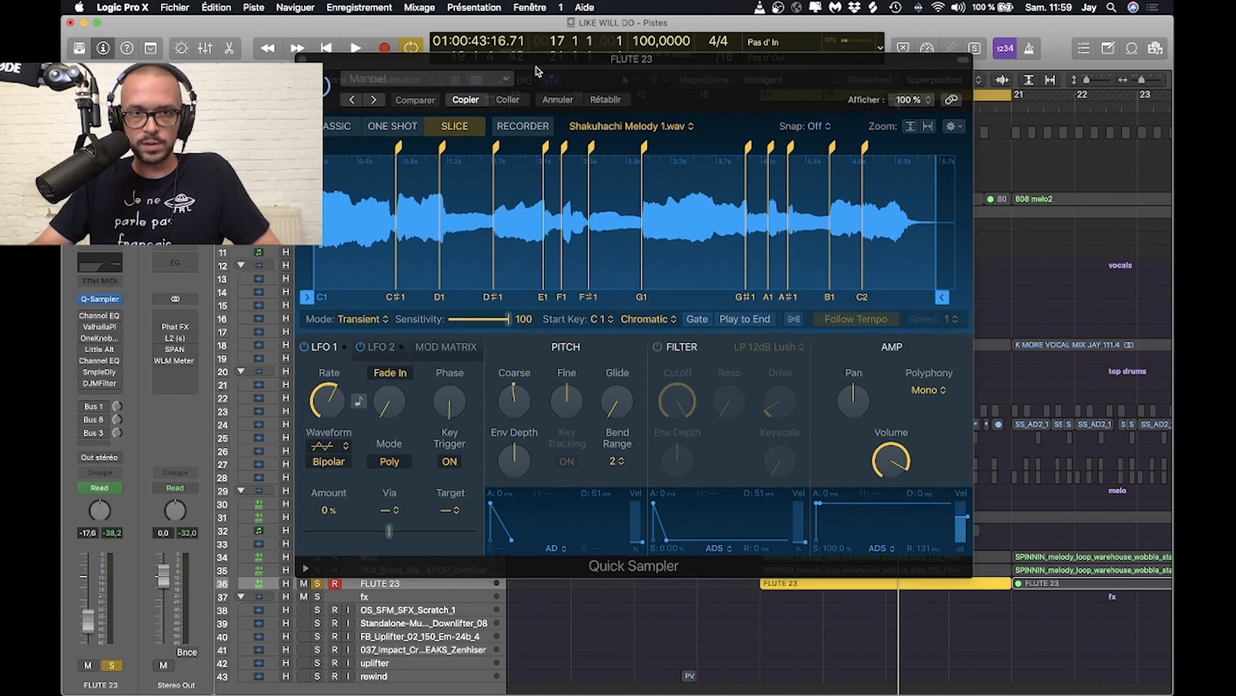
left_click_drag(528, 64, 562, 51)
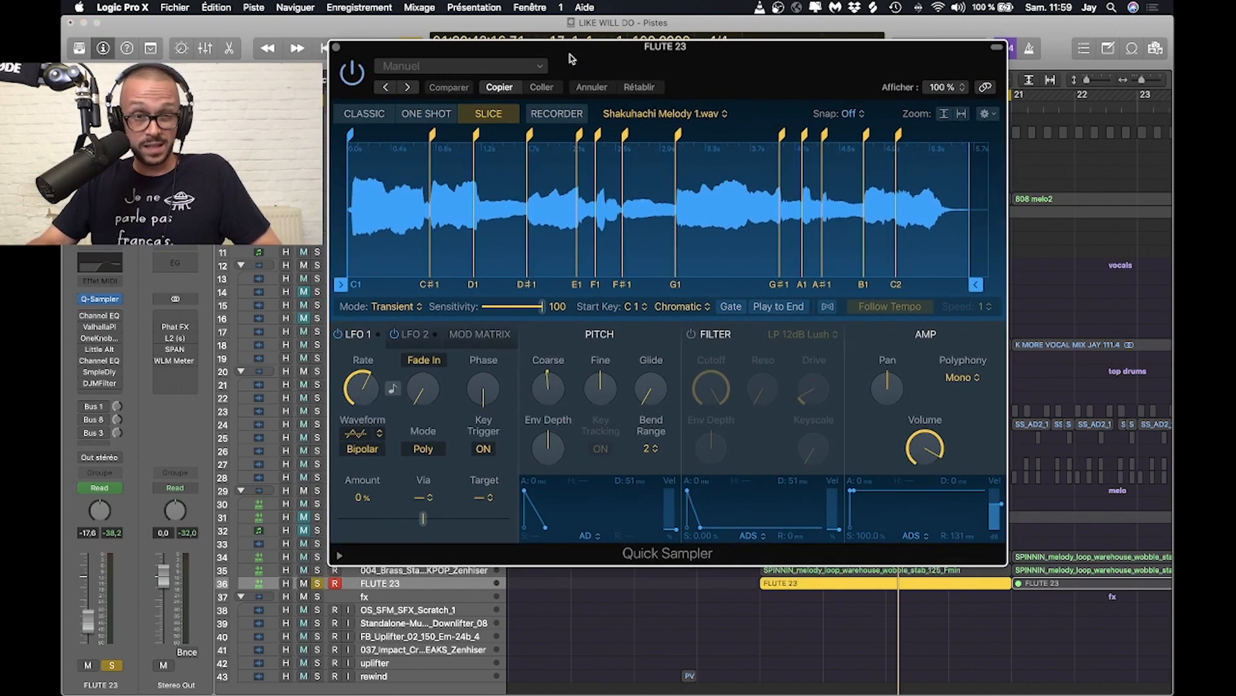
key("space")
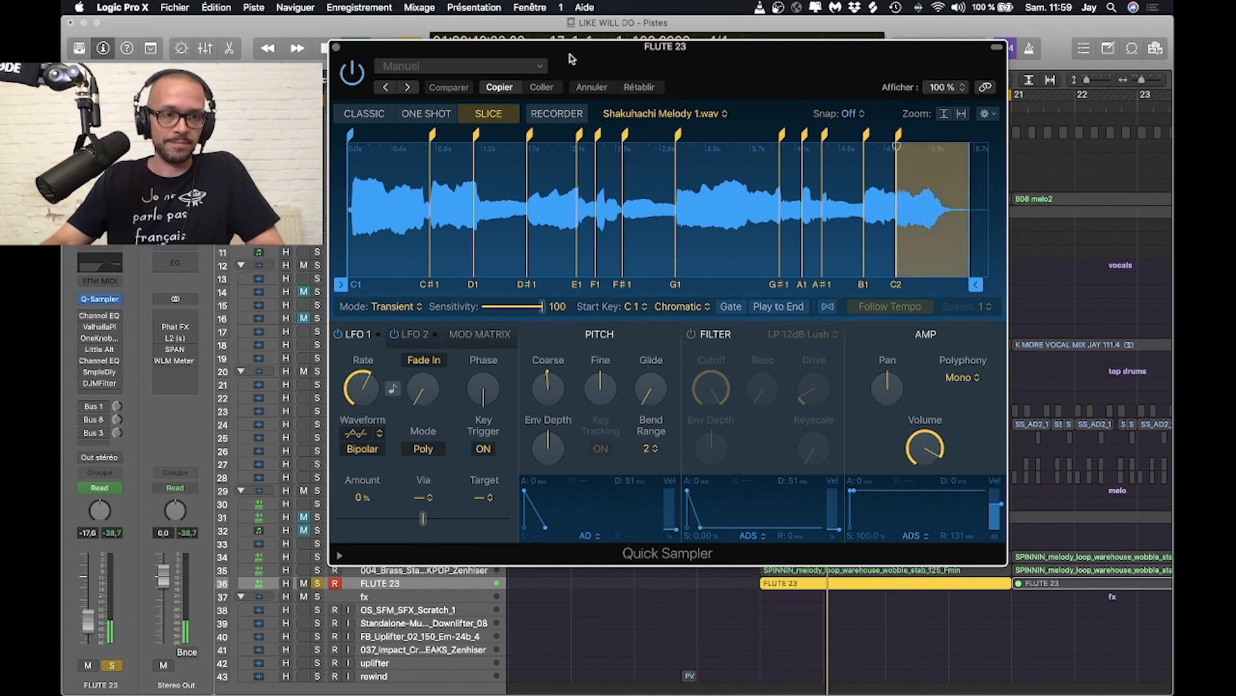
Re-enable all insert effects on the FLUTE 23 channel strip along with its Bus 1, Bus 8 and Bus 3 sends.
left_click(83, 317)
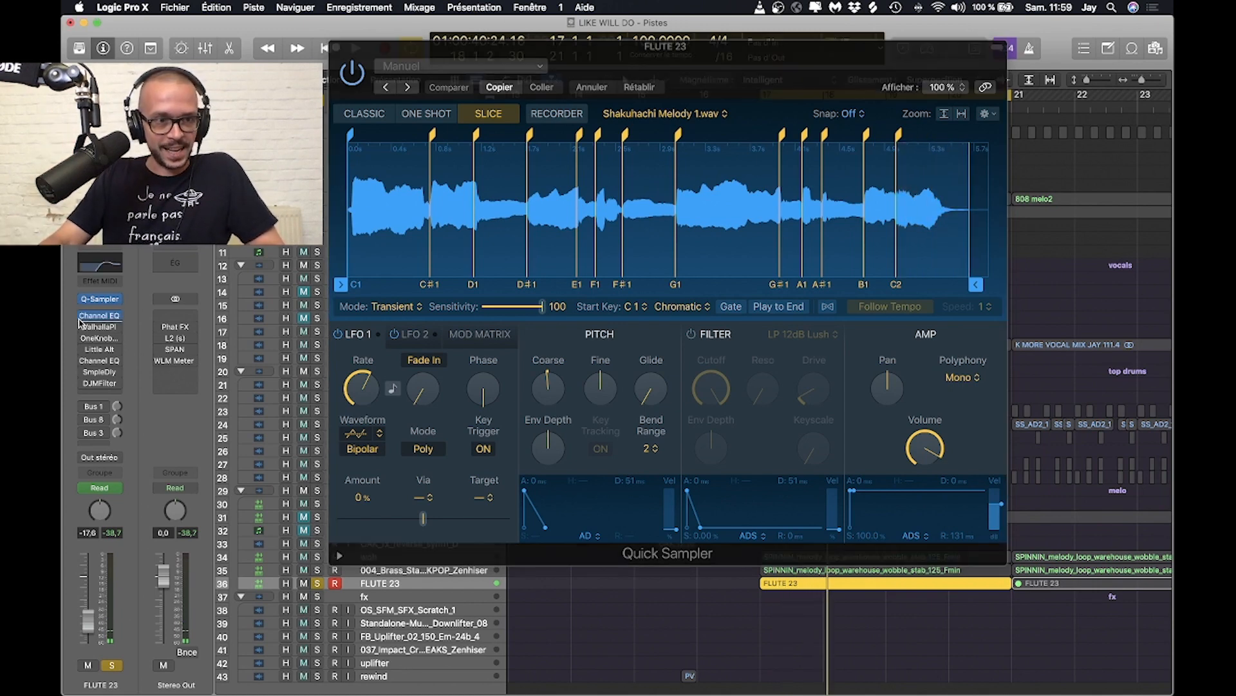
left_click(84, 339)
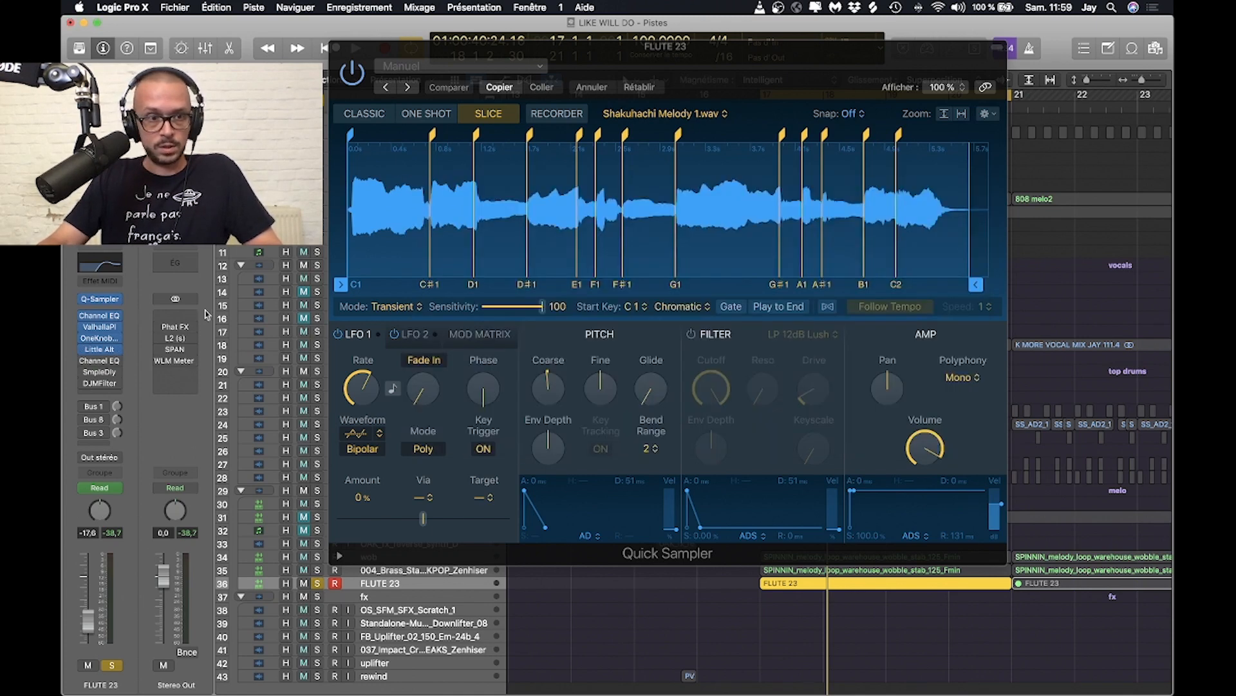
left_click(417, 185)
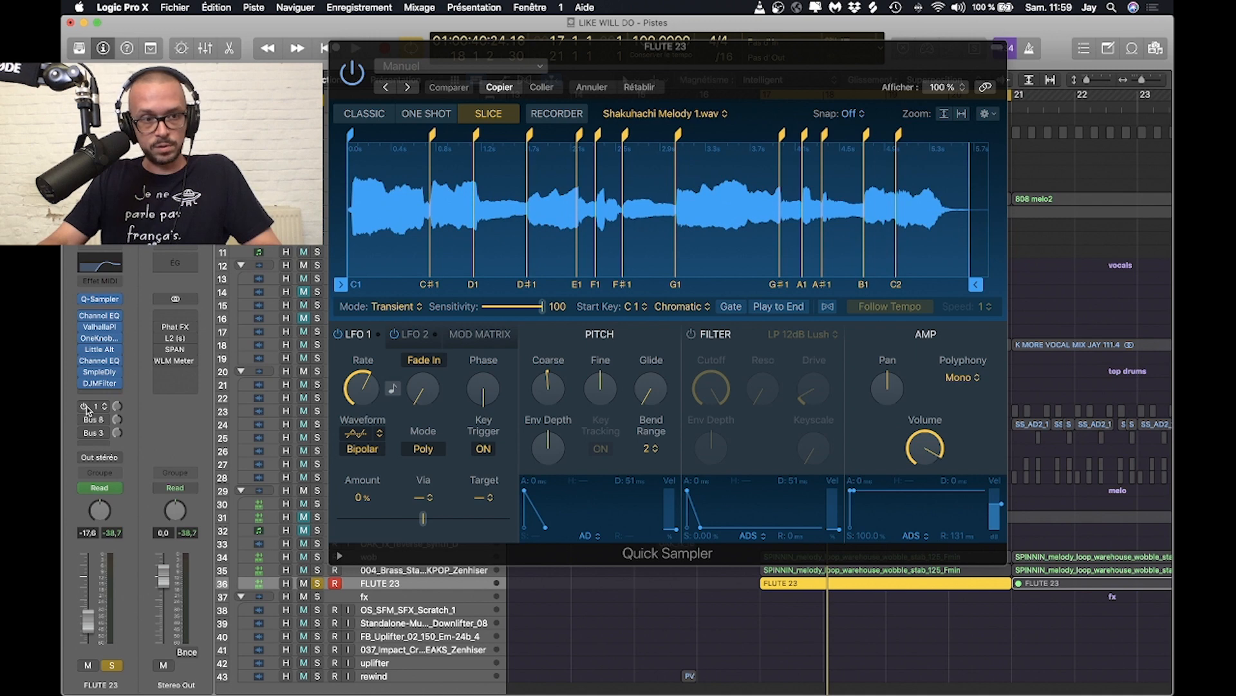
left_click_drag(86, 407, 85, 436)
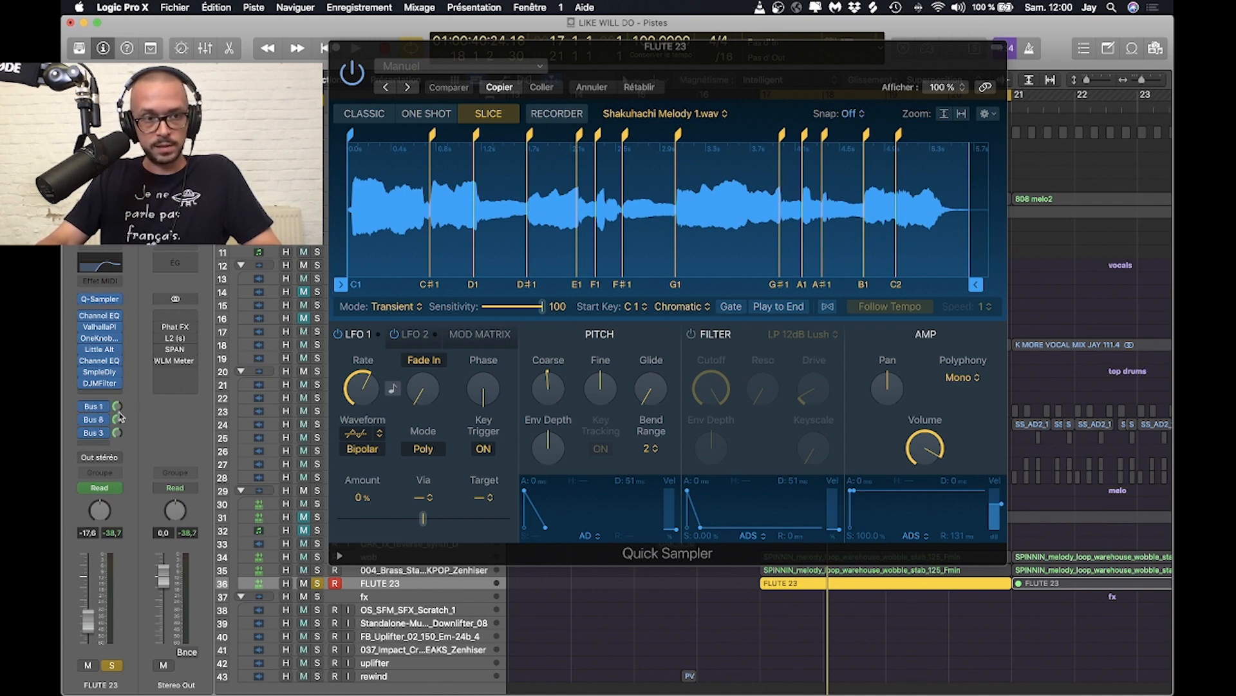
Show the Bus 8 and Bus 3 destination channel strips of the flute's sends, then close the Quick Sampler.
left_click(99, 420)
left_click(129, 370)
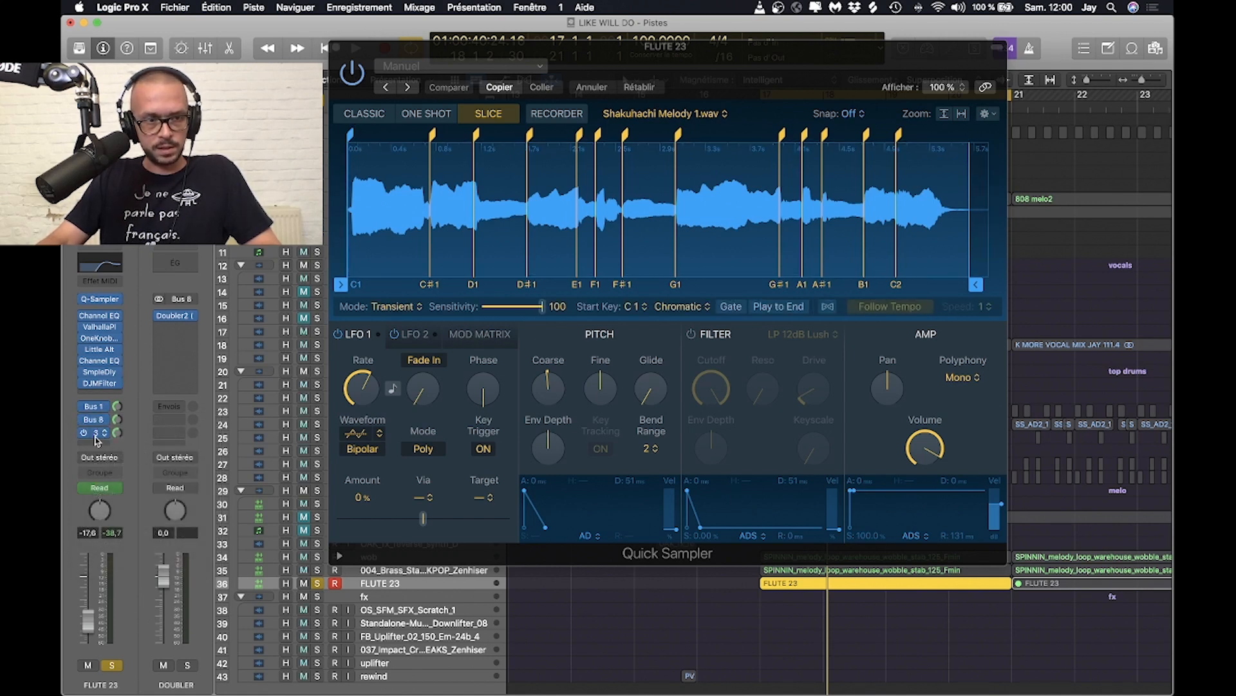
left_click(97, 434)
left_click(132, 371)
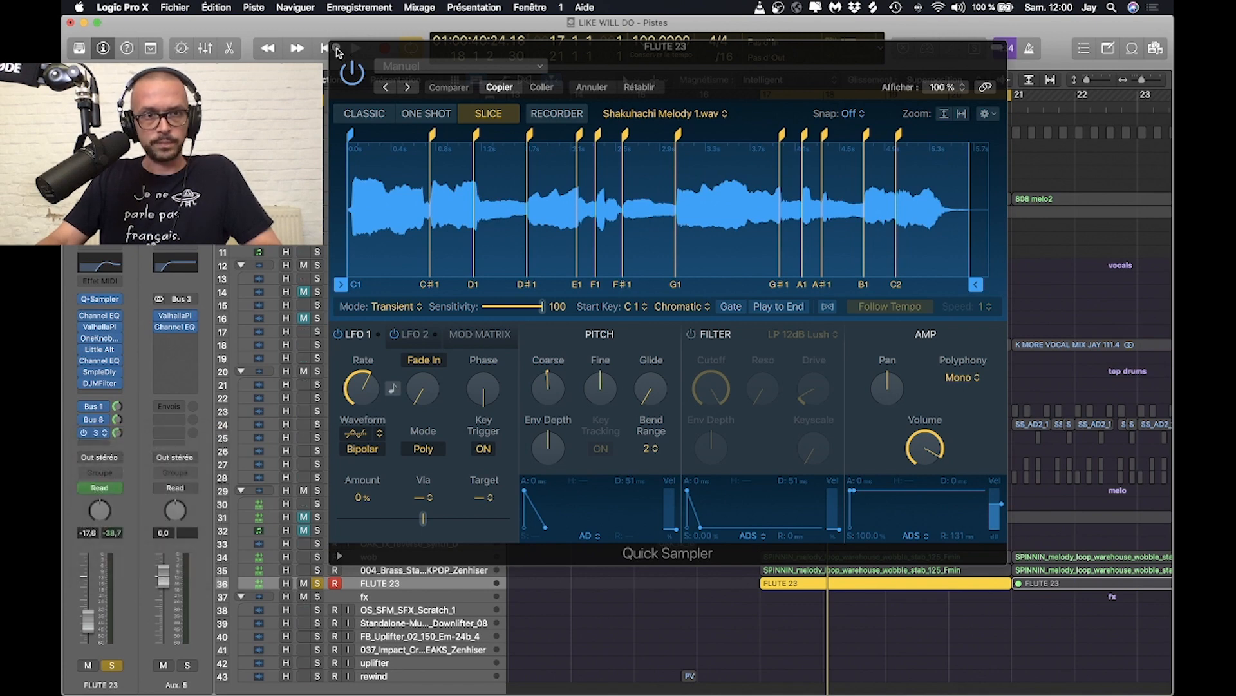
left_click(337, 47)
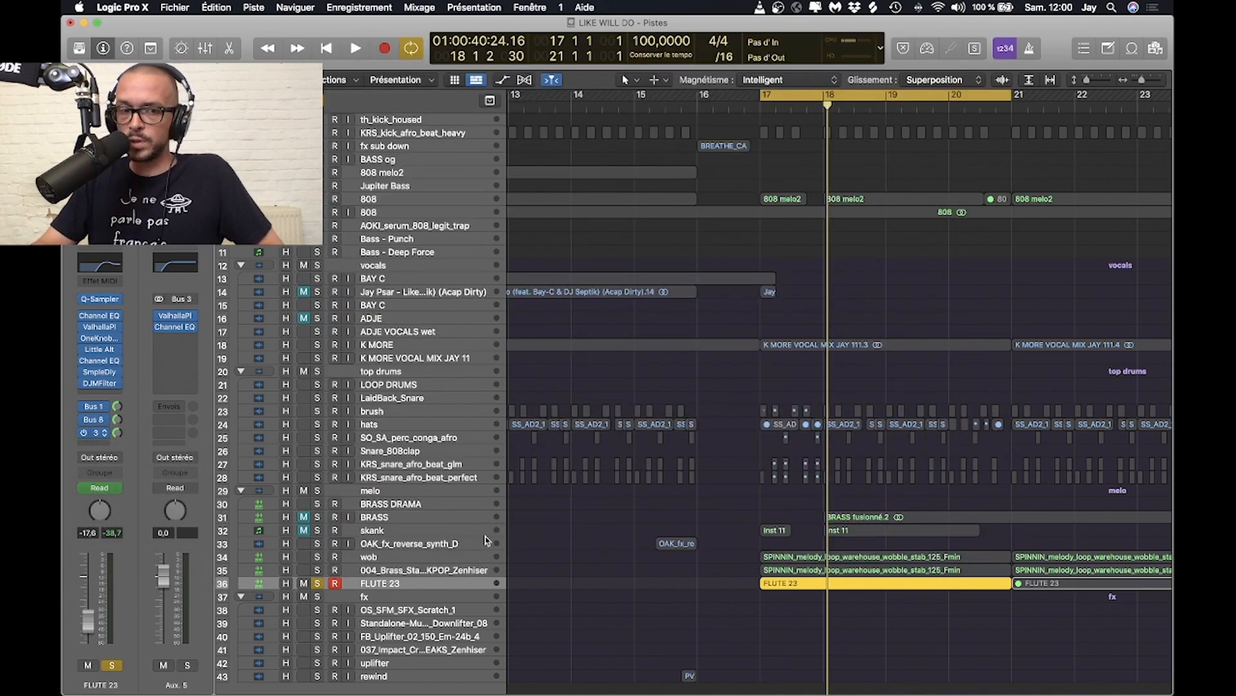
Play the flute within the cycle and add the 004_Brass_Stab and wob tracks to the solo.
key("space")
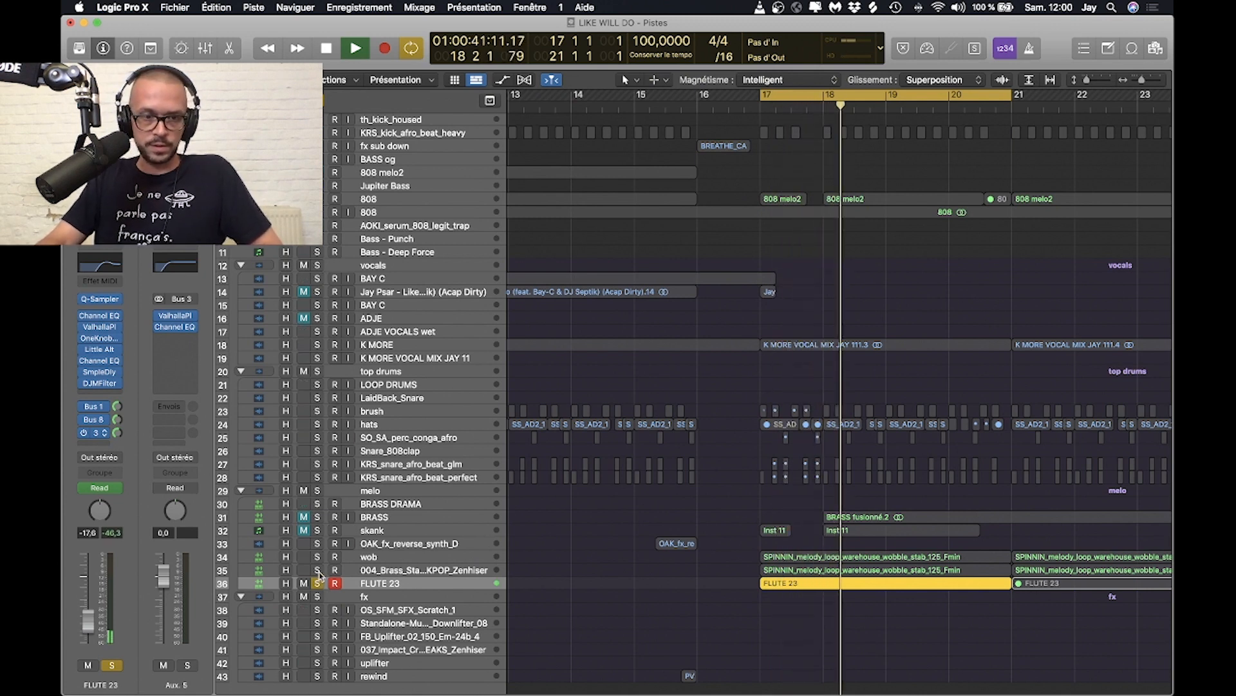
left_click_drag(319, 570, 319, 559)
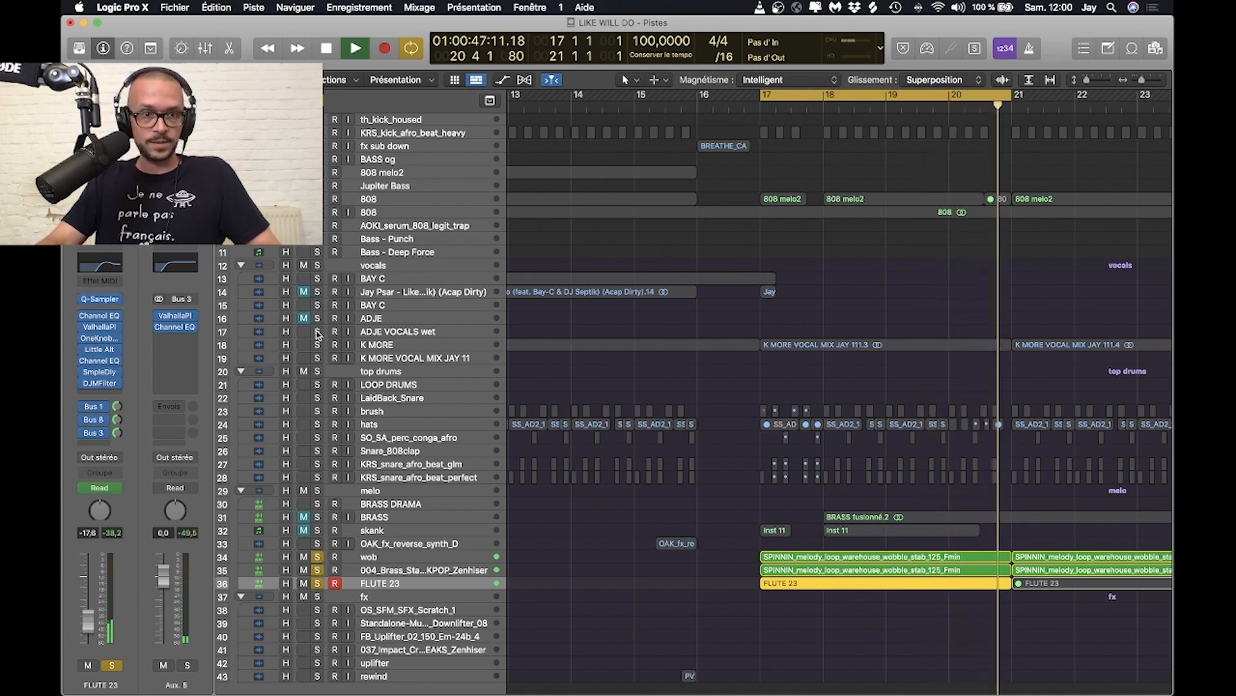
key("space")
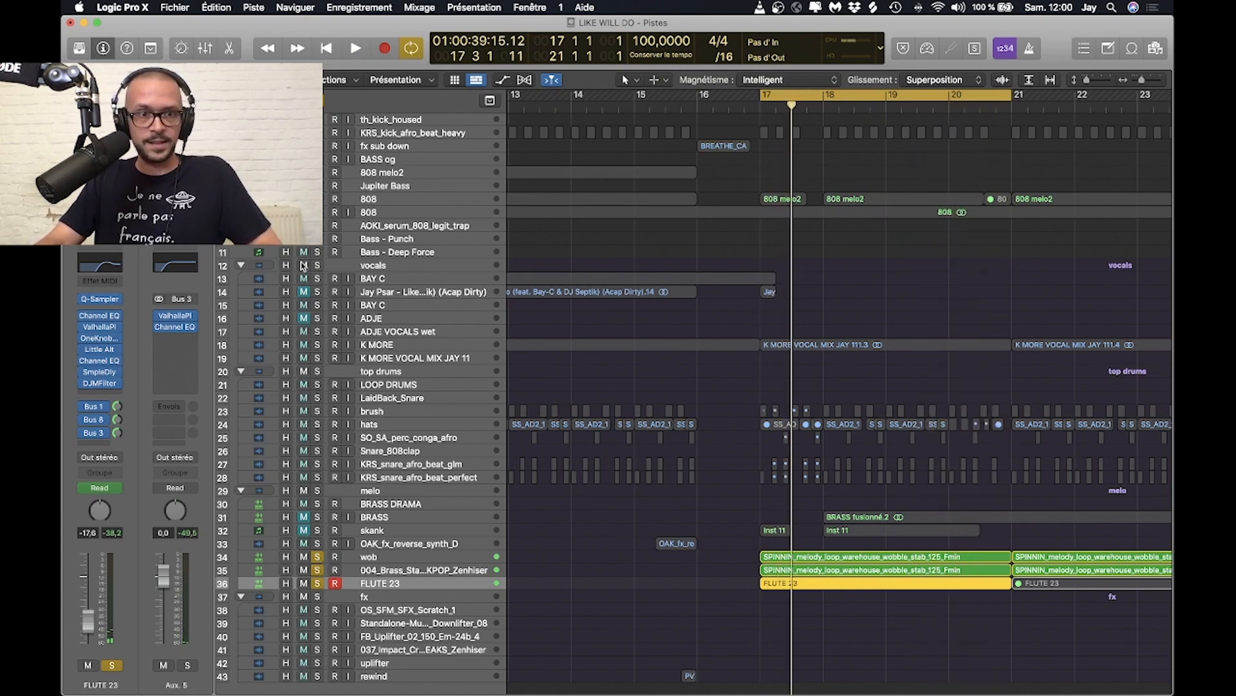
Add the vocals stack to the solo, play it with the melodic layers and turn the cycle off.
left_click(317, 265)
key("space")
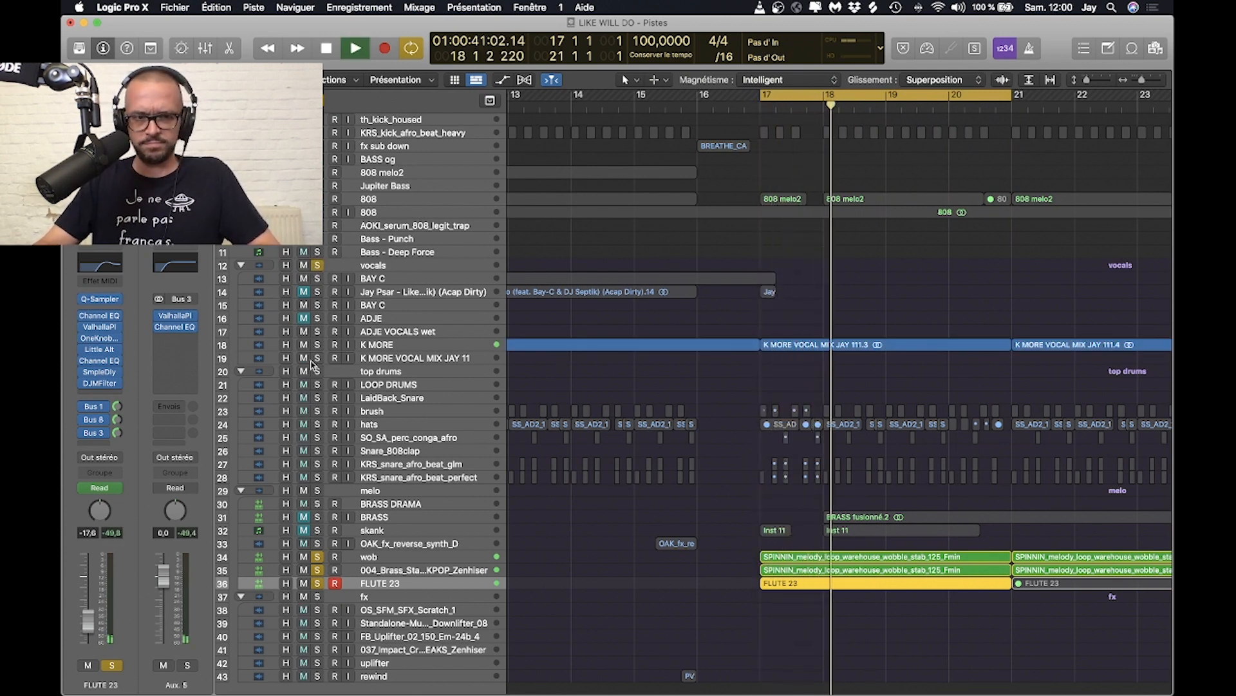
key("c")
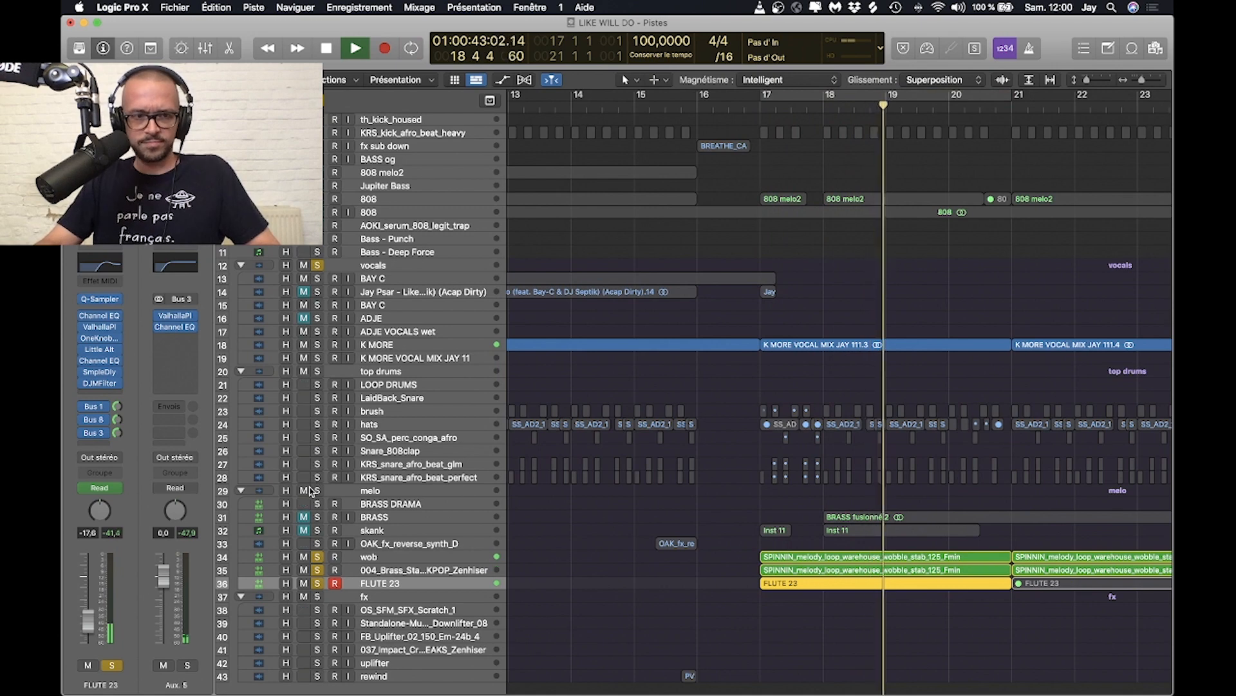
Solo the whole melo stack in place of its individual track solos, then clear every solo to hear the full mix.
left_click(317, 490)
left_click_drag(318, 557, 317, 582)
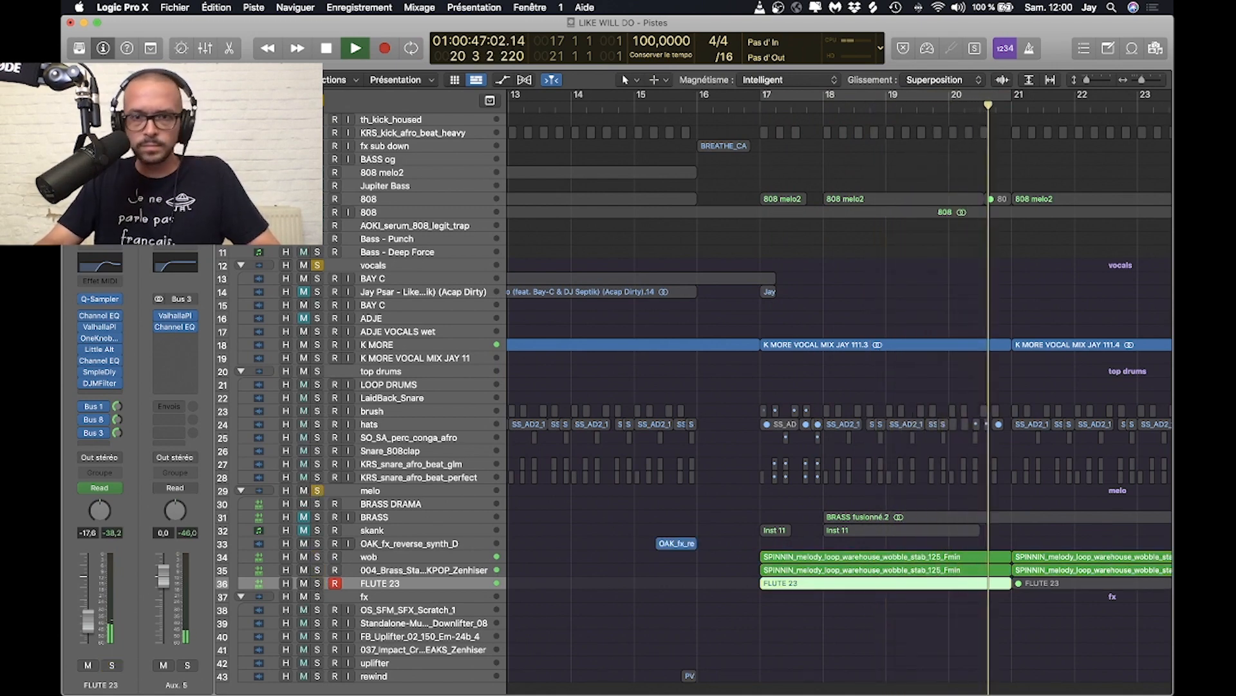
key("ctrl+alt+super+s")
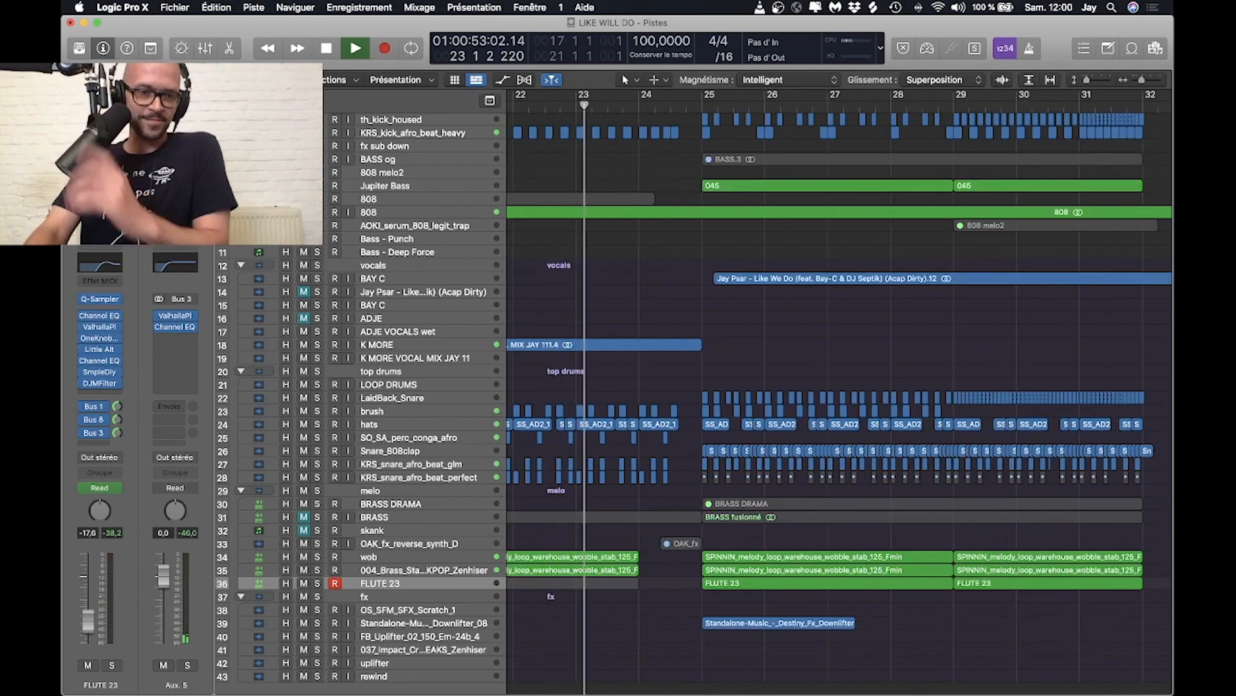
Stop playback and set the cycle range from bar 25 to bar 33.
key("space")
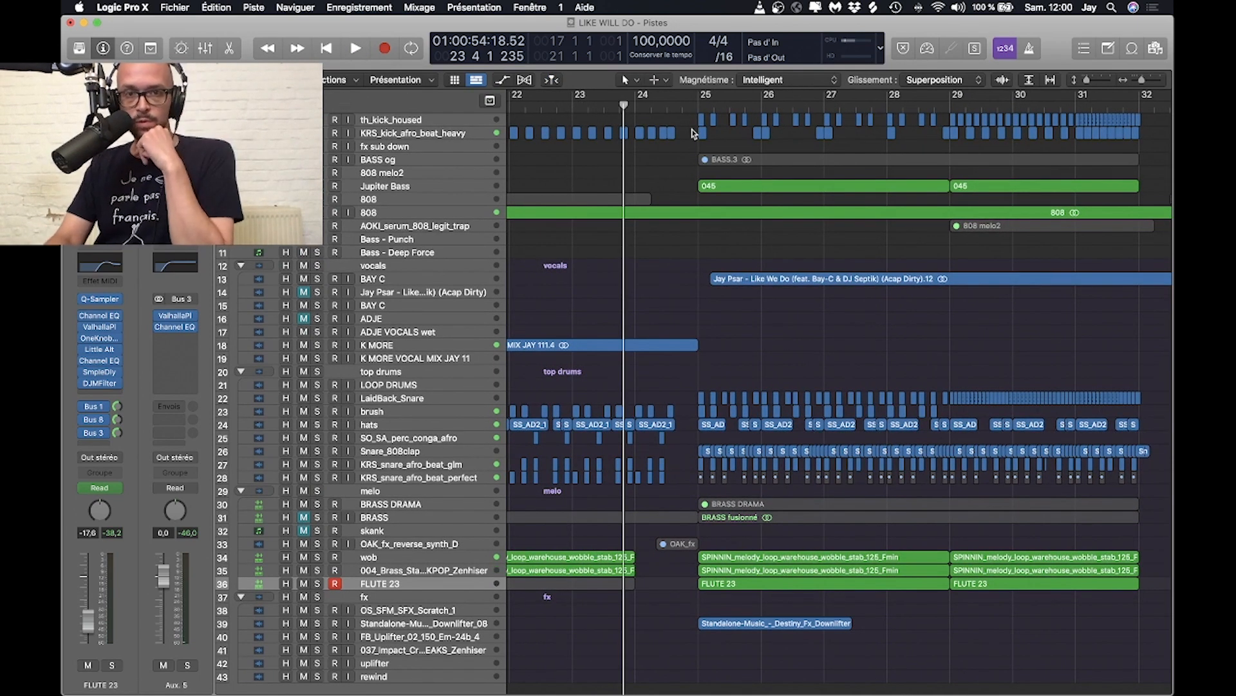
left_click_drag(701, 99, 1135, 117)
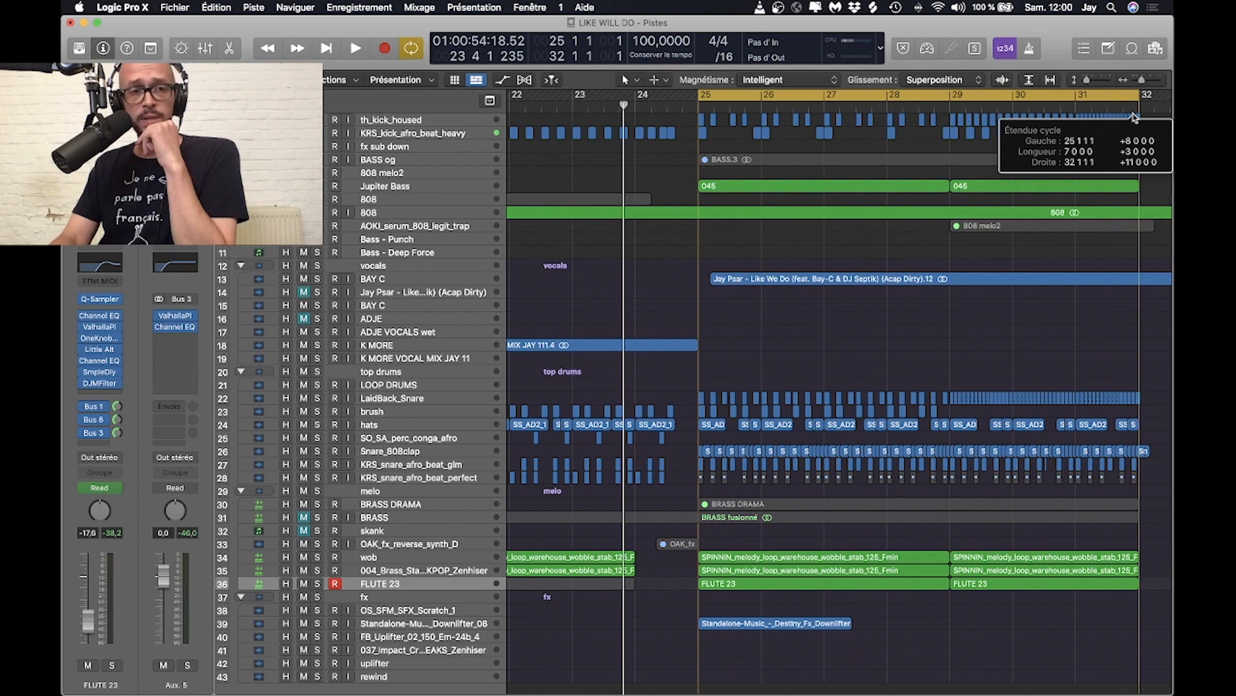
scroll(802, 159, "right", 5)
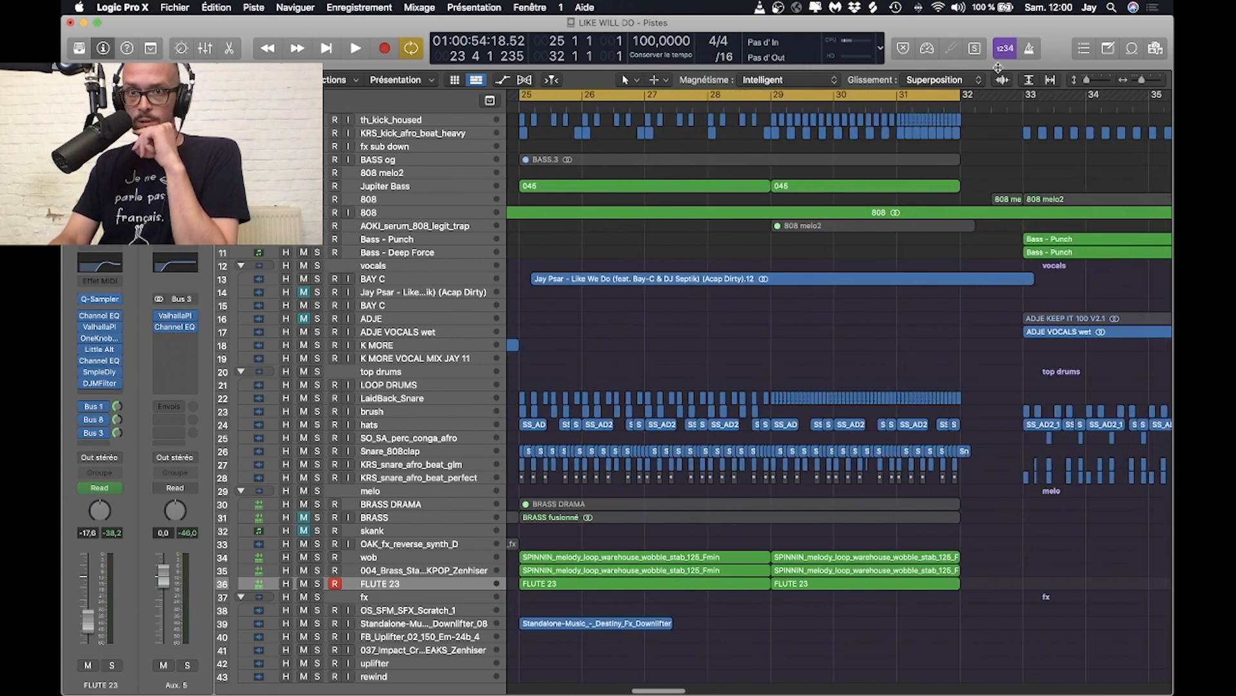
left_click_drag(958, 95, 1024, 97)
scroll(810, 281, "left", 2)
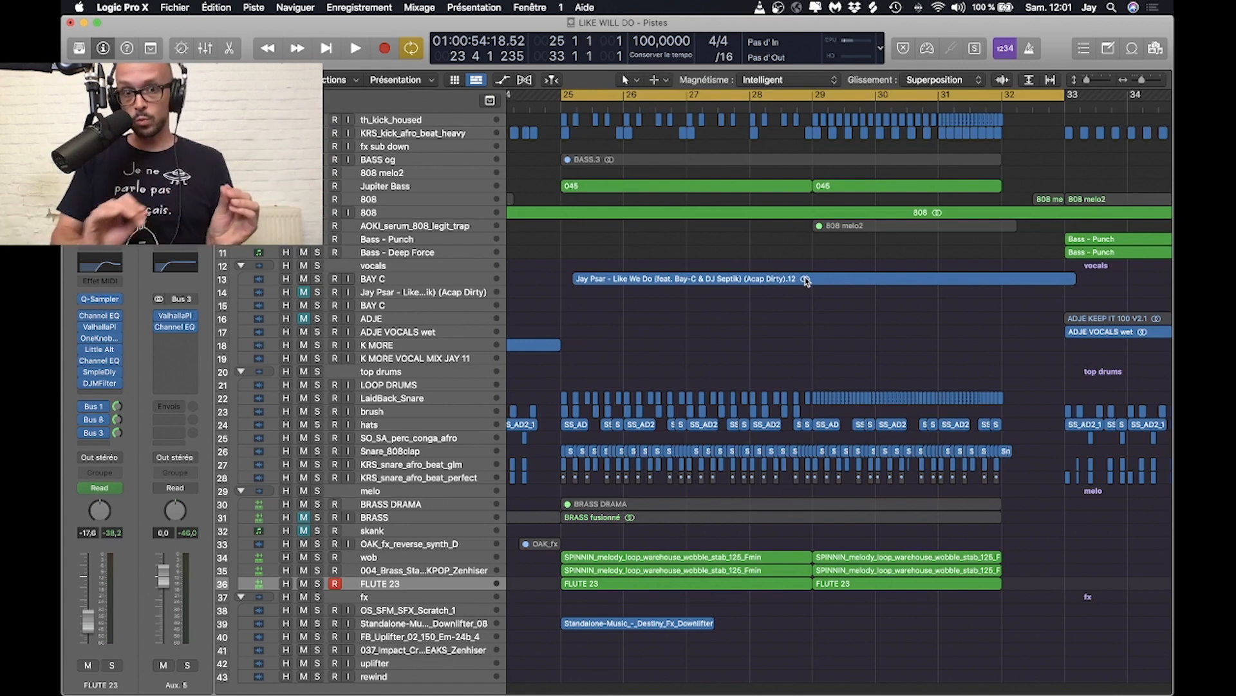
Solo the top drums stack, narrow the solo to the LaidBack_Snare track and play it within the cycle.
left_click(317, 372)
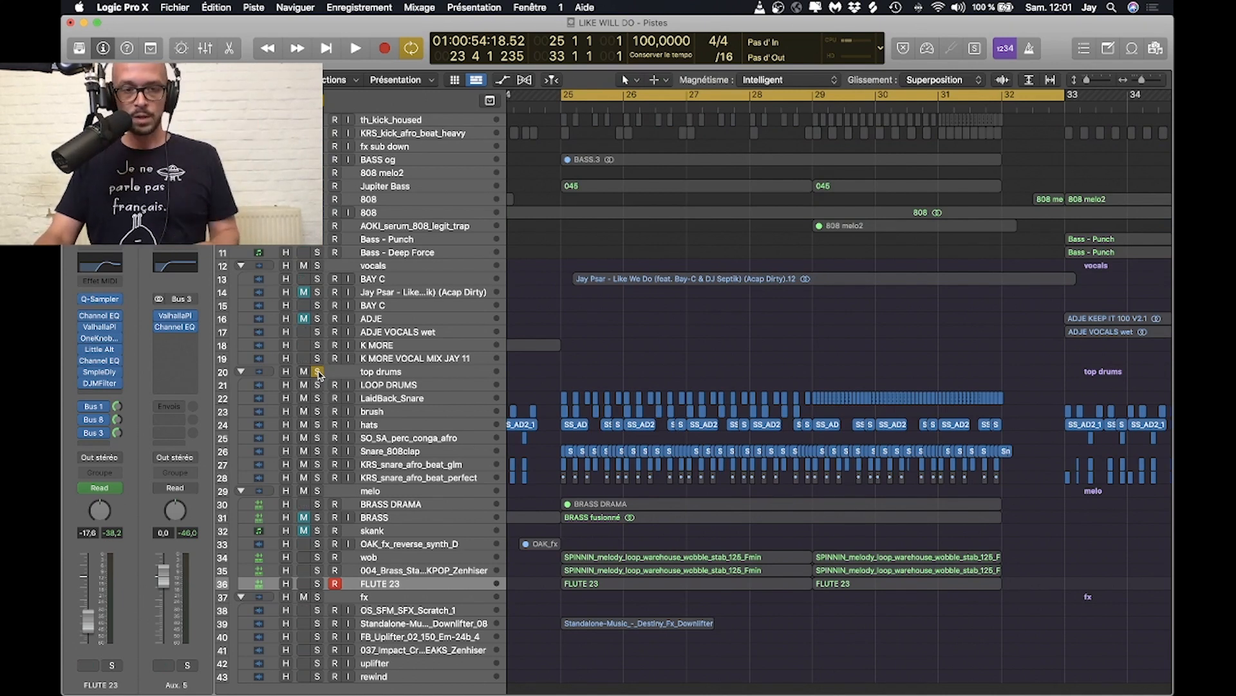
left_click(420, 398)
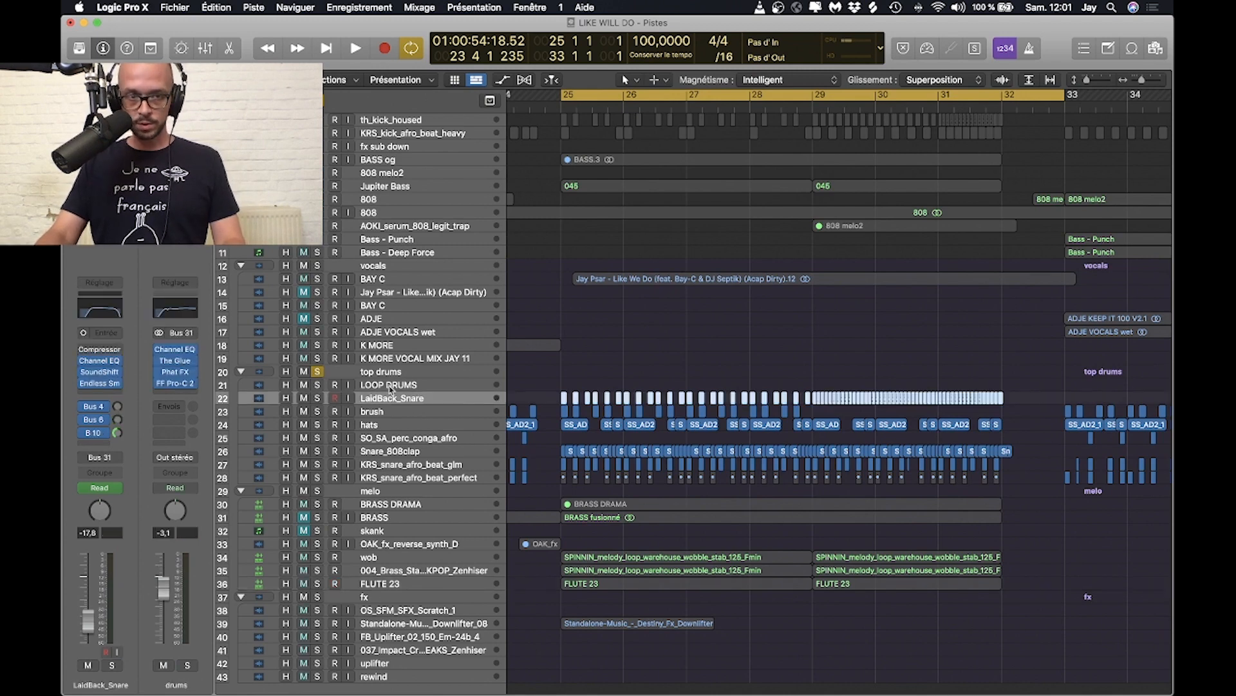
left_click(318, 372)
left_click(317, 398)
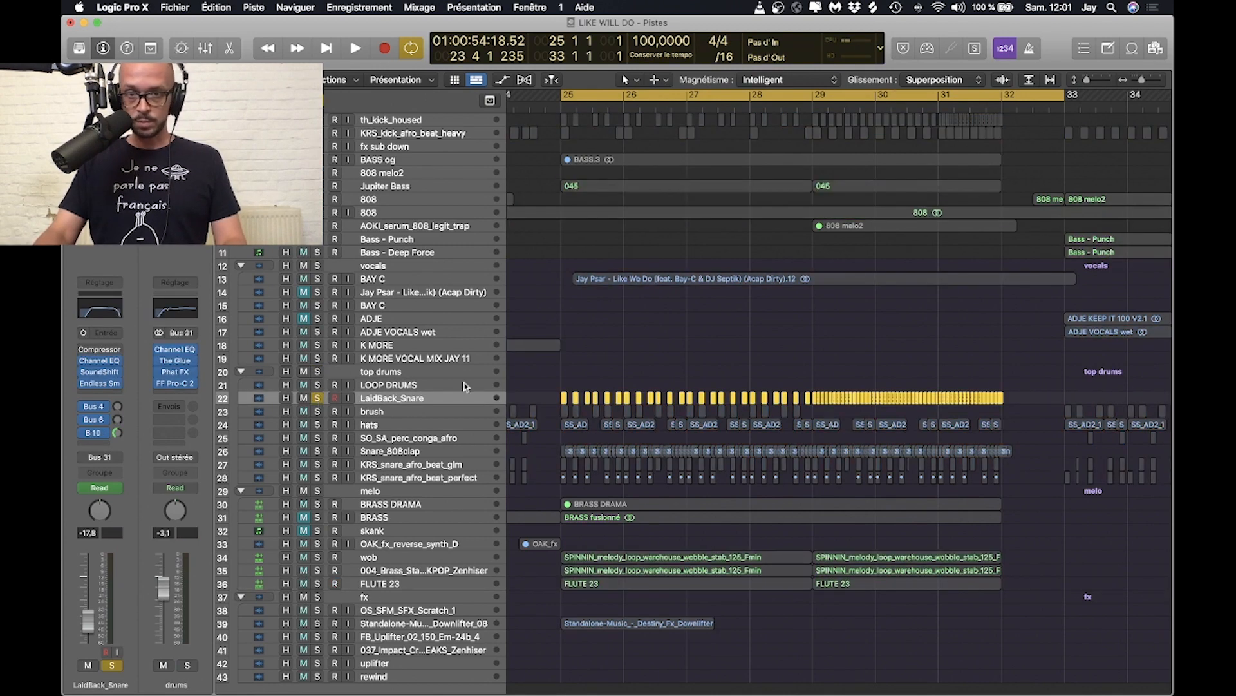
key("space")
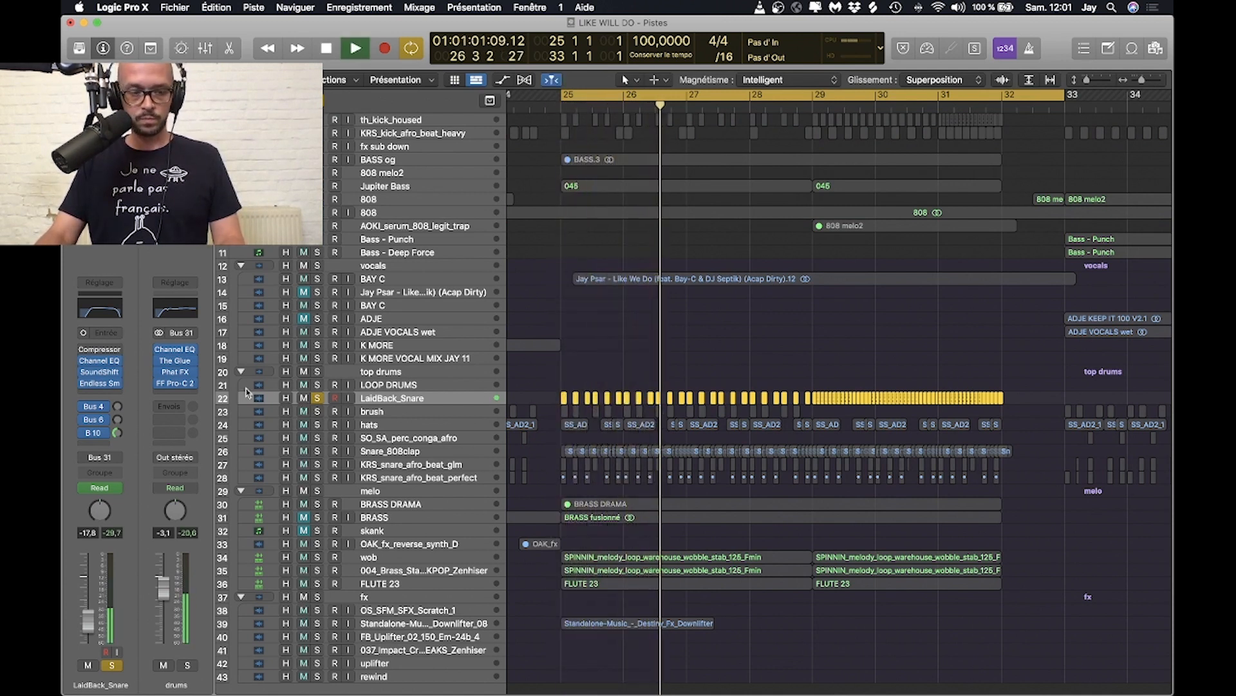
Inspect the snare's SoundShifter Pitch plug-in and pitch automation during playback, then stop, close both views and clear the solo.
left_click(100, 373)
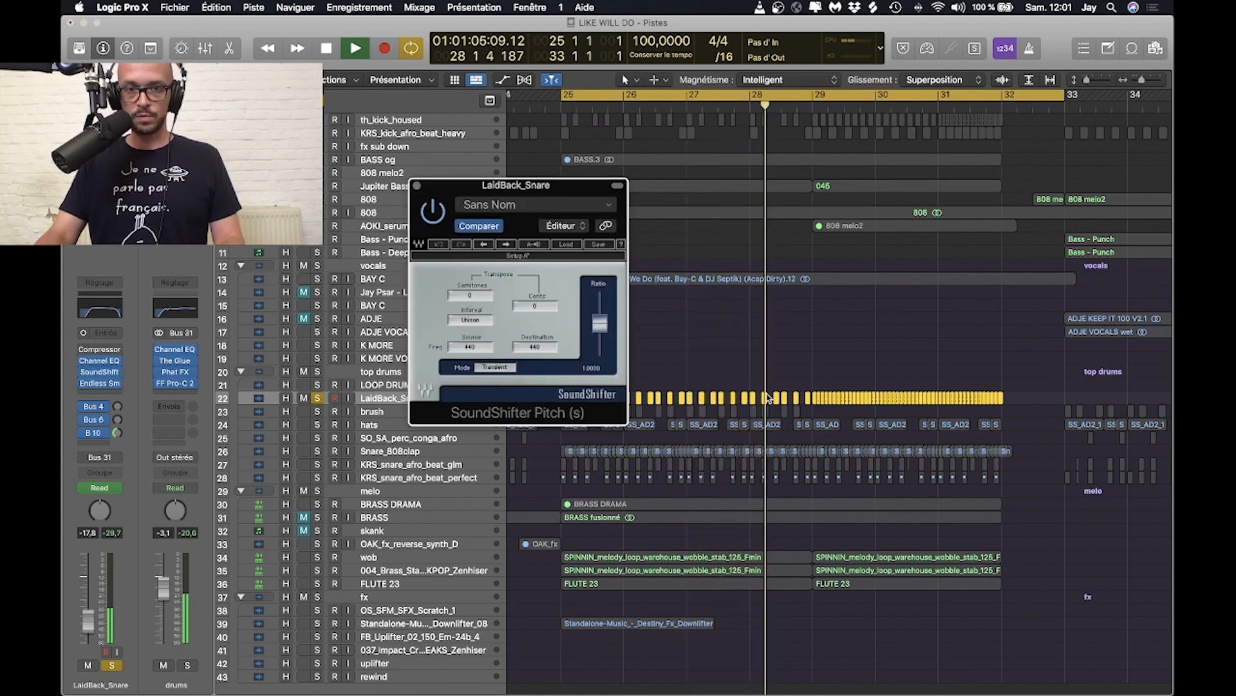
key("a")
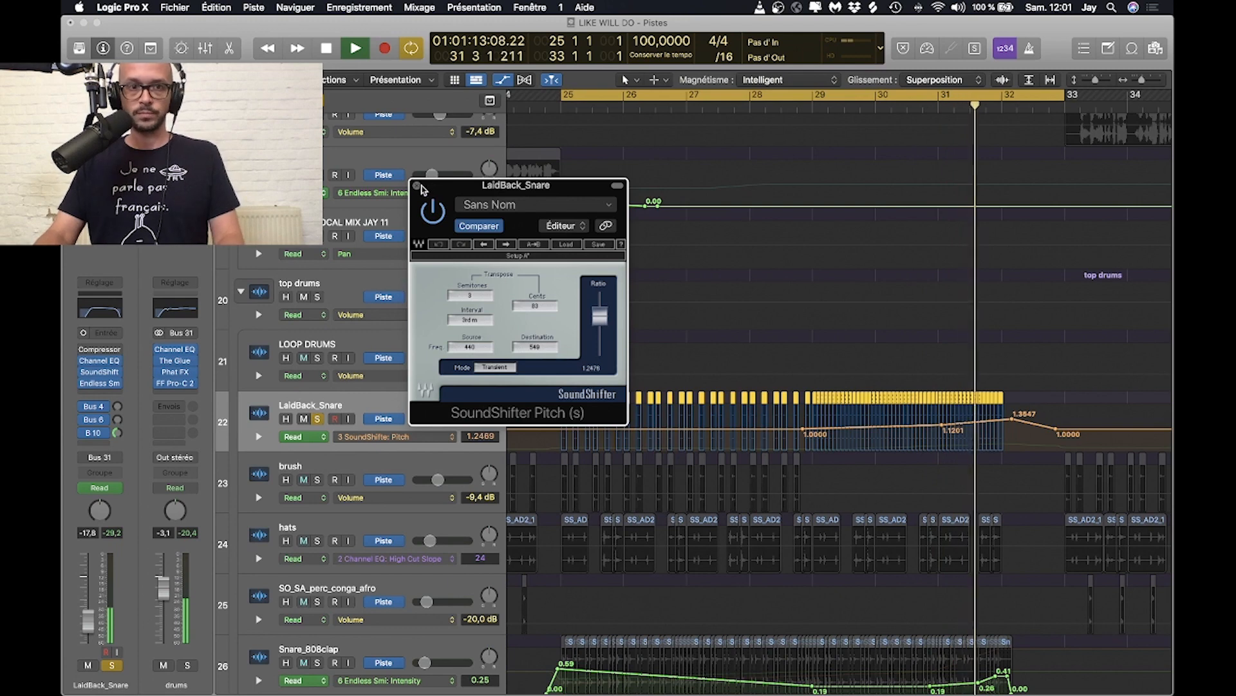
key("space")
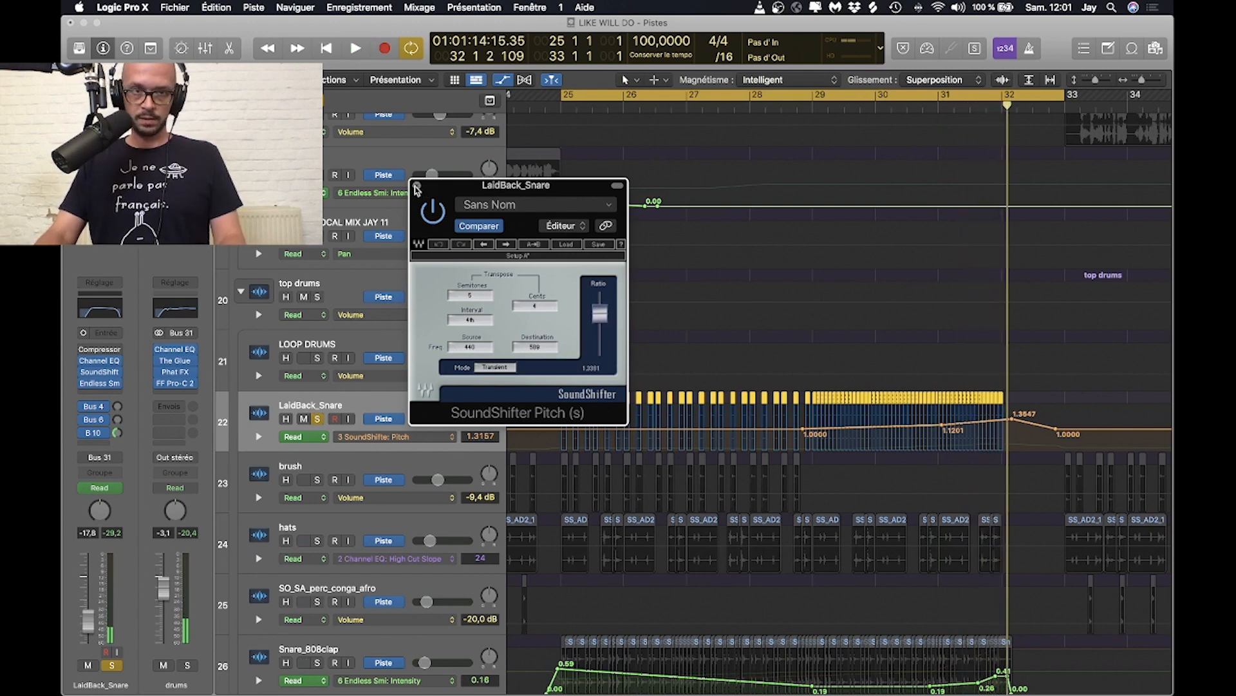
left_click(416, 187)
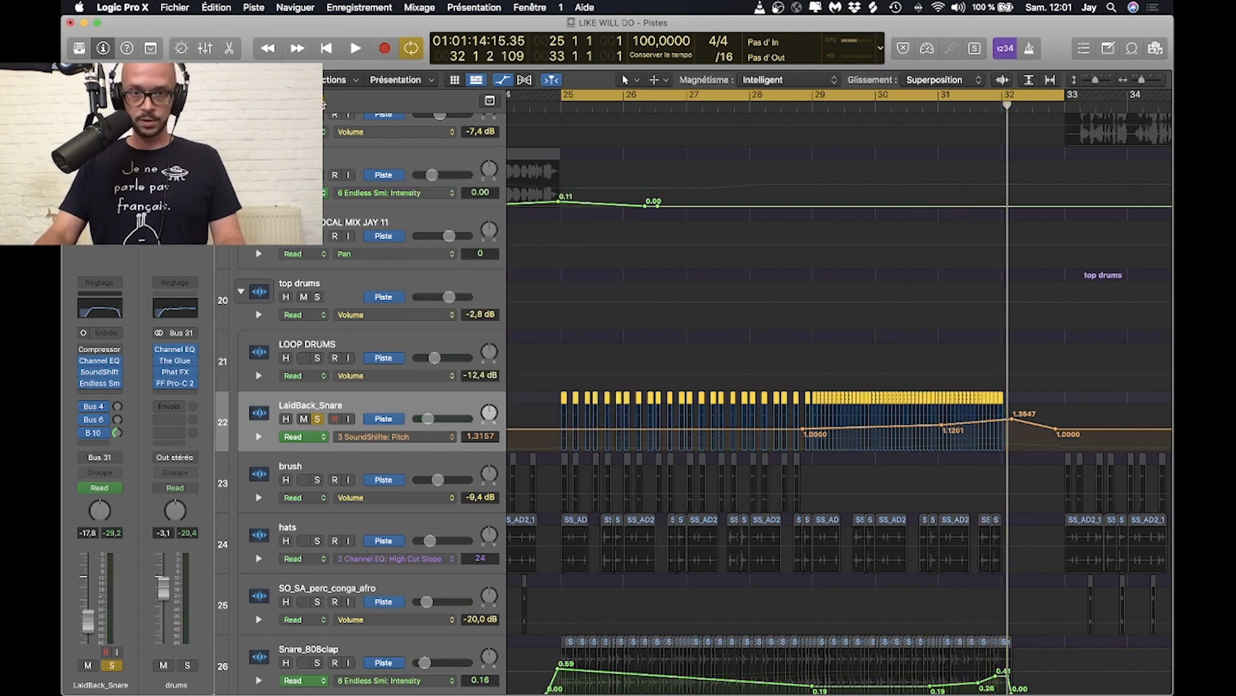
key("s")
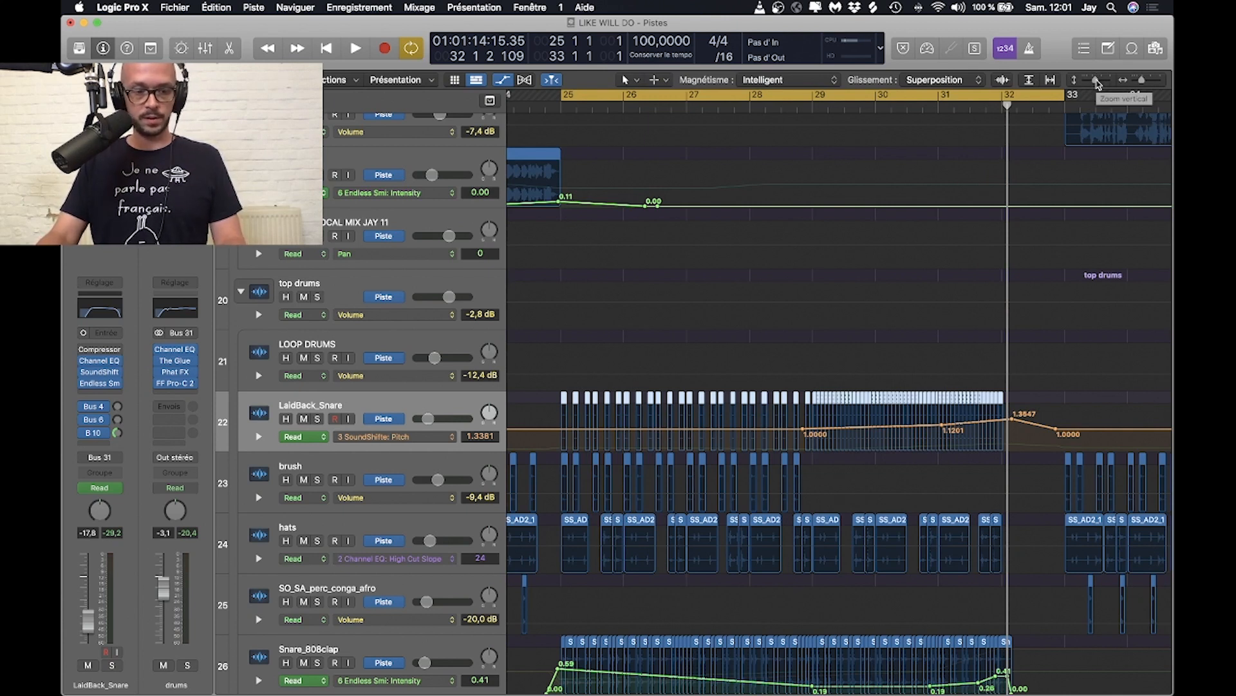
key("a")
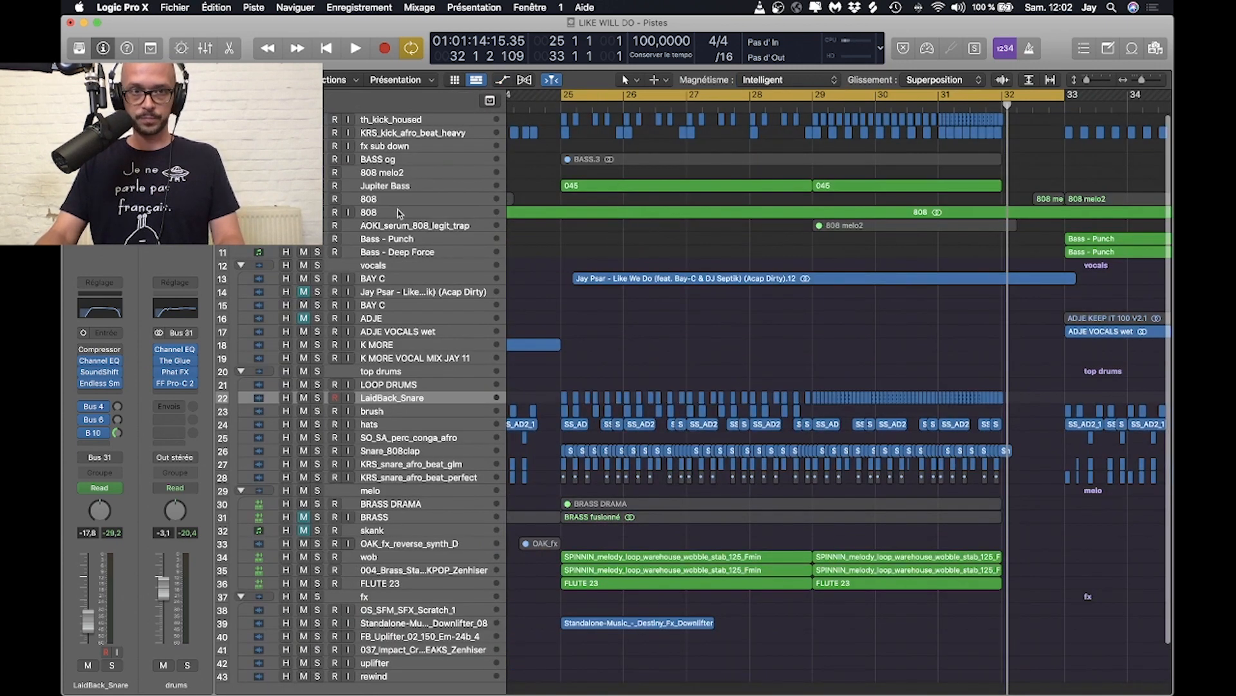
Solo the Jupiter Bass track and play it with its first 045 region open in the piano roll, then stop and close the editor.
left_click(317, 186)
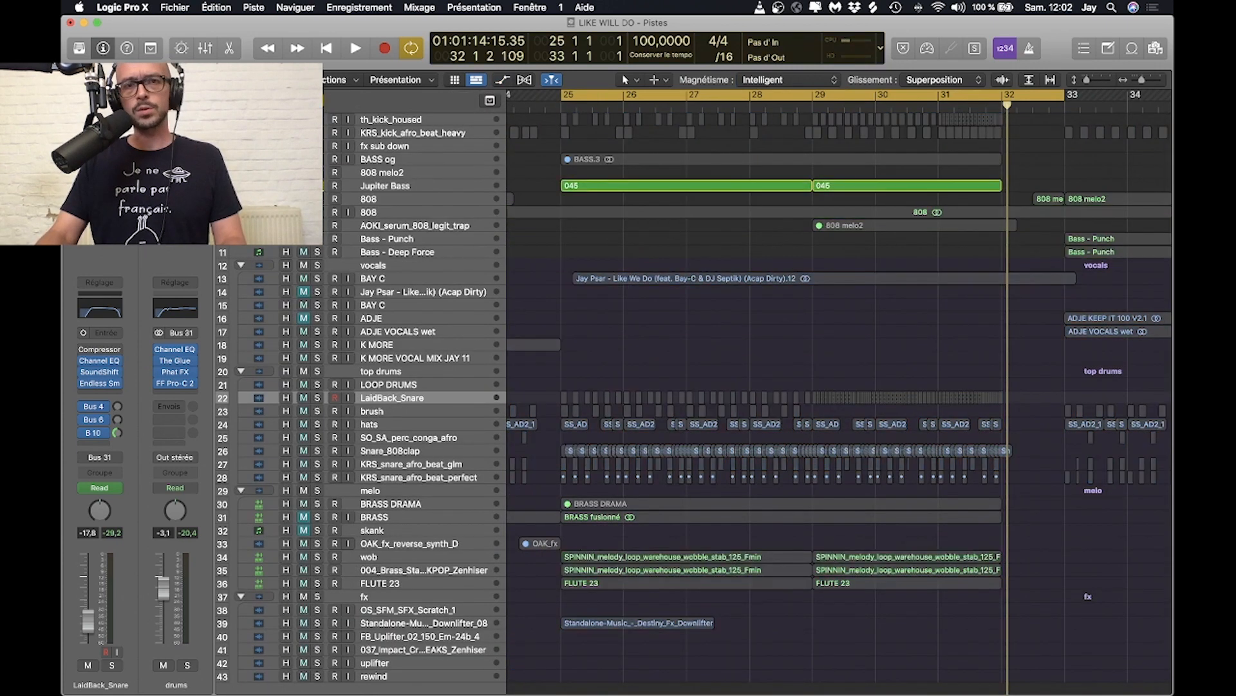
double_click(637, 189)
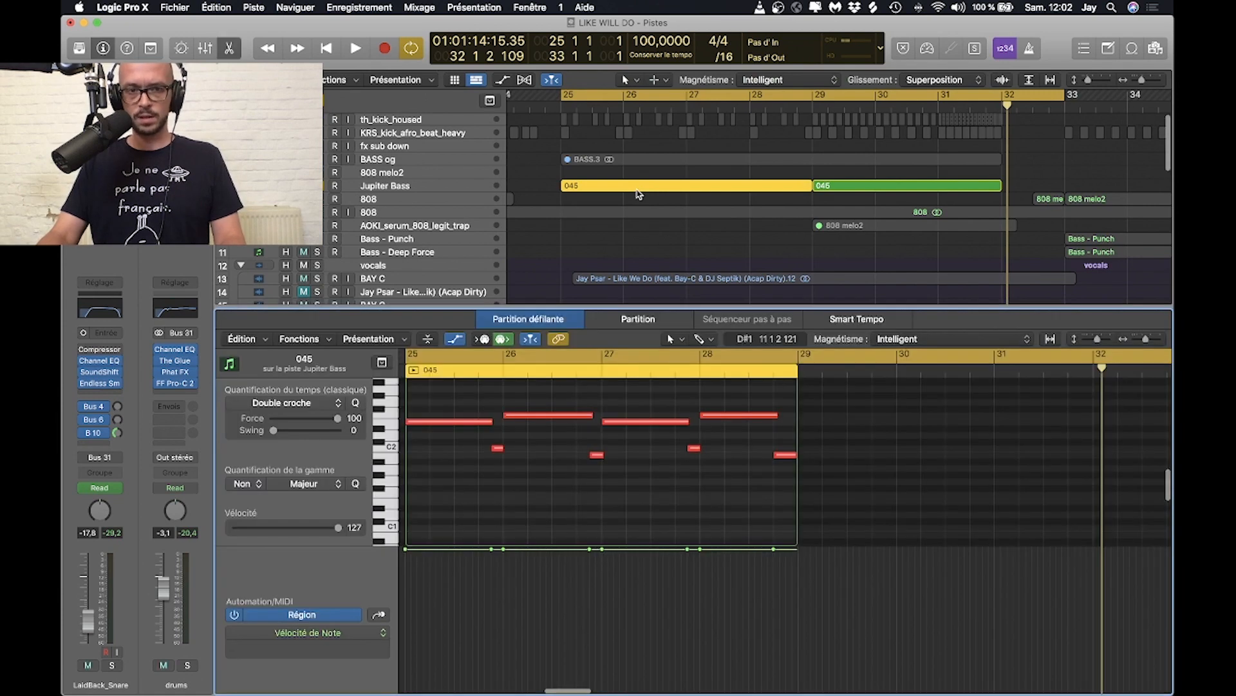
key("shift+space")
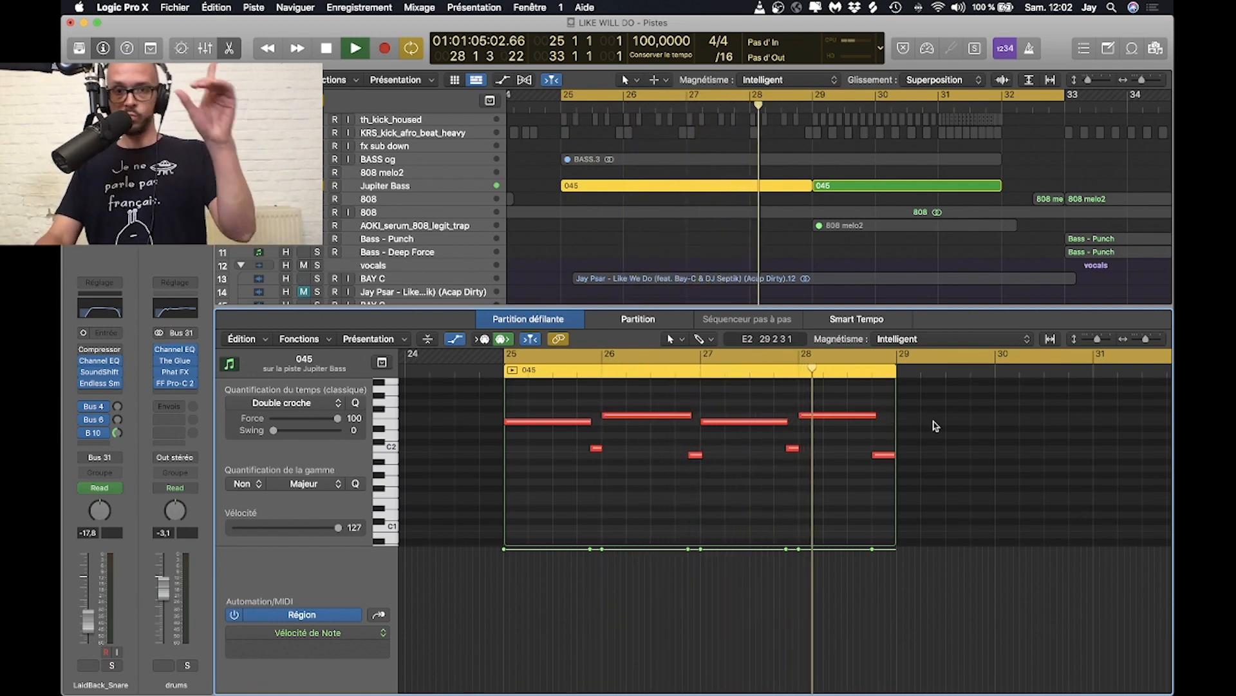
key("space")
key("e")
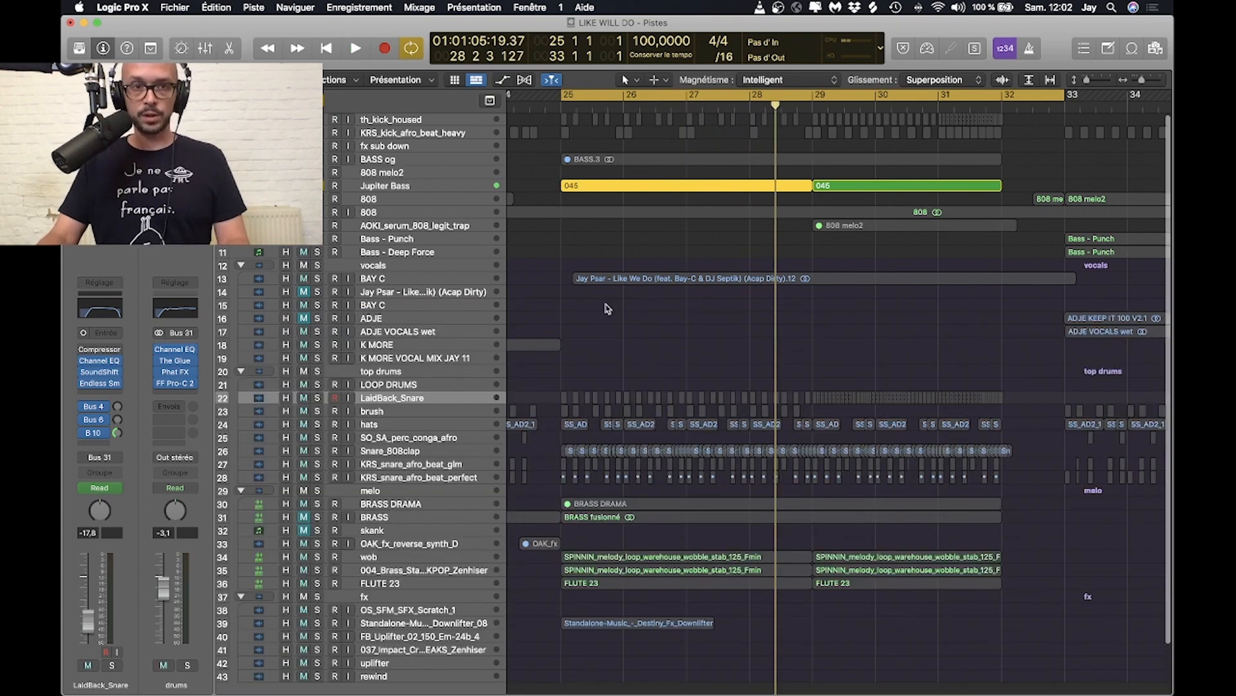
Clear the solo, play the full mix from bar 25, turn the cycle off to continue into the following section, and stop.
key("ctrl+s")
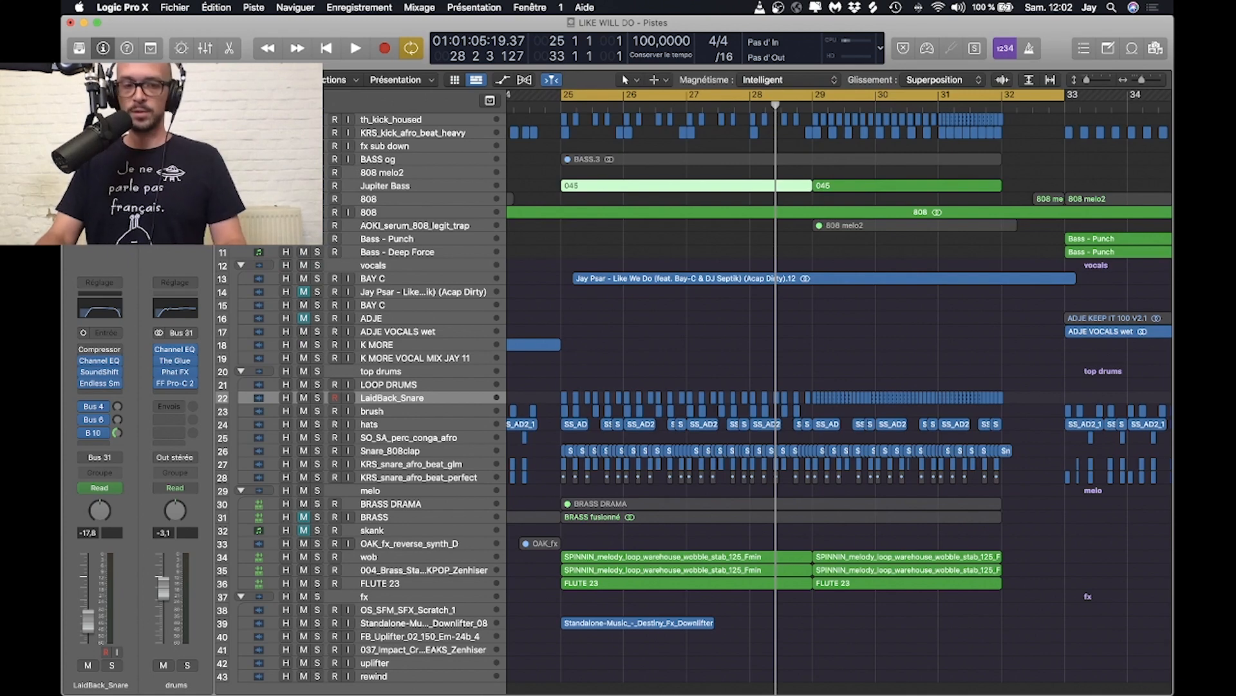
key("space")
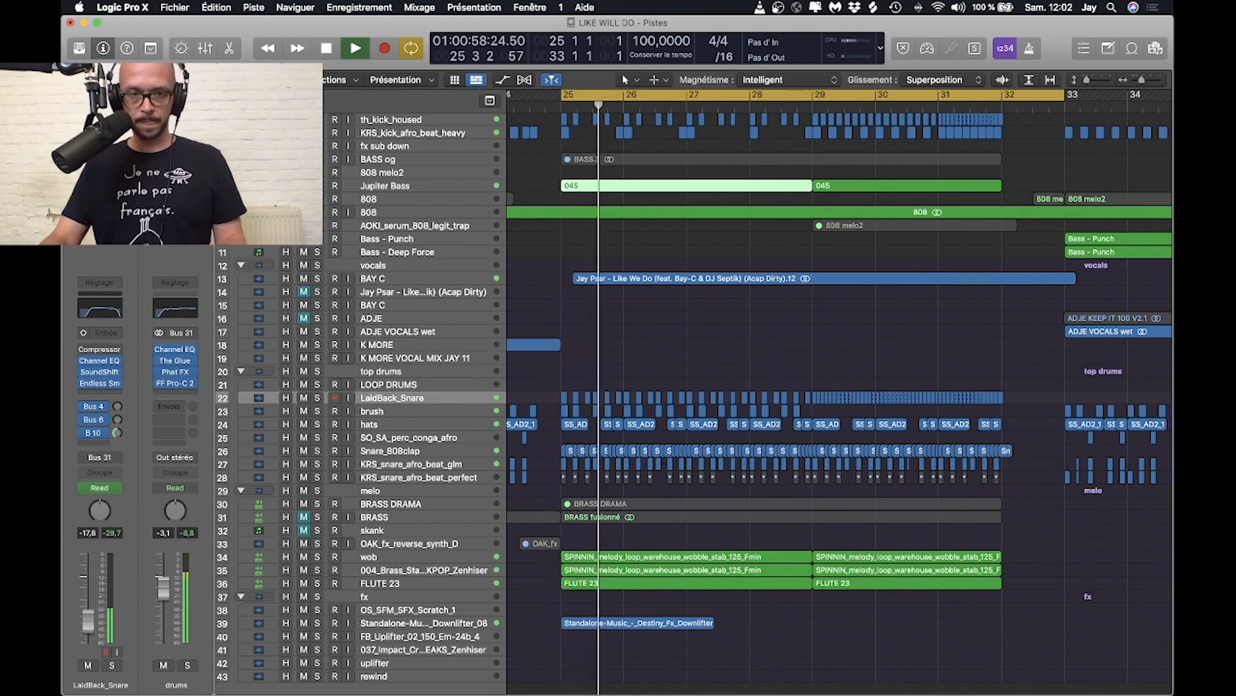
key("c")
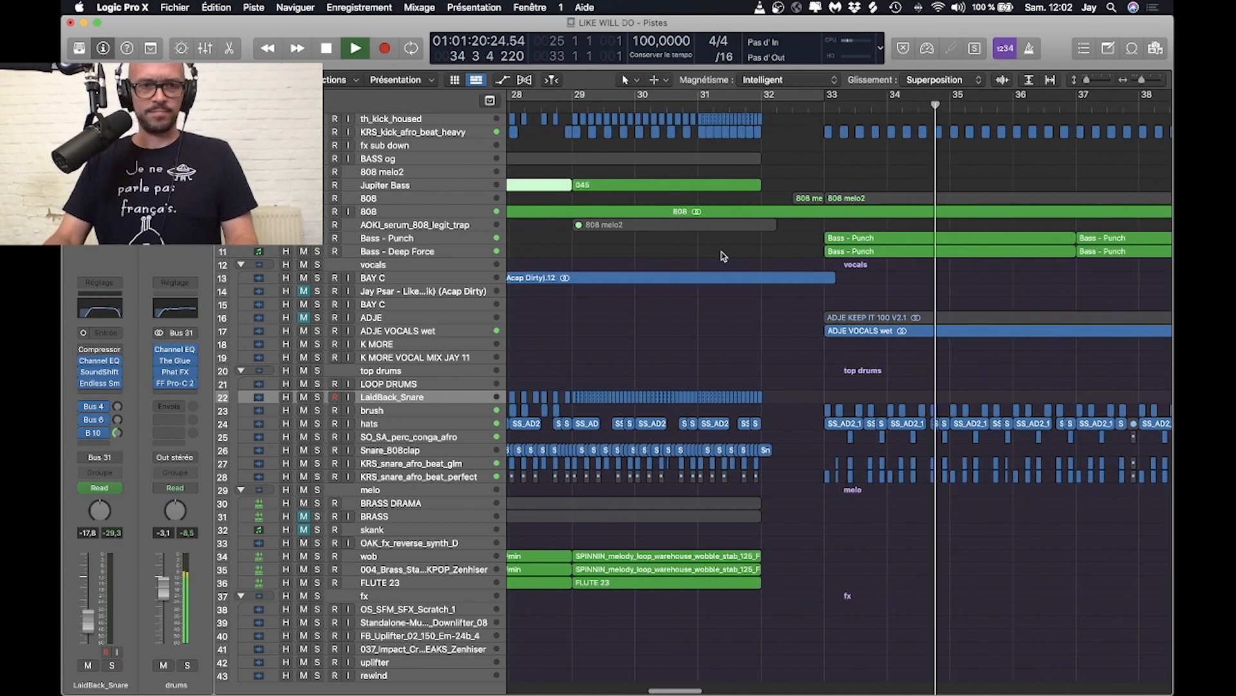
key("space")
Set the cycle range from bar 33 to bar 41.
scroll(722, 256, "right", 10)
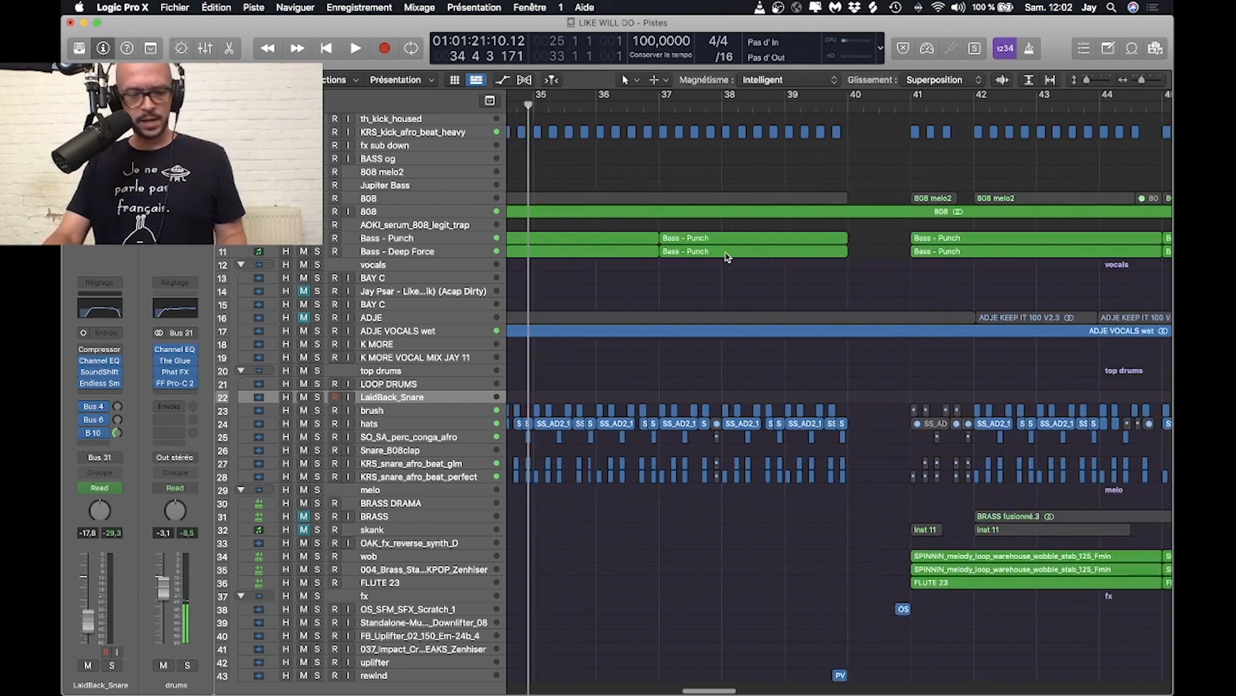
scroll(728, 257, "left", 2)
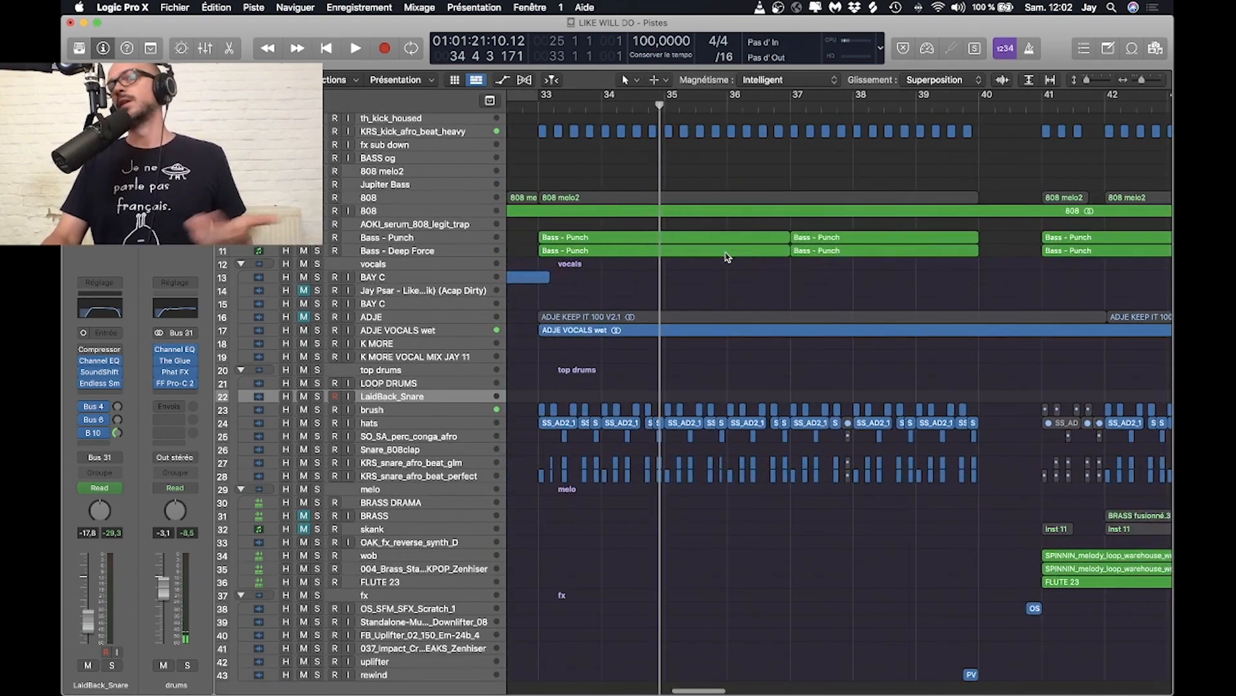
left_click_drag(539, 103, 1038, 143)
scroll(700, 249, "left", 3)
scroll(497, 243, "left", 1)
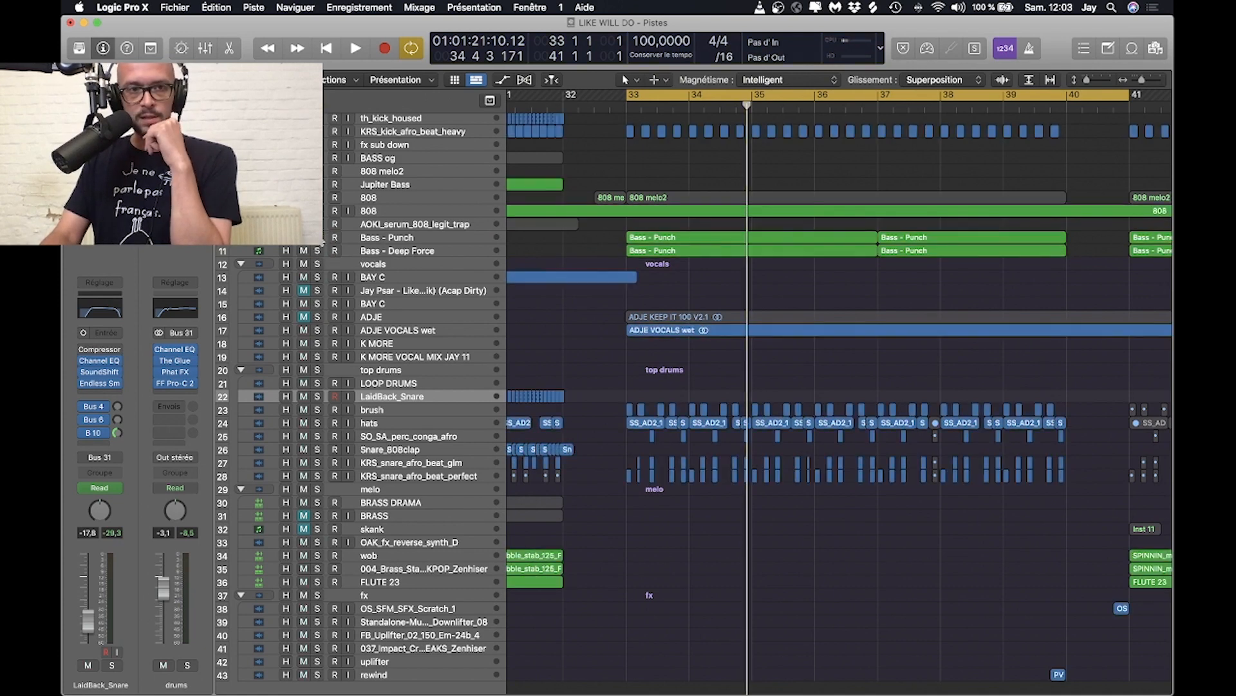
Solo and play the long 808 track, then add the Bass - Punch and Bass - Deep Force tracks to the solo.
key("ctrl+s")
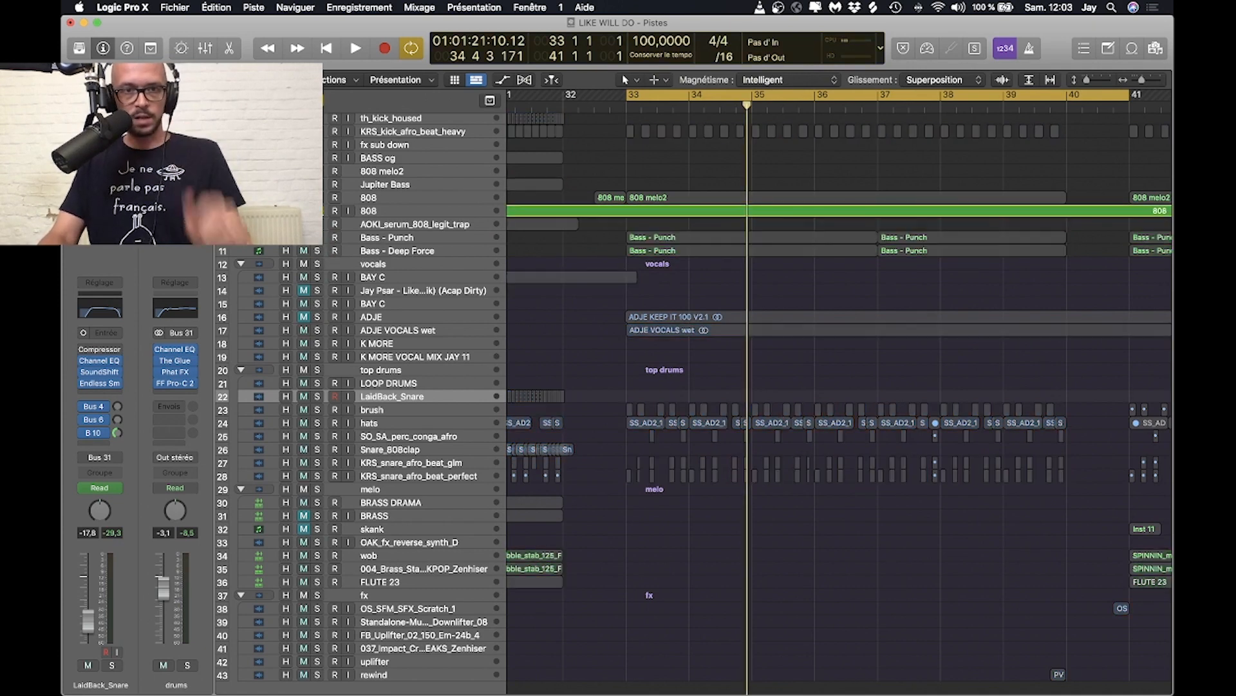
key("space")
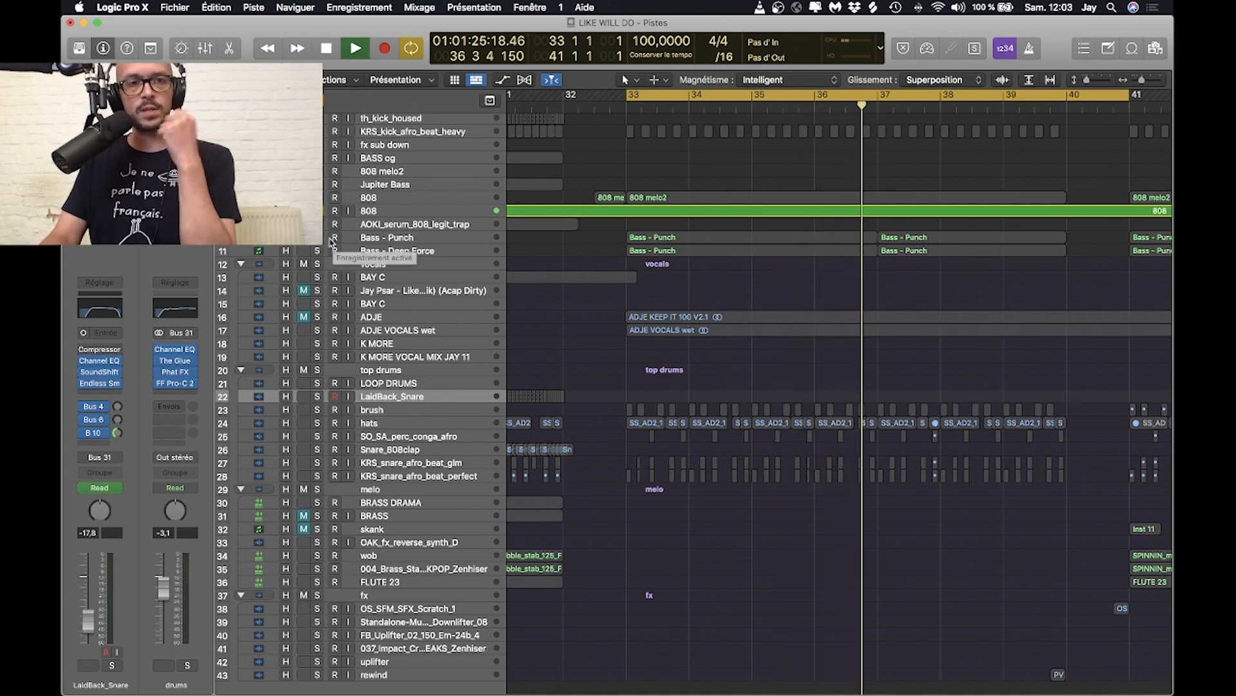
left_click(317, 251)
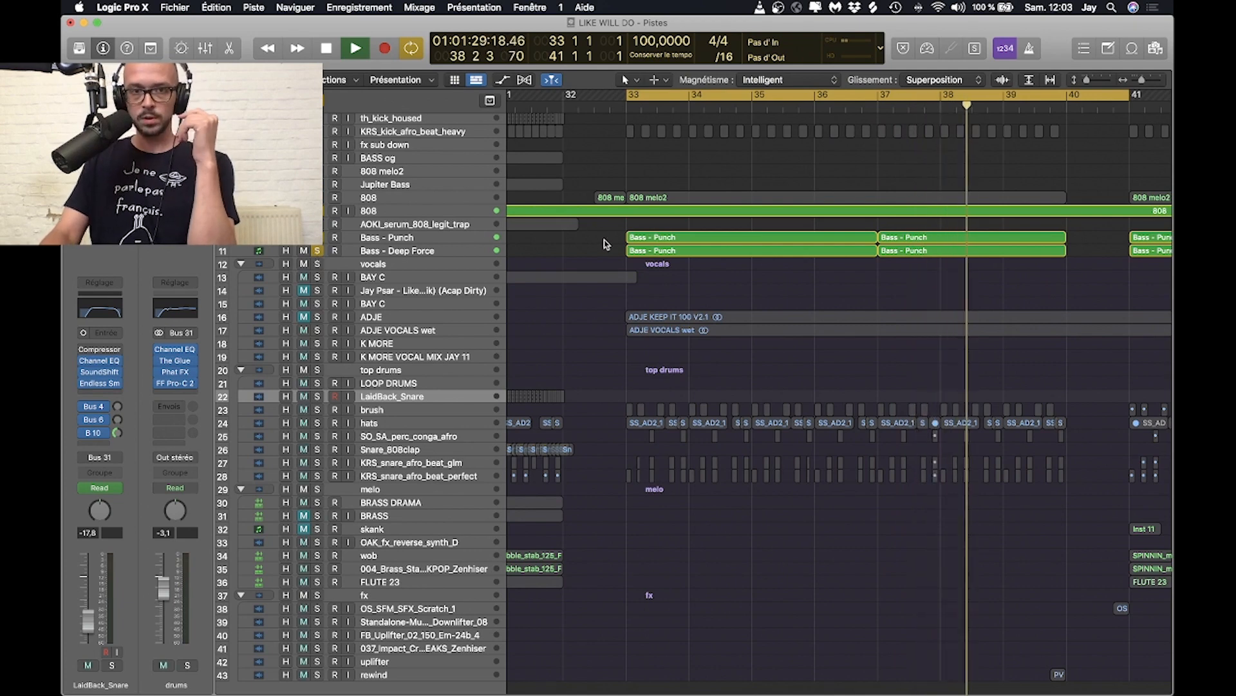
Select the four Bass - Punch regions between bars 33 and 40, view their notes in the piano roll, then close it.
left_click_drag(611, 232, 886, 269)
key("e")
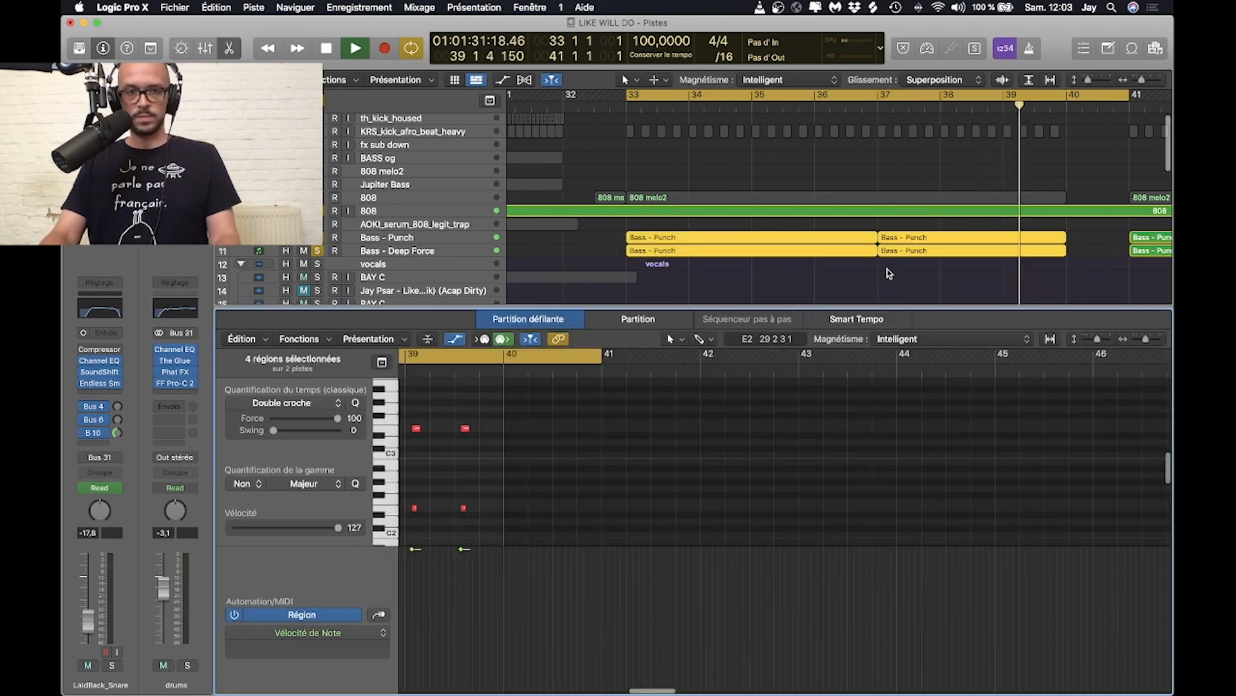
scroll(657, 389, "left", 10)
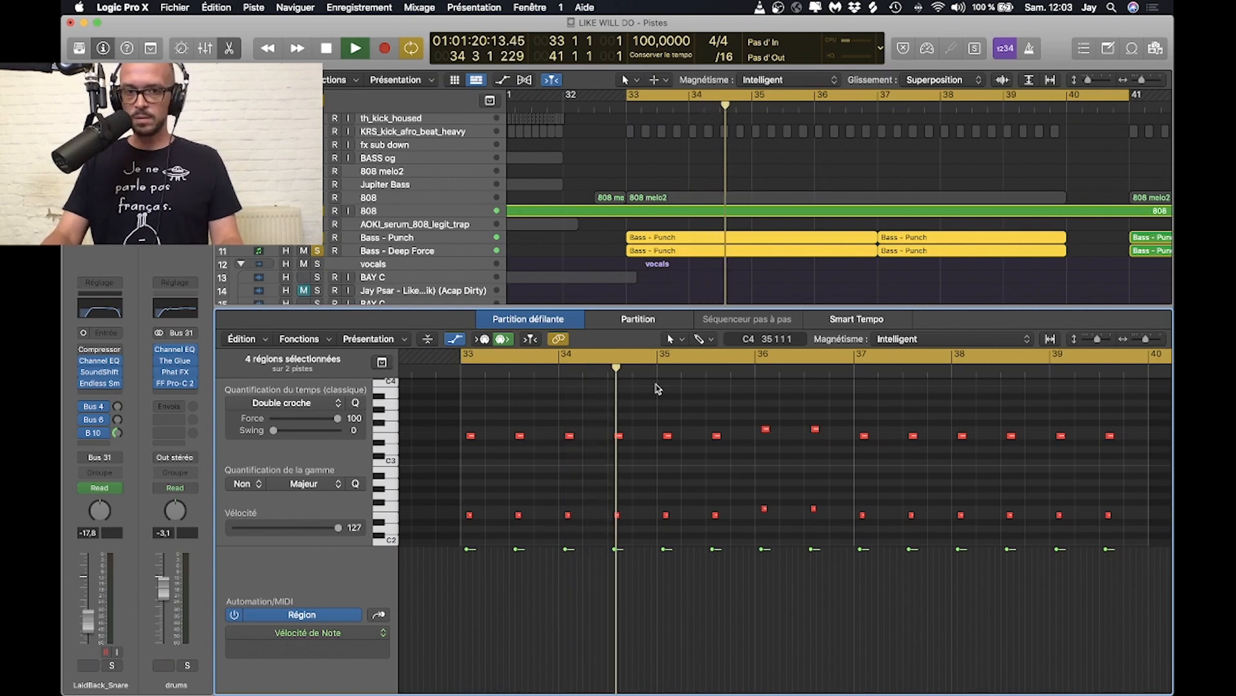
key("e")
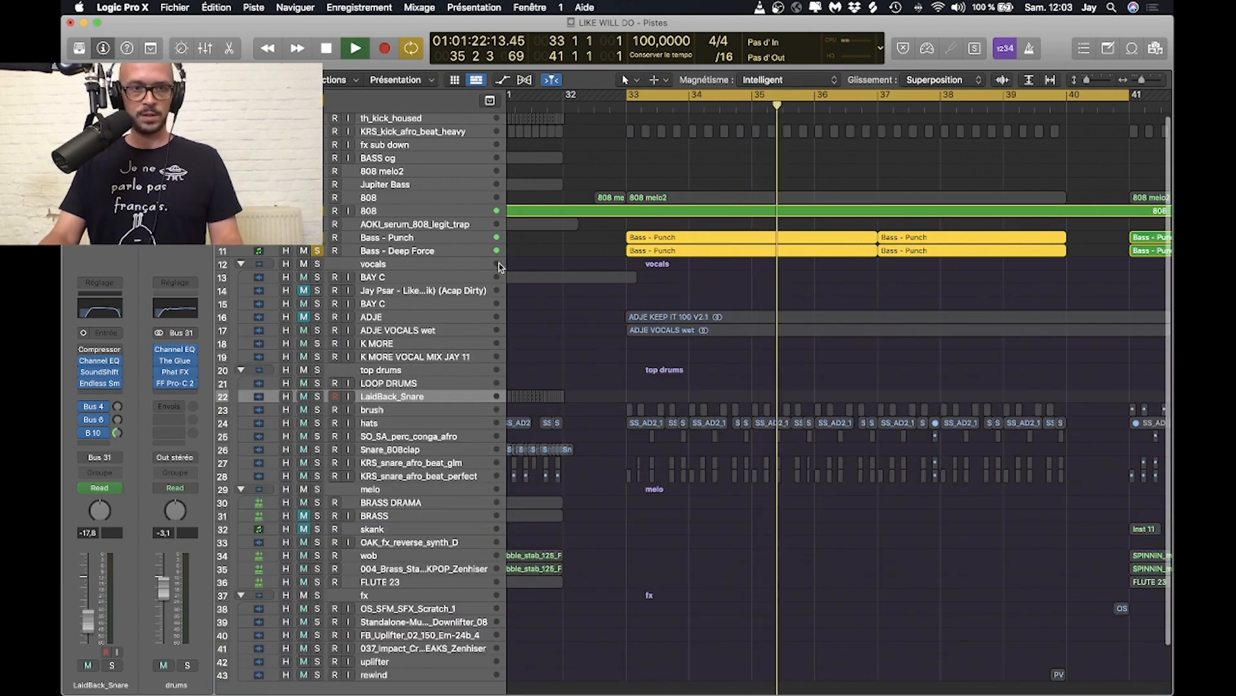
Play the basses with the top drums stack and KRS_kick_afro_beat_heavy added to the solo, then stop and unsolo both drum layers.
left_click(318, 371)
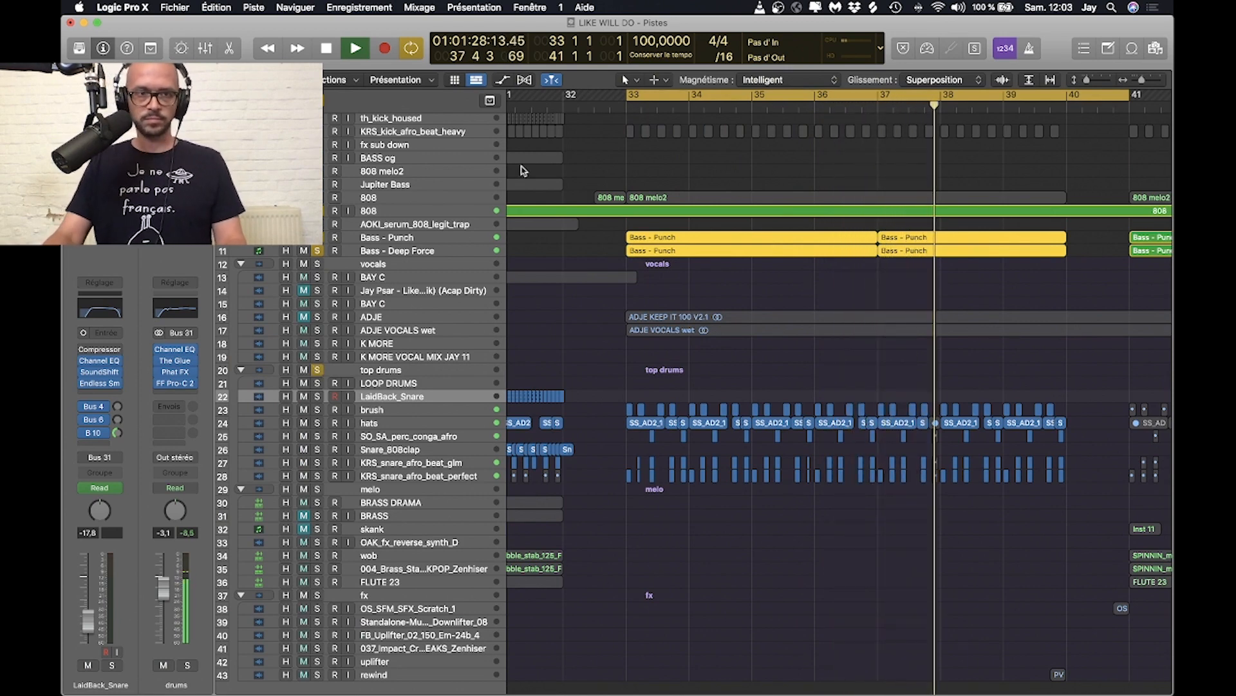
scroll(523, 166, "up", 1)
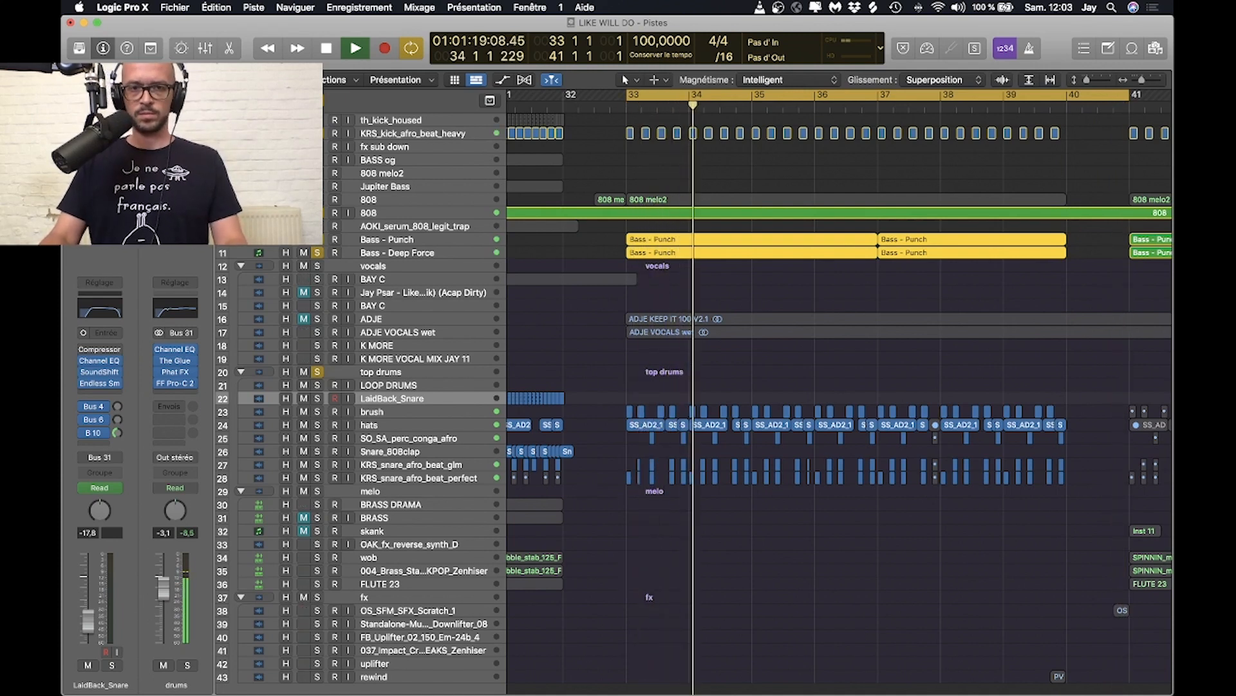
left_click(317, 371)
key("space")
left_click(318, 133)
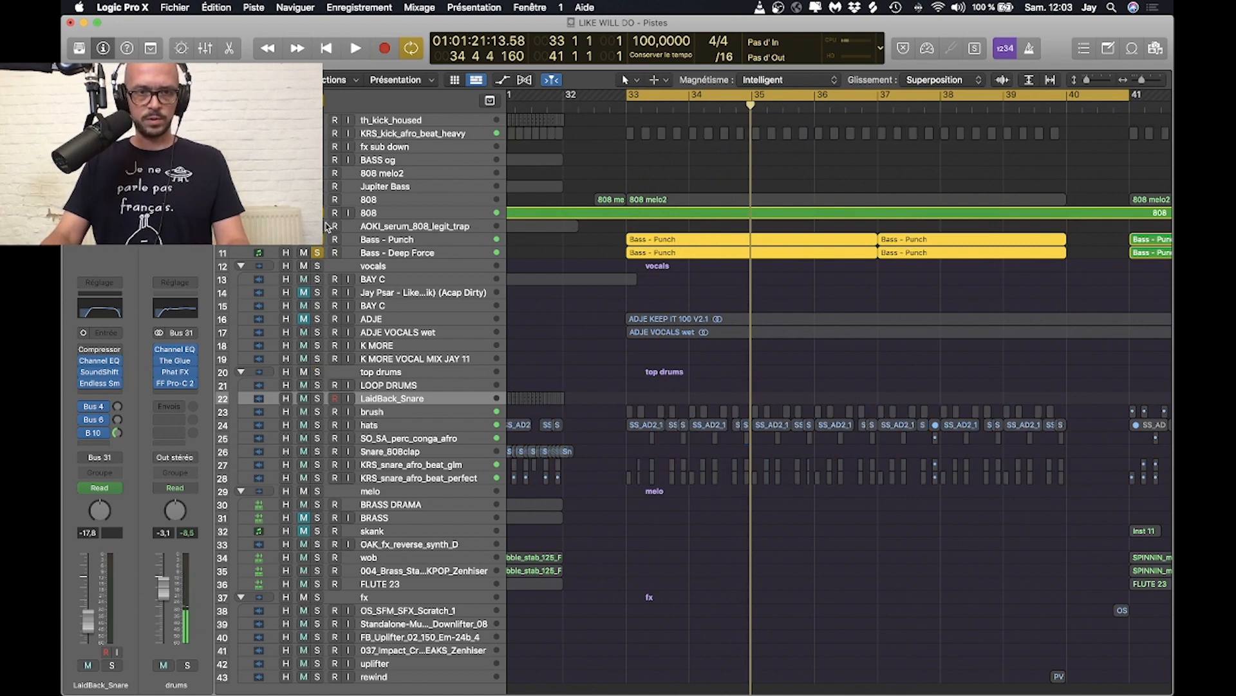
Add the vocals stack to the bass solo and play them together within the cycle.
left_click(318, 266)
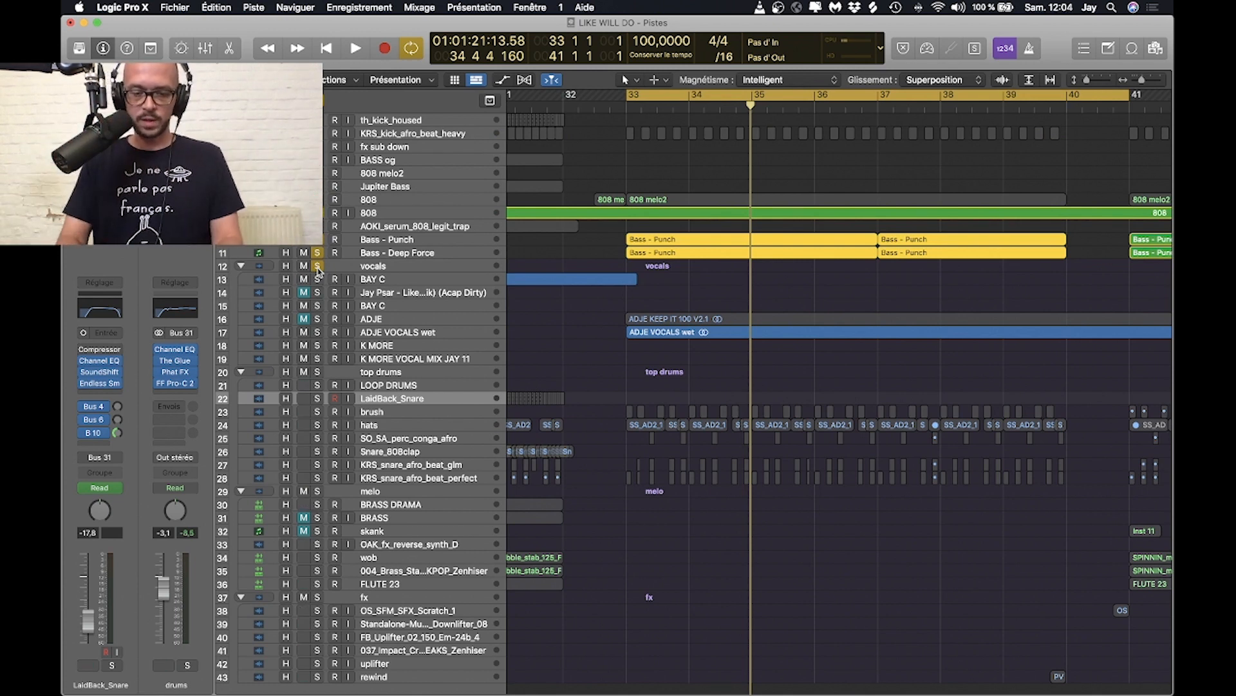
key("space")
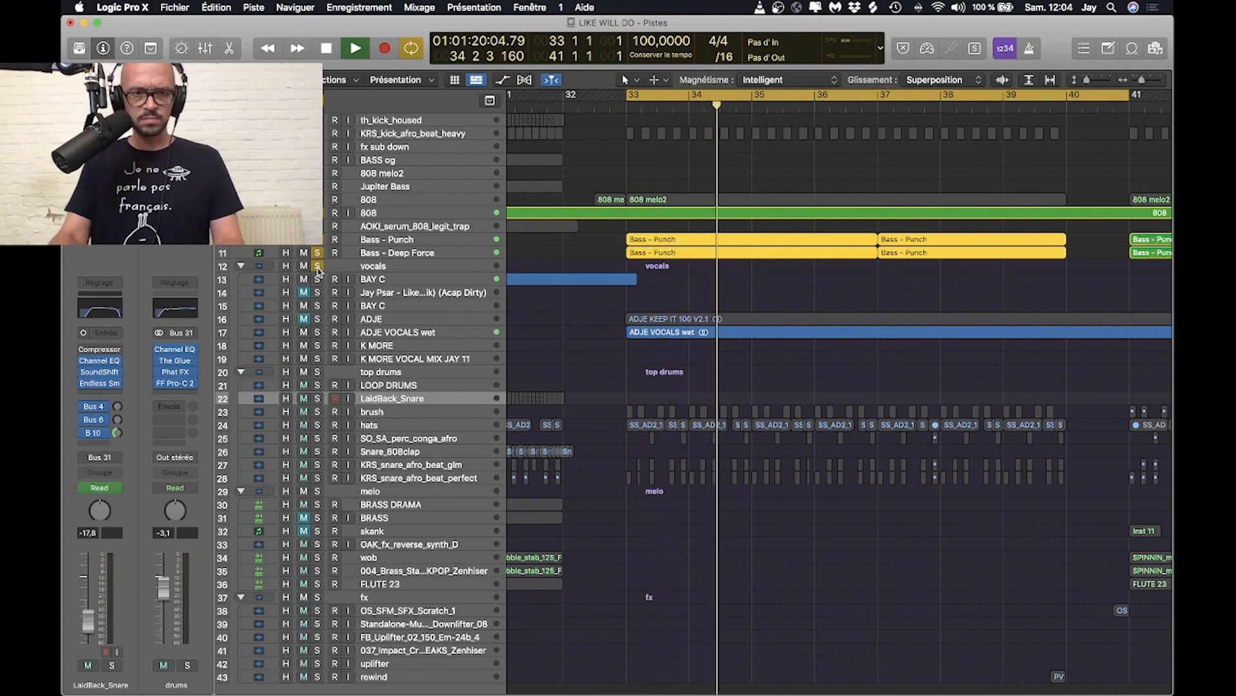
Add the top drums stack to the solo during playback, clear all solos, turn off the cycle, and stop after hearing the full mix.
left_click(318, 372)
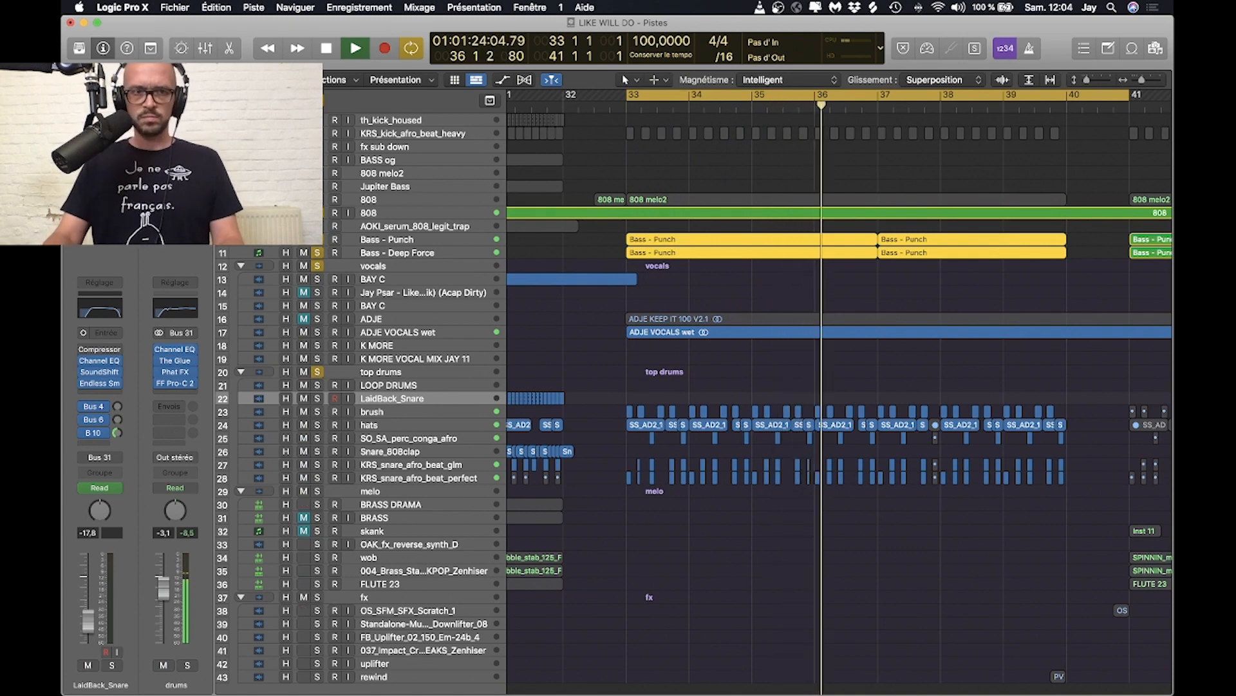
key("ctrl+alt+super+s")
key("c")
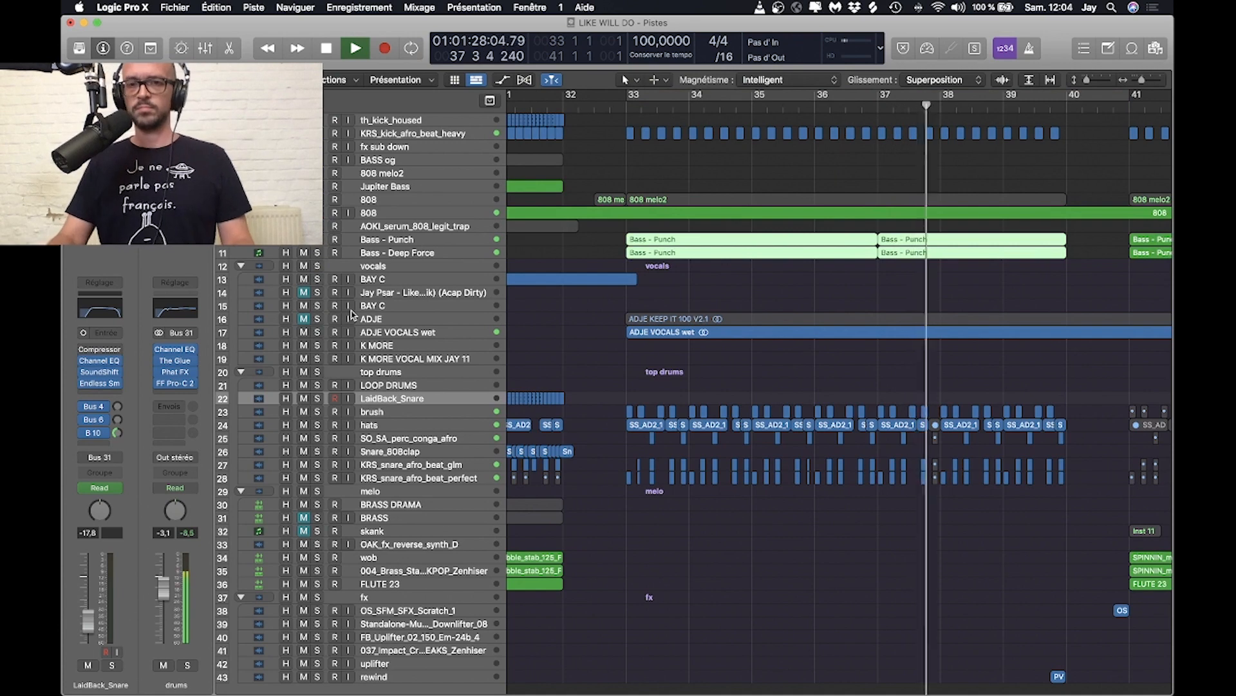
key("space")
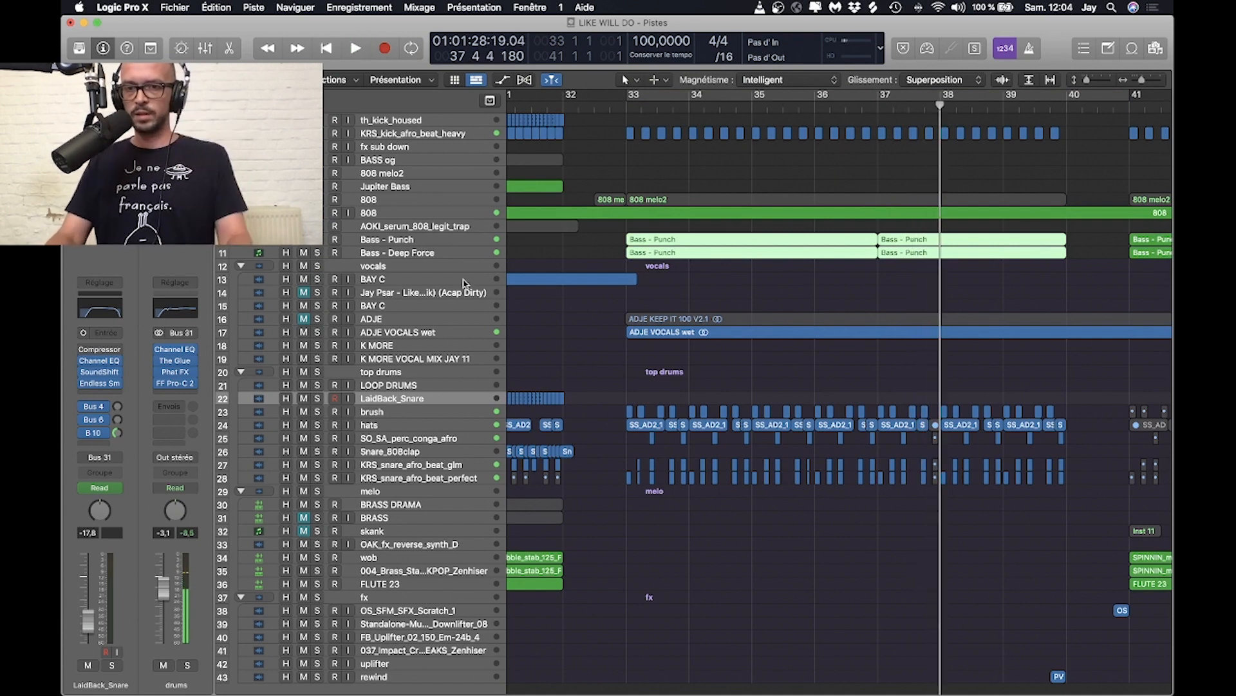
Play the full mix from about bar 54 into the section starting at bar 57, stop near bar 63, and show the whole arrangement.
scroll(527, 280, "right", 10)
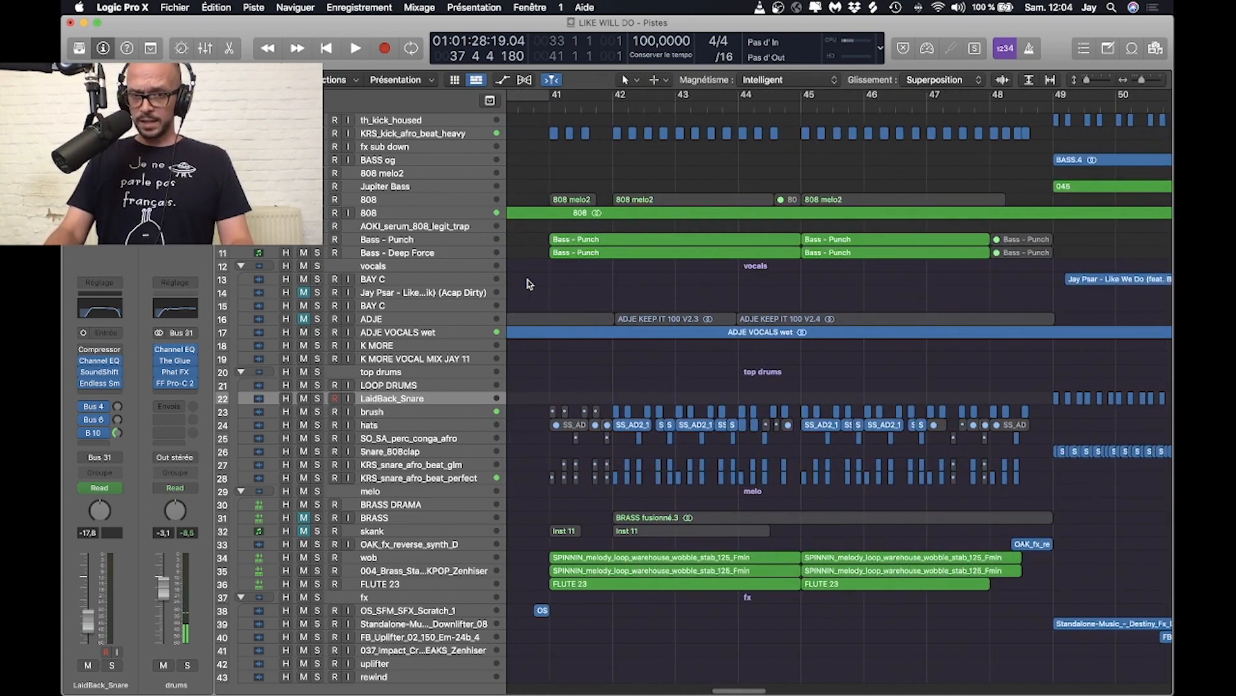
scroll(527, 284, "down", 5)
scroll(527, 284, "down", 5)
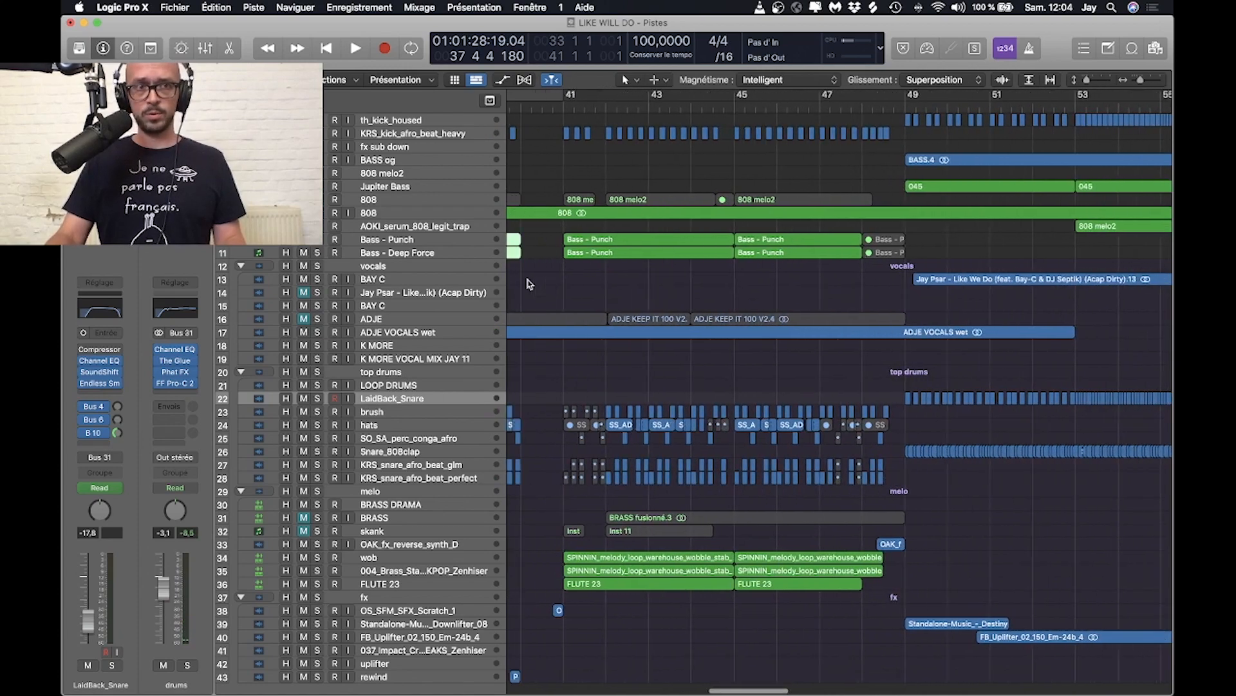
scroll(527, 284, "right", 15)
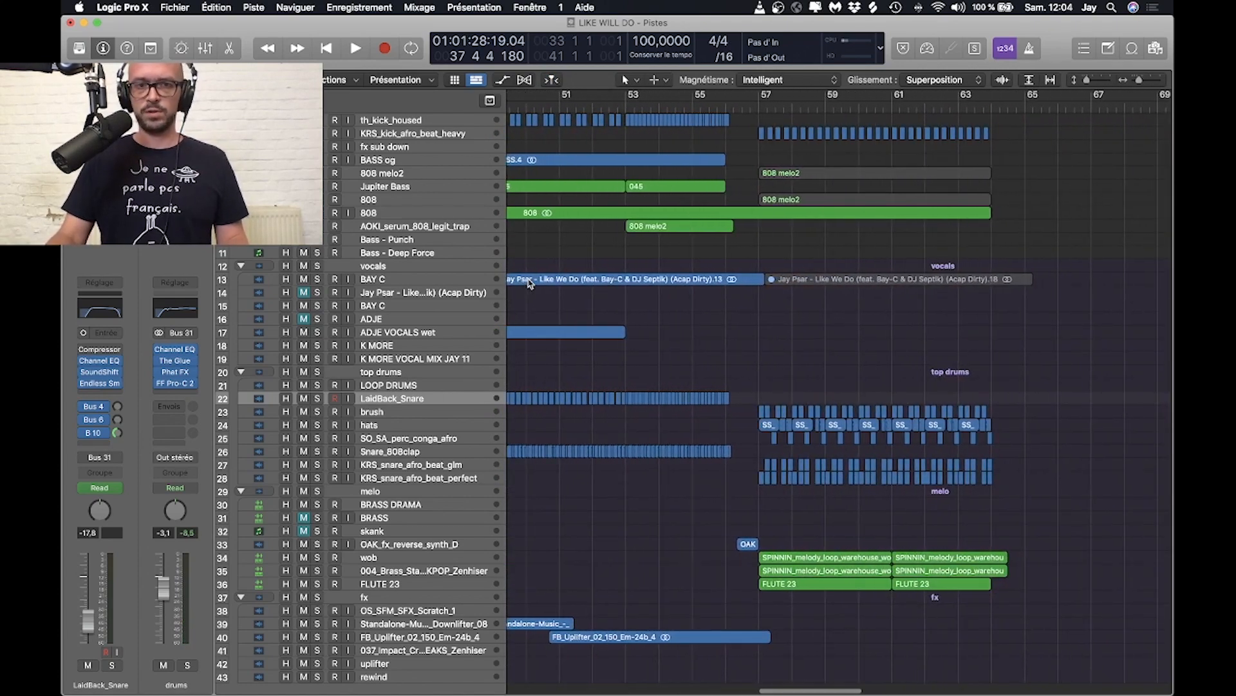
scroll(529, 284, "left", 2)
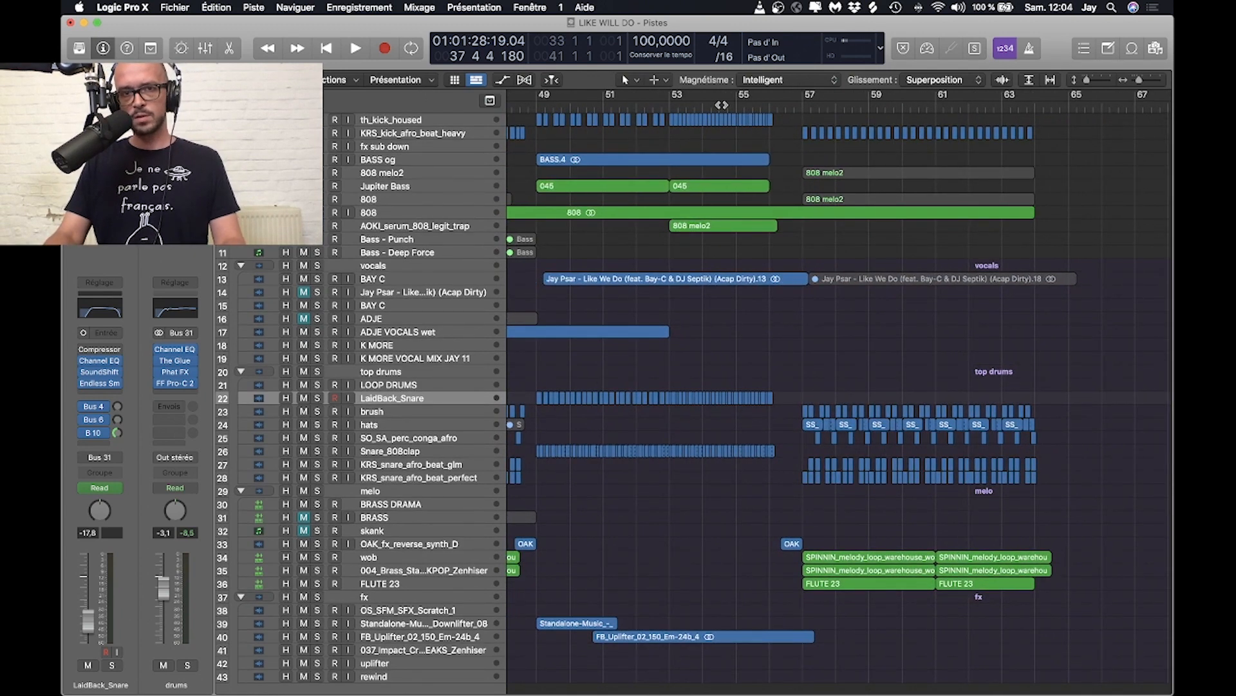
double_click(707, 105)
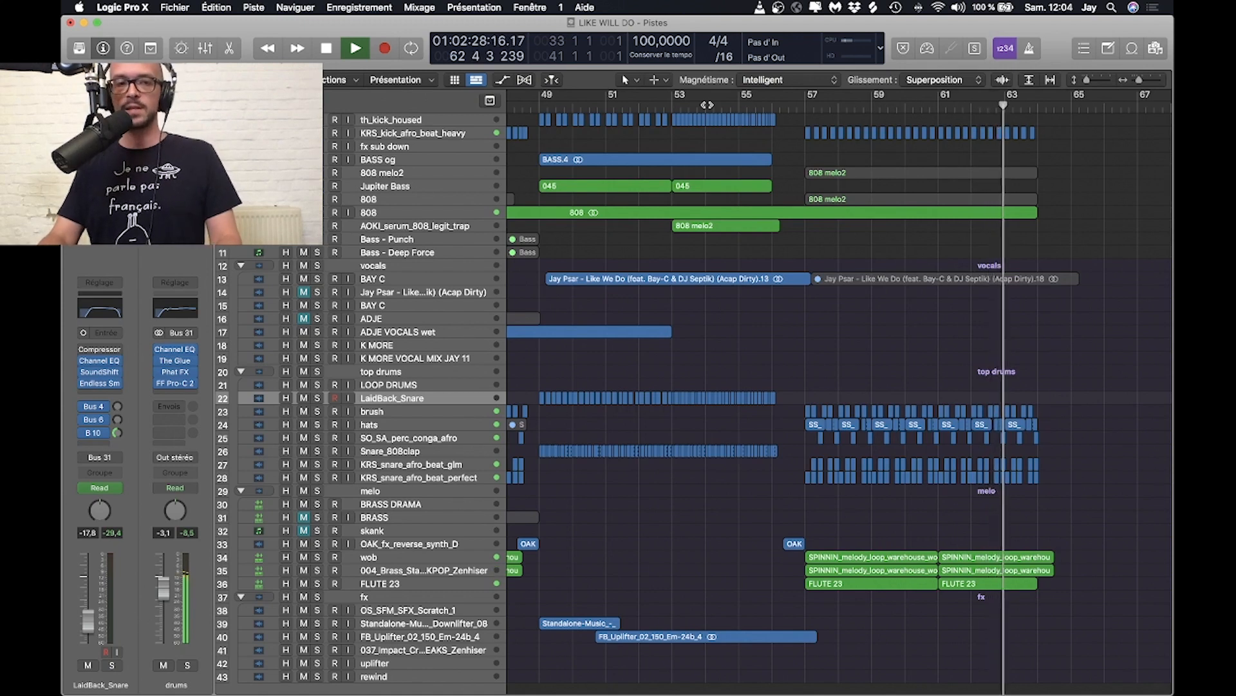
key("space")
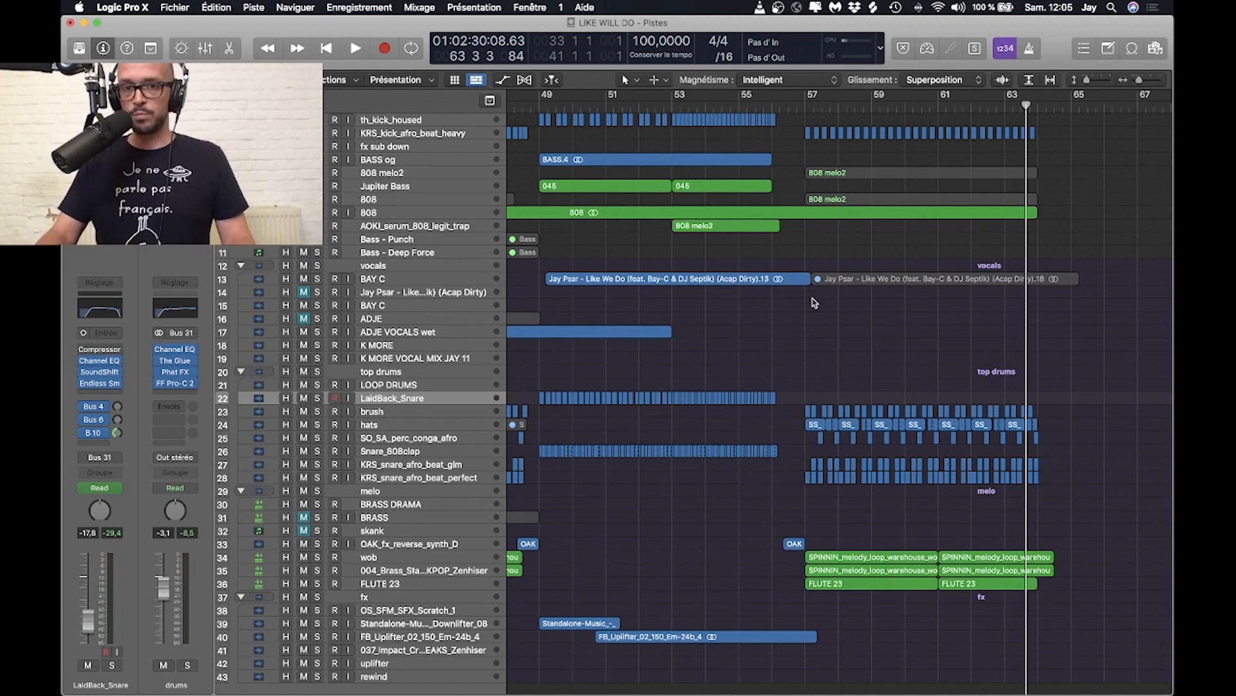
key("z")
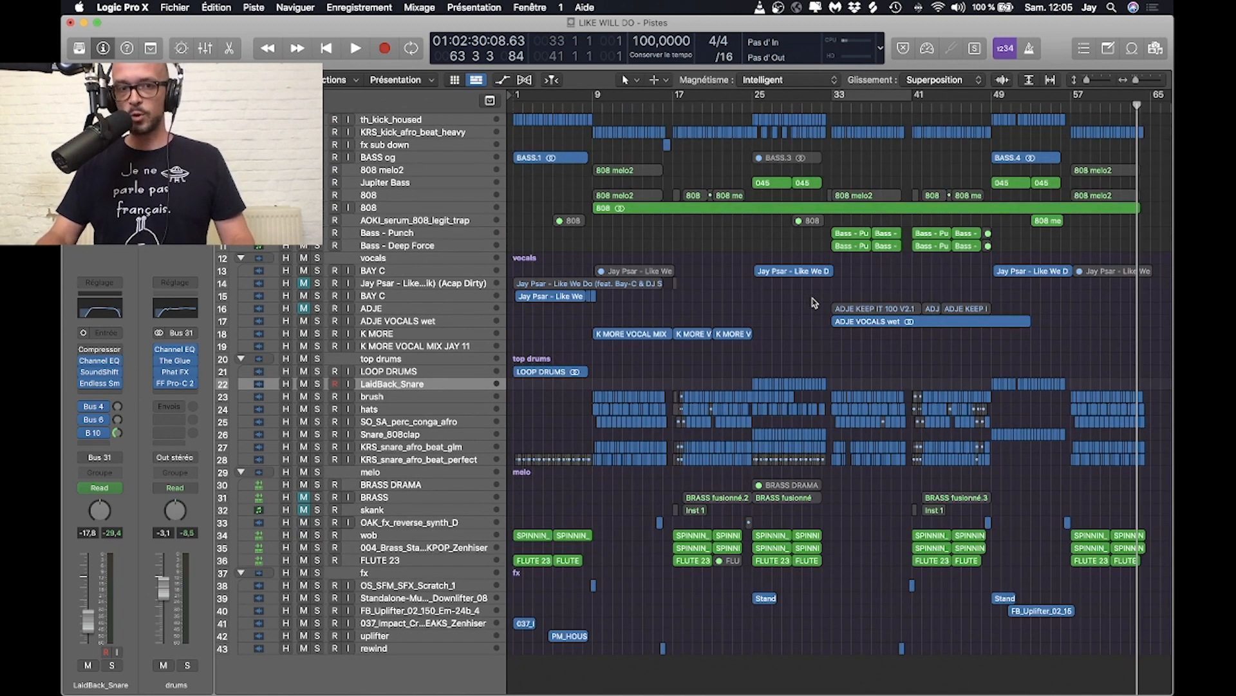